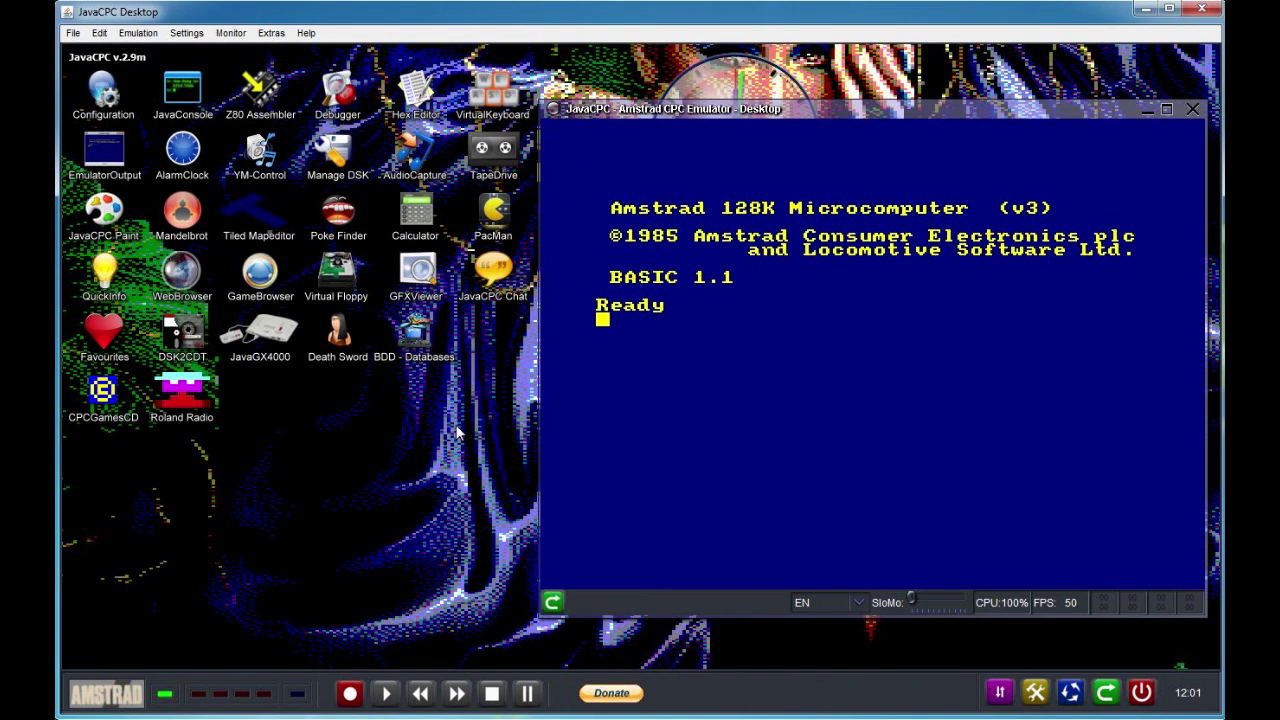
Browse the disk images in the CPC Games folder and leave the load dialog without opening one.
click(76, 34)
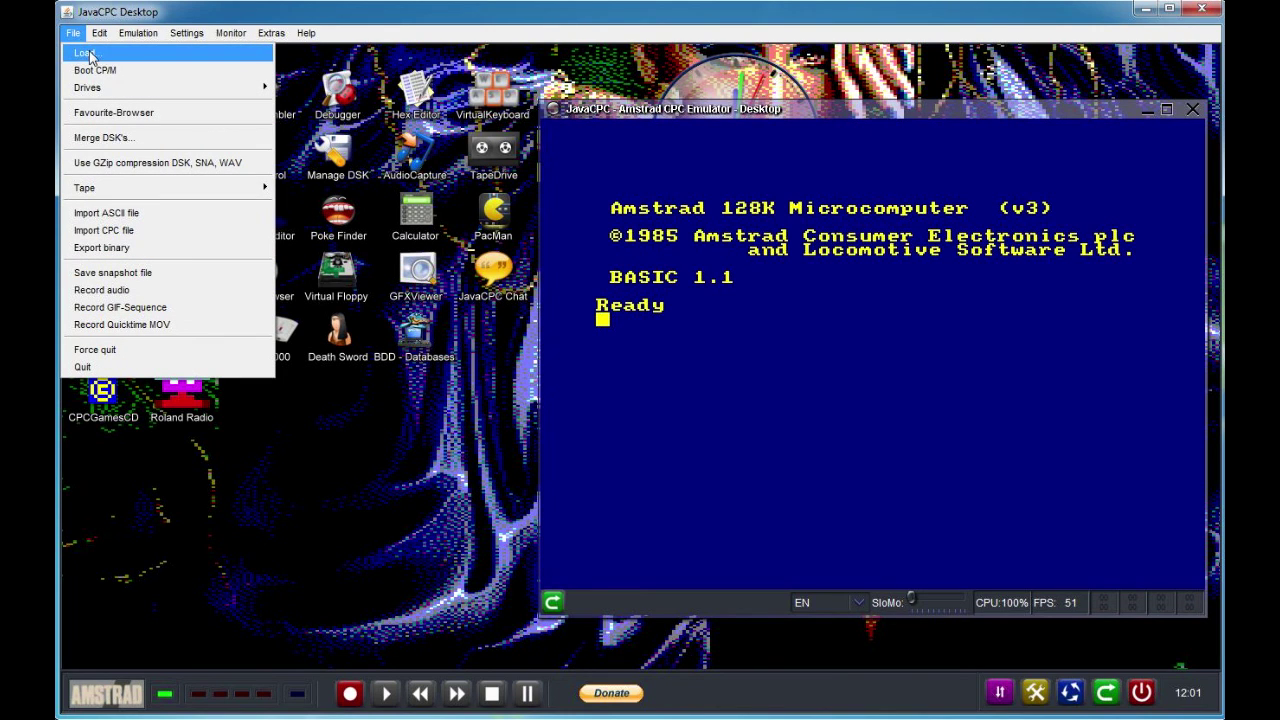
click(86, 52)
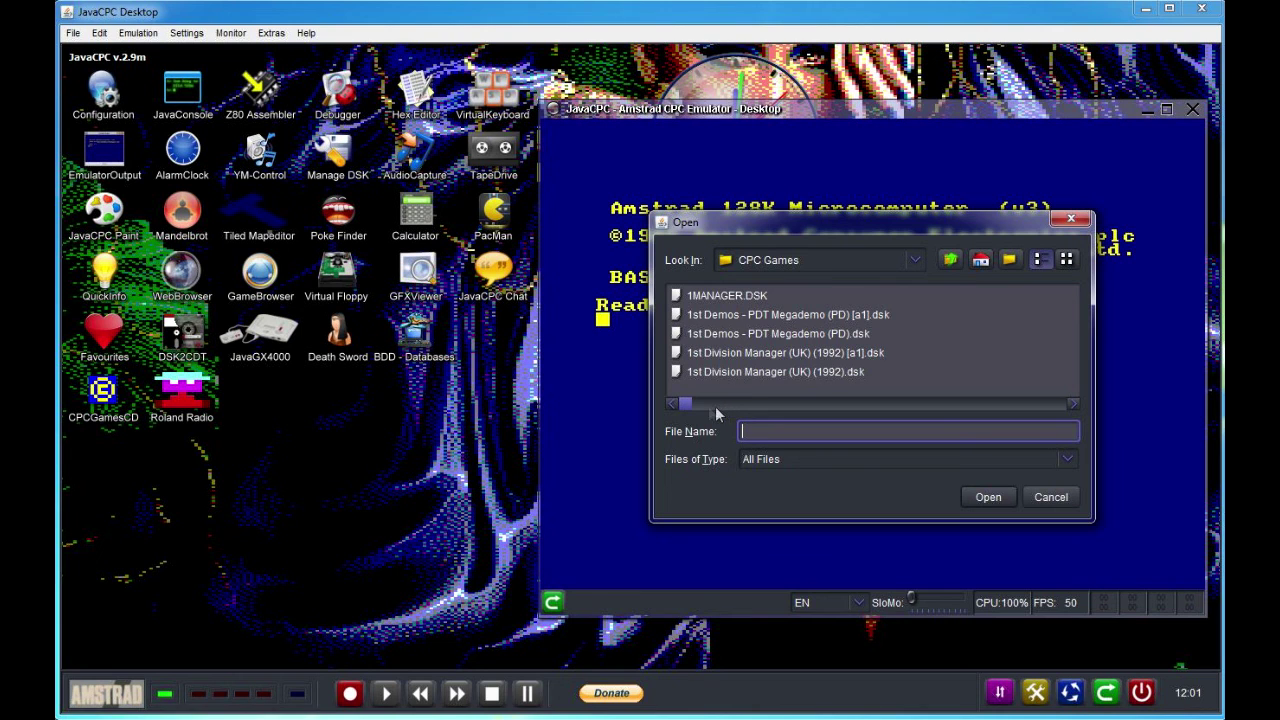
mouse_move(688, 405)
mouse_down()
mouse_move(900, 422)
mouse_move(1060, 409)
mouse_move(685, 406)
mouse_up()
click(1066, 499)
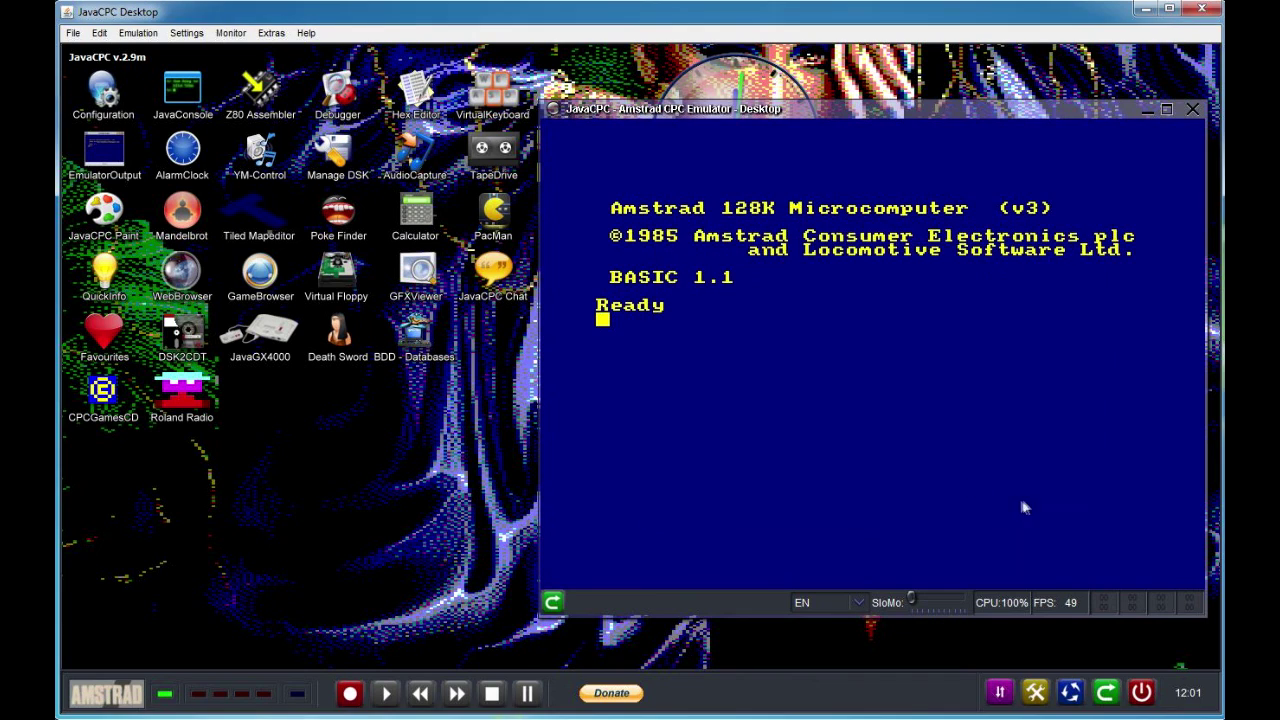
Try to boot CP/M from the emulated drive, and reset the emulation to return to BASIC.
click(73, 33)
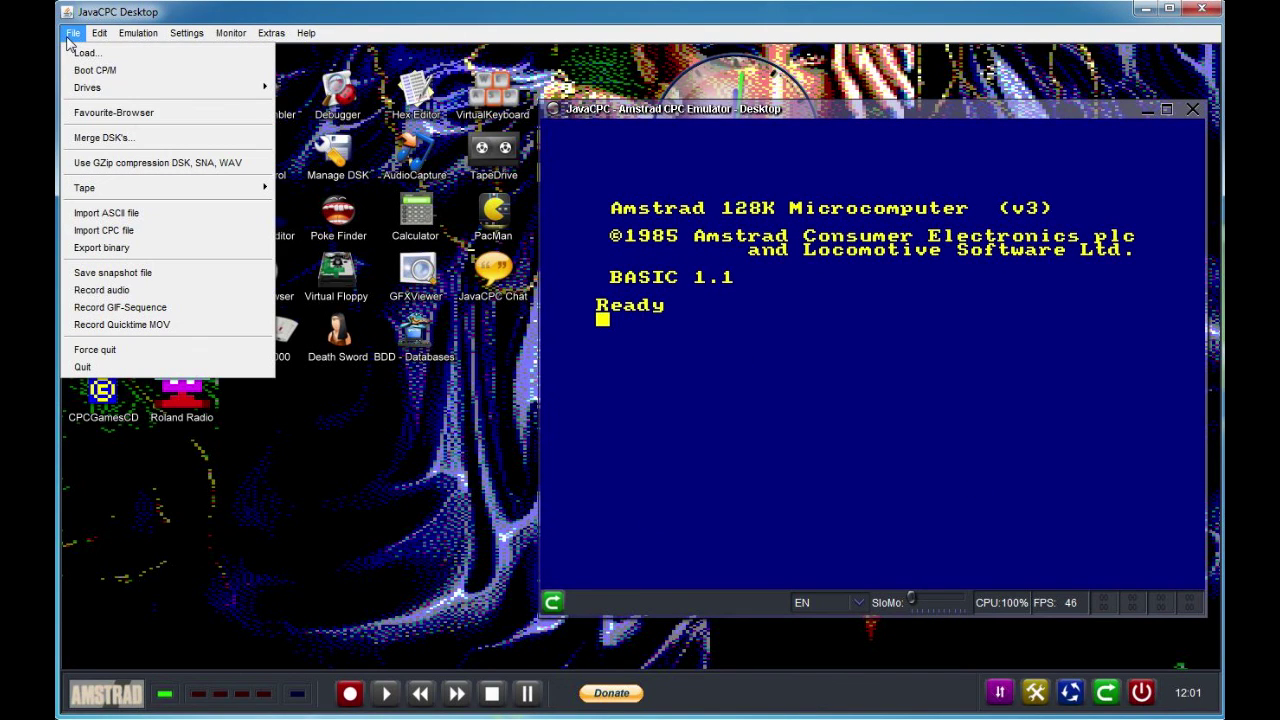
click(138, 71)
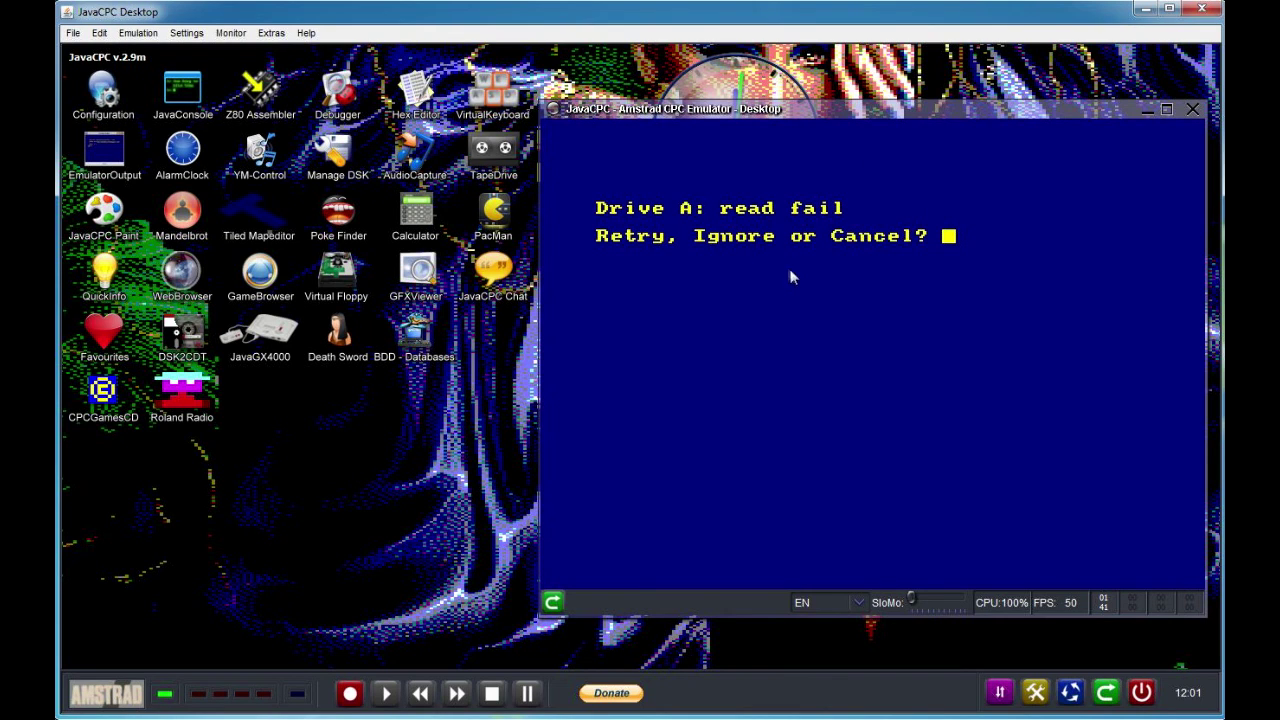
click(129, 35)
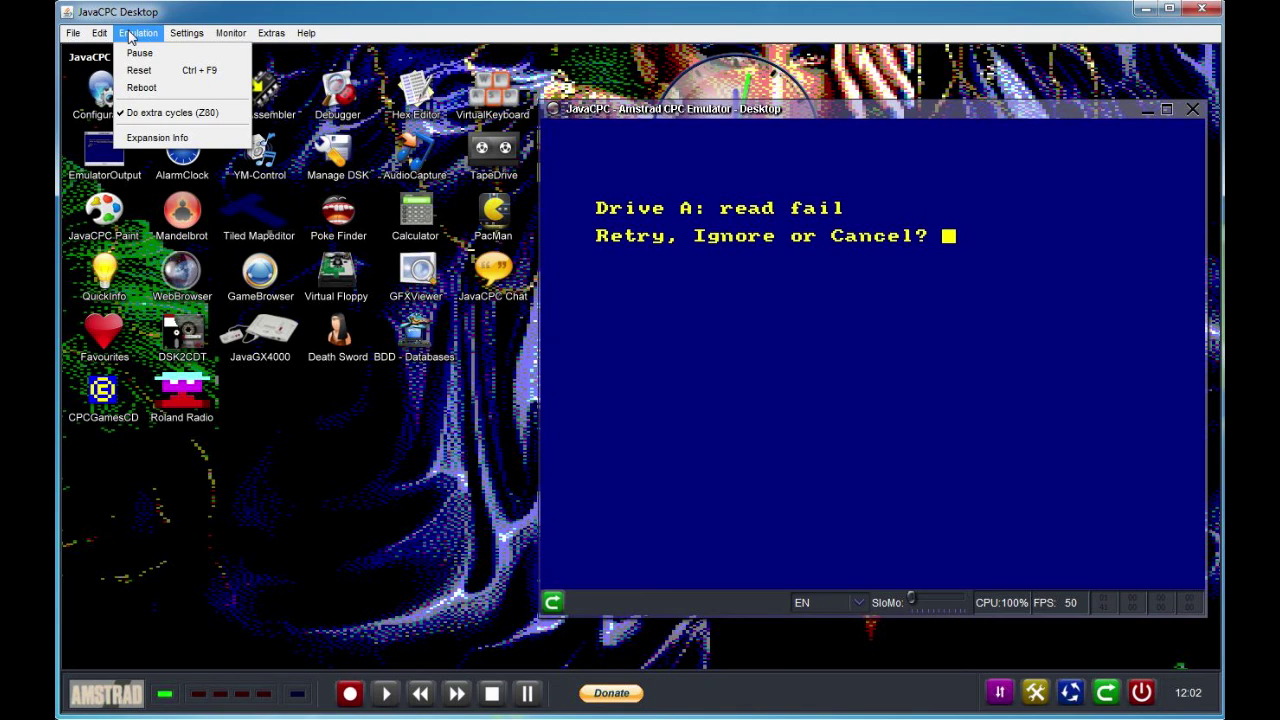
click(139, 70)
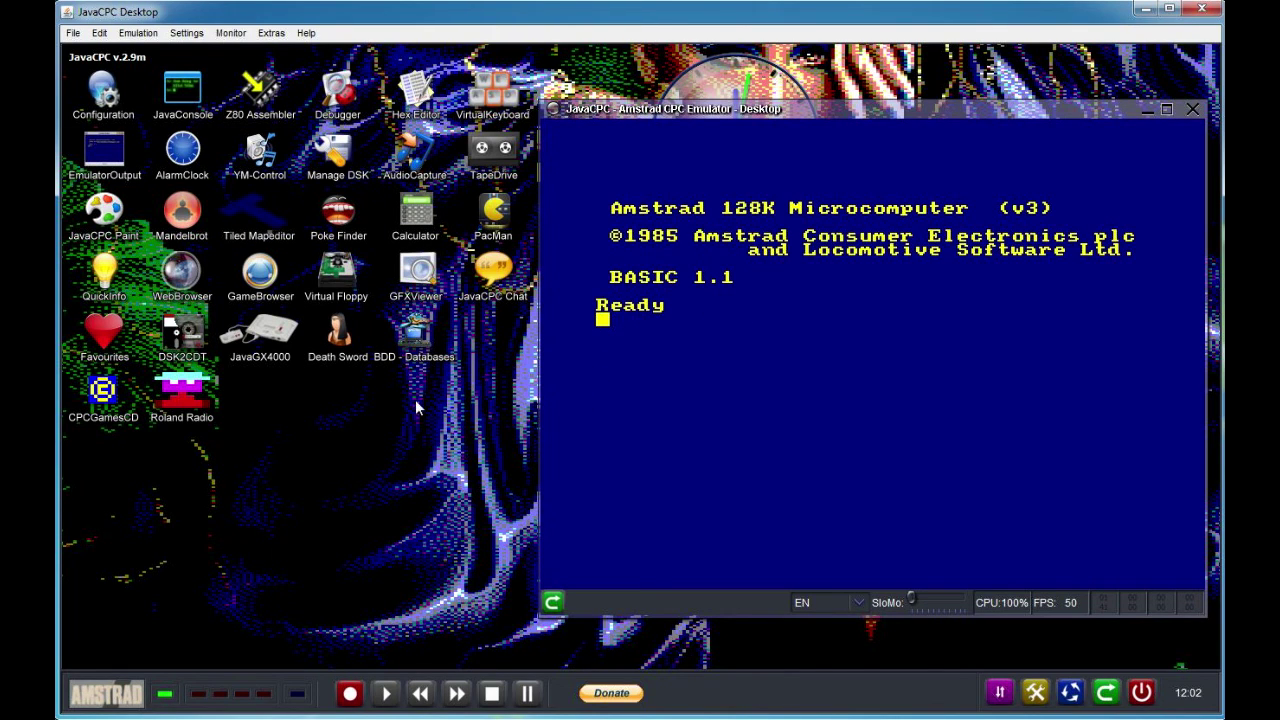
Open the virtual CPC keyboard and place it over the lower part of the emulator screen.
click(73, 36)
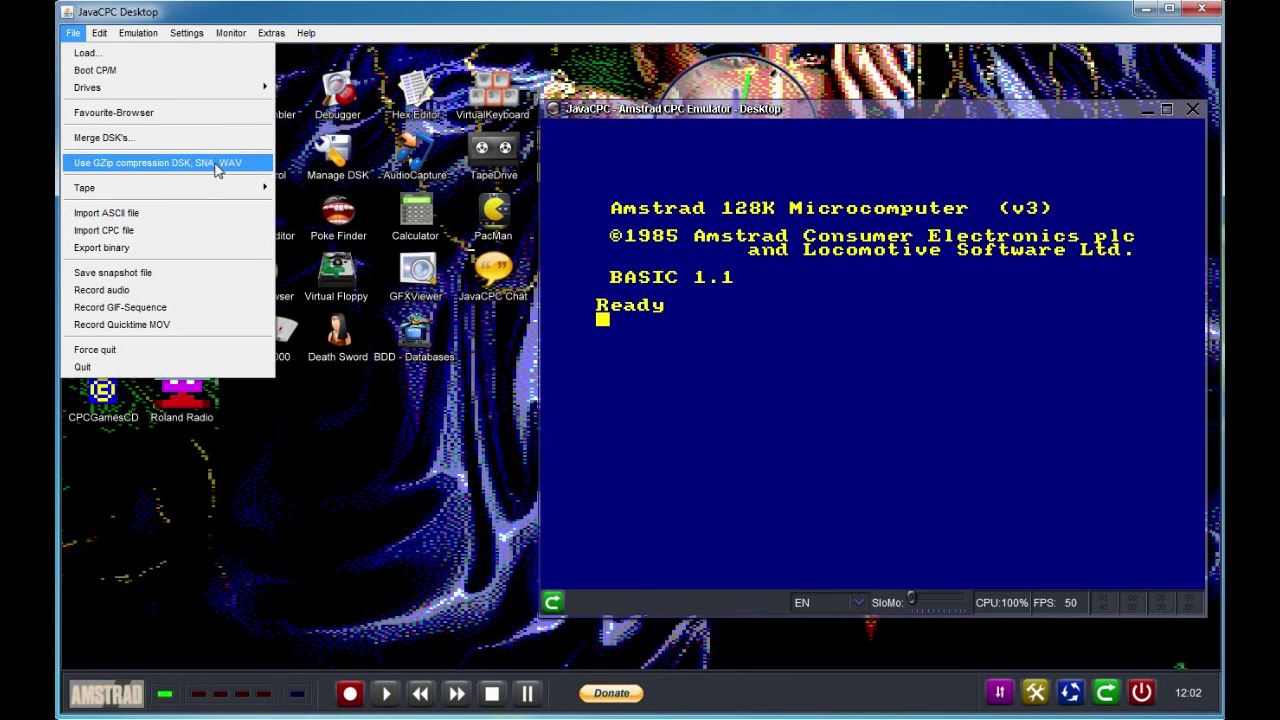
mouse_move(203, 187)
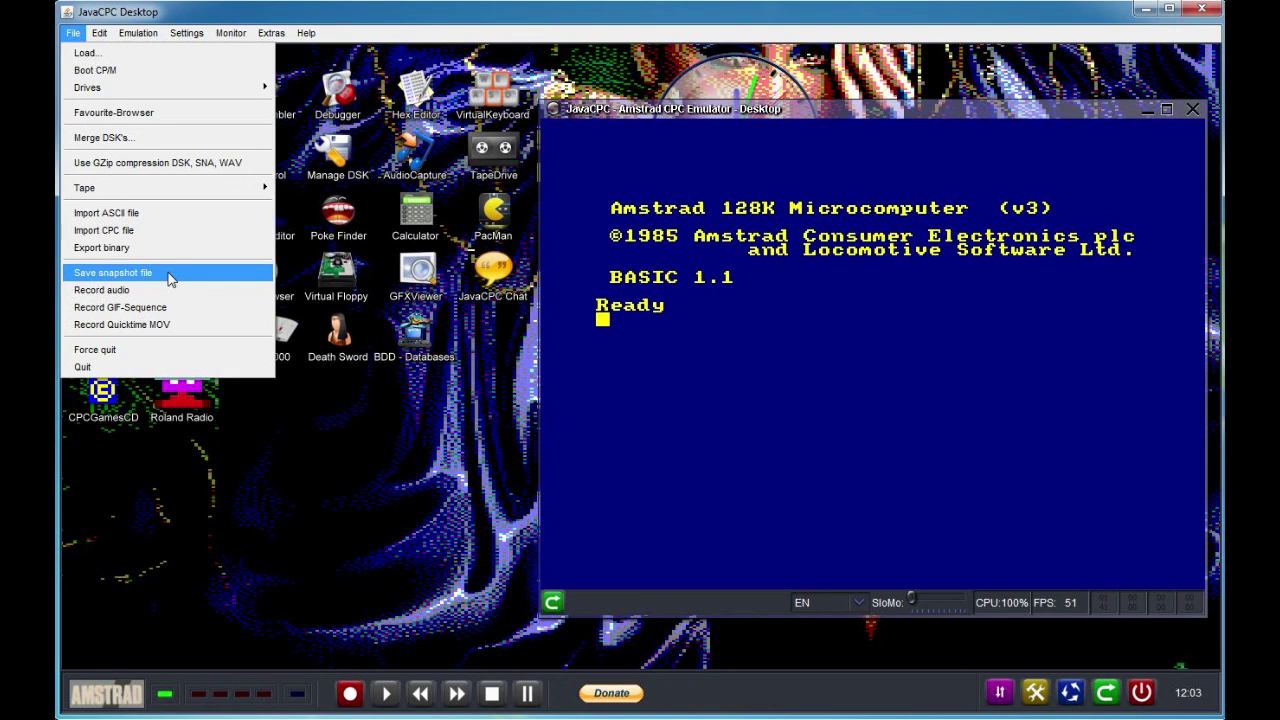
mouse_move(99, 36)
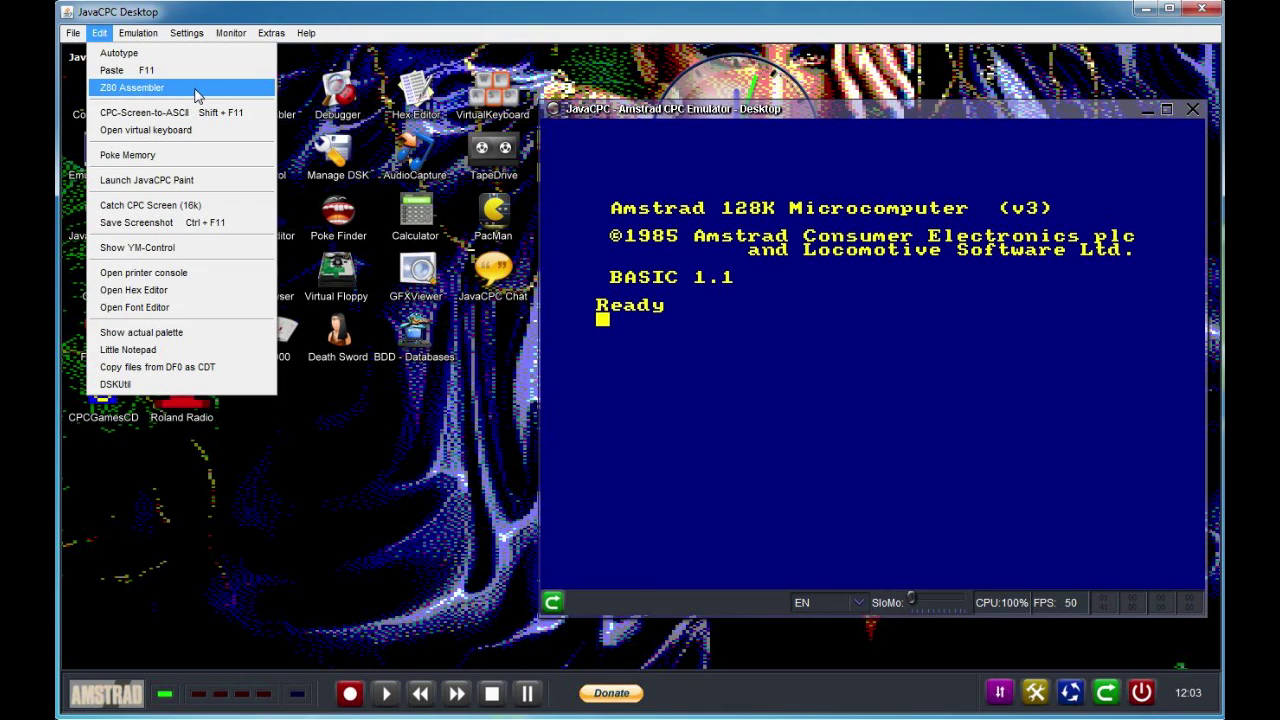
click(228, 133)
drag(310, 0, 670, 345)
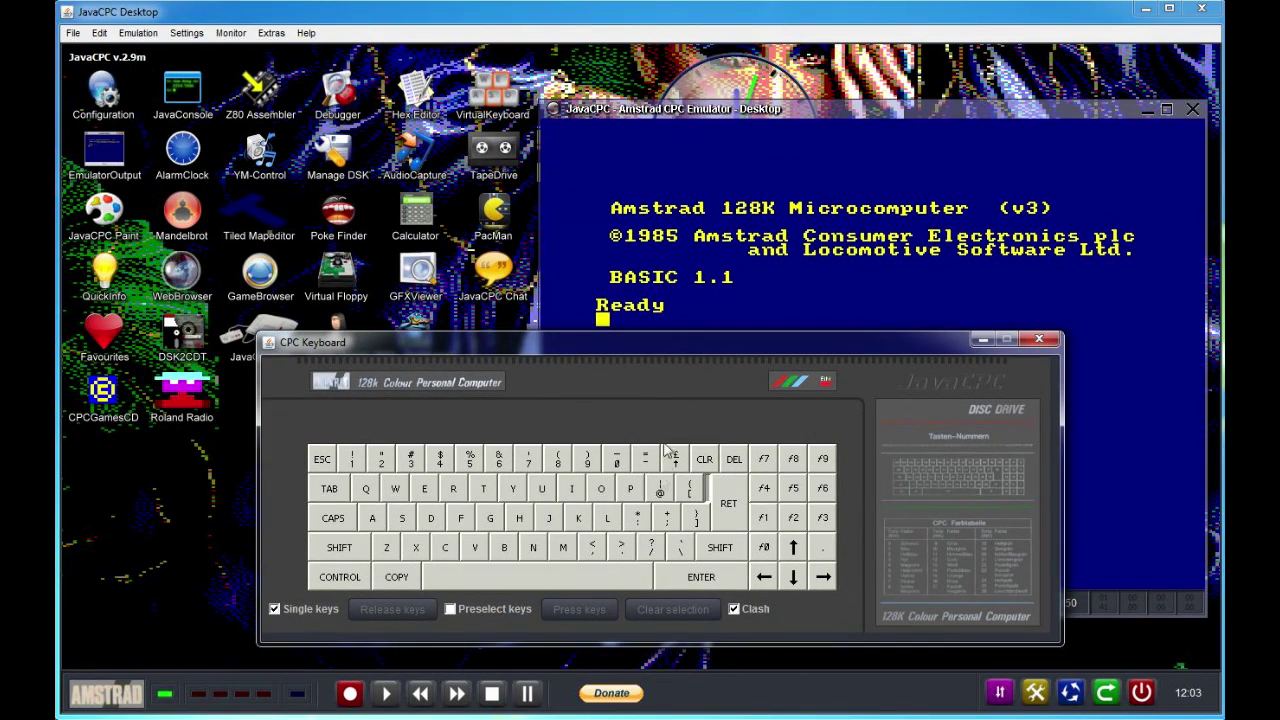
Enter utfsq followed by Escape at the BASIC prompt using the virtual keyboard, and close the keyboard.
click(541, 488)
click(483, 488)
click(457, 517)
click(402, 517)
click(366, 488)
click(322, 458)
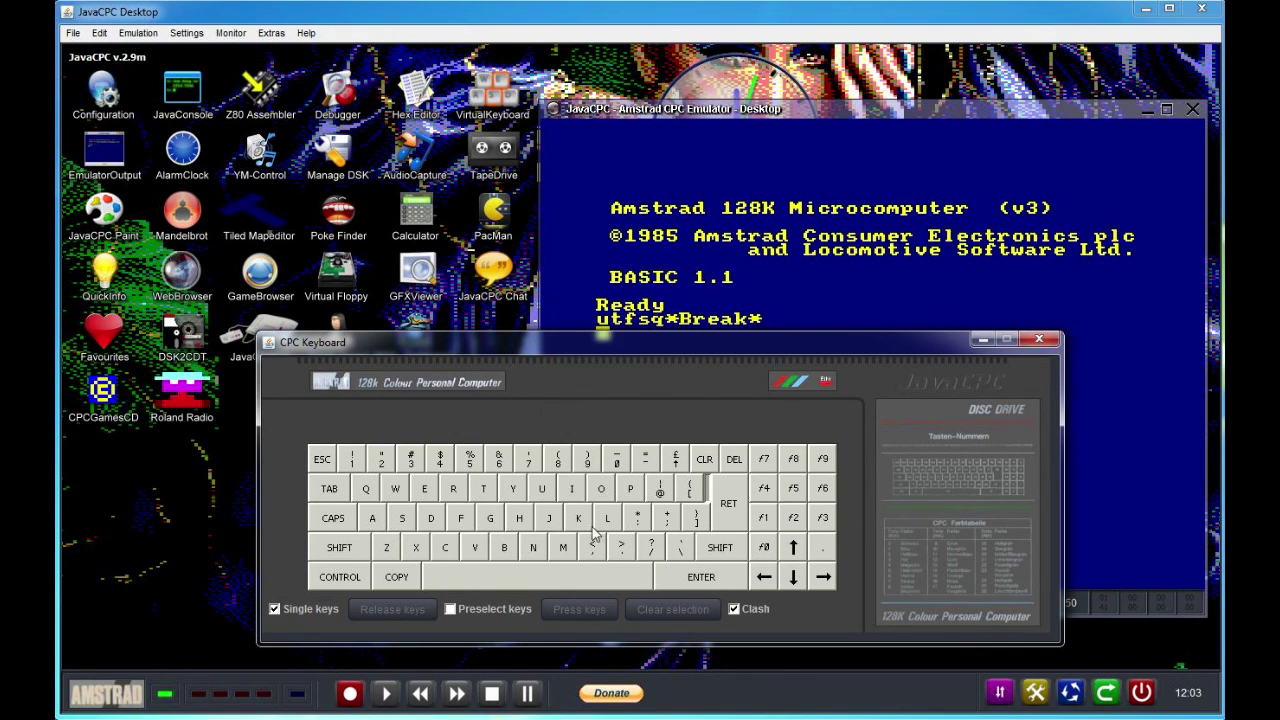
click(1039, 341)
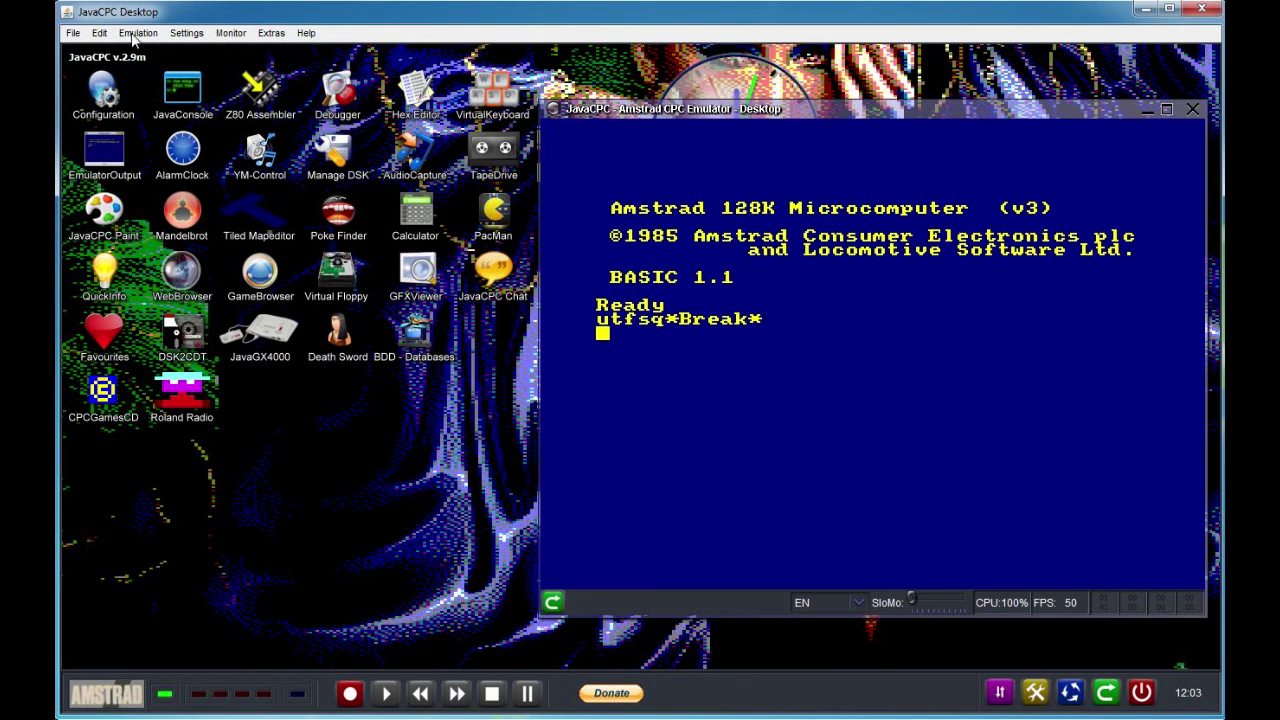
Launch JavaCPC Paint in the Normal screen format and arrange its canvas and Effectmixer windows side by side.
click(137, 33)
mouse_move(99, 33)
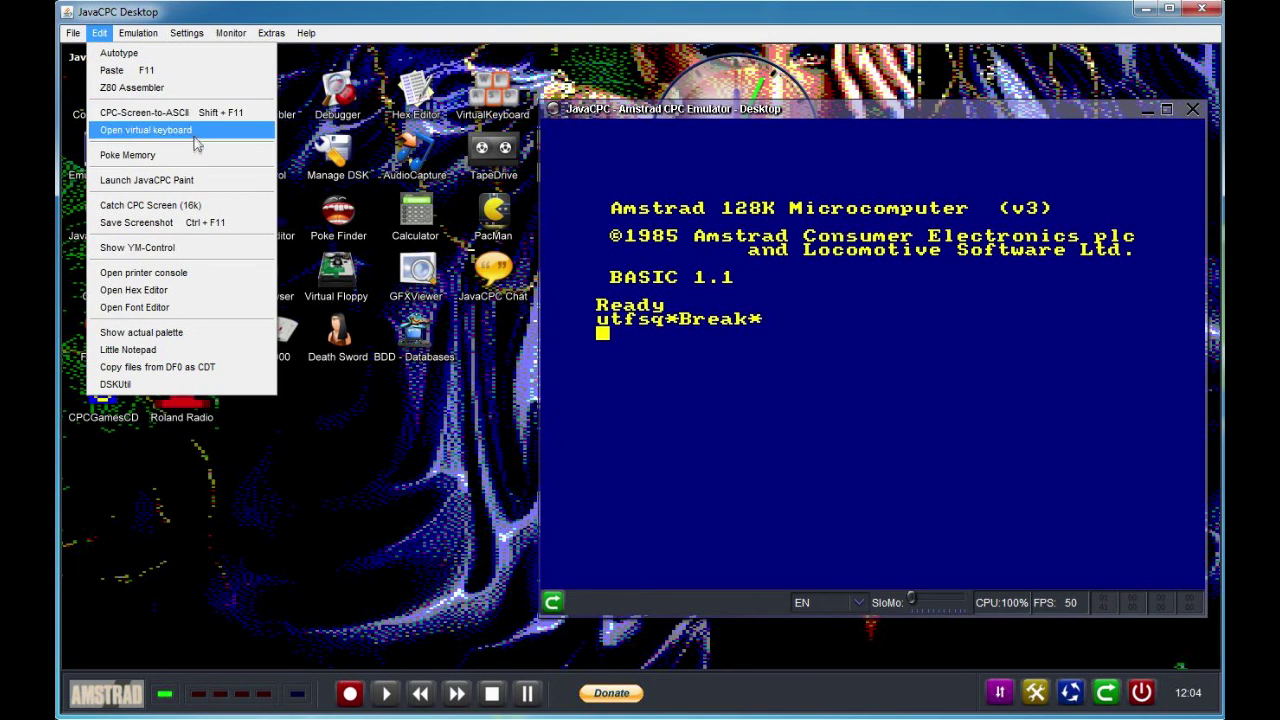
click(227, 182)
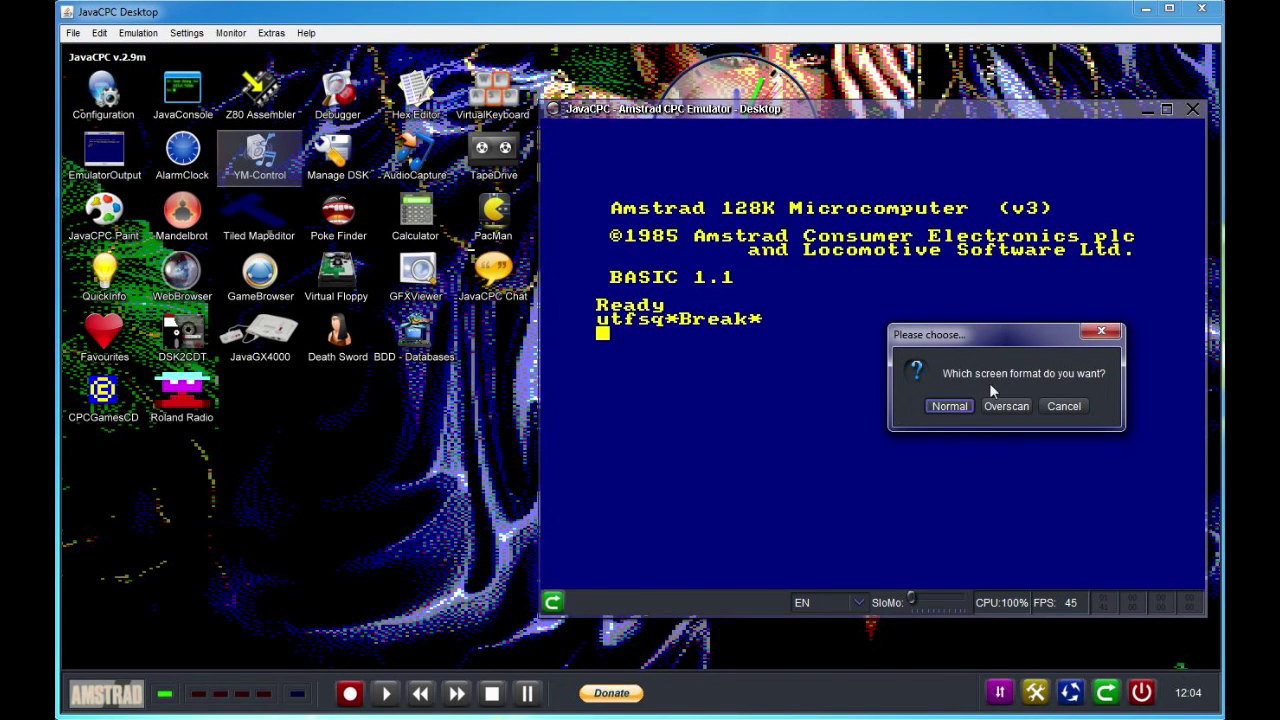
click(963, 405)
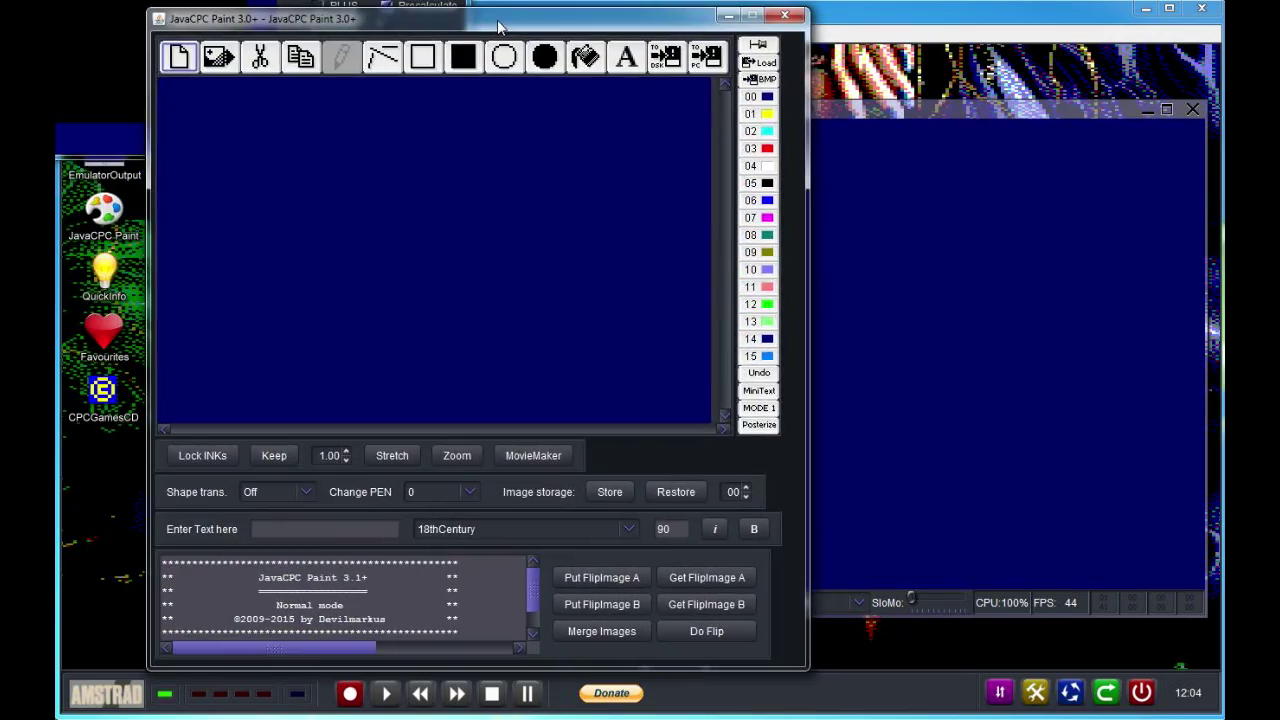
drag(497, 26, 880, 38)
drag(250, 0, 433, 202)
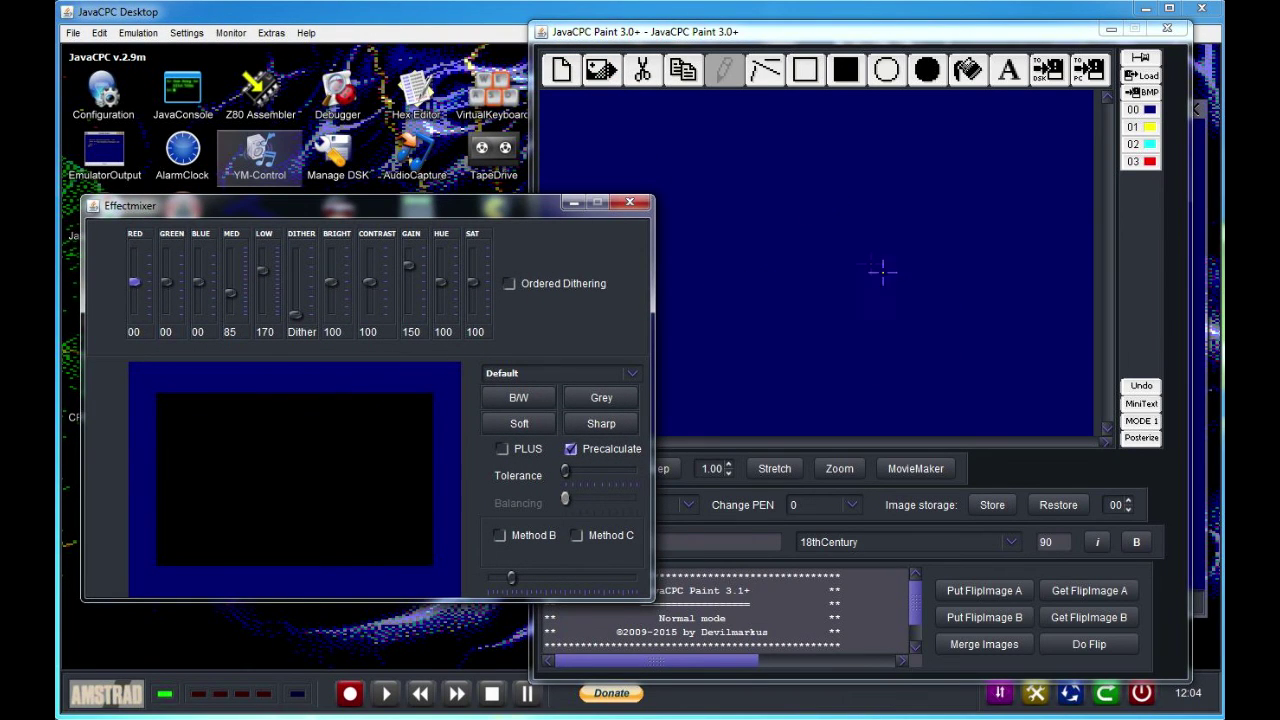
Draw a few freehand yellow curves across the blue Paint canvas and close JavaCPC Paint.
mouse_move(737, 222)
mouse_down()
mouse_move(871, 257)
mouse_move(766, 271)
mouse_move(800, 186)
mouse_move(677, 296)
mouse_up()
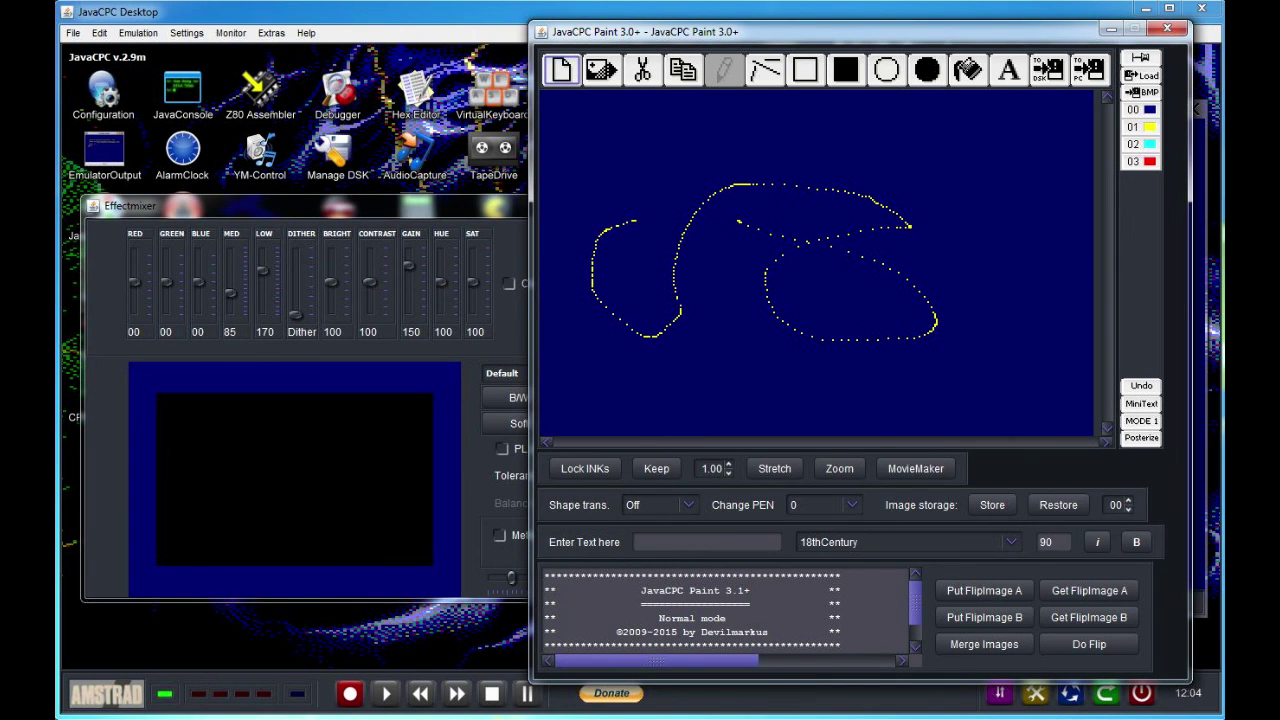
drag(998, 332, 1015, 208)
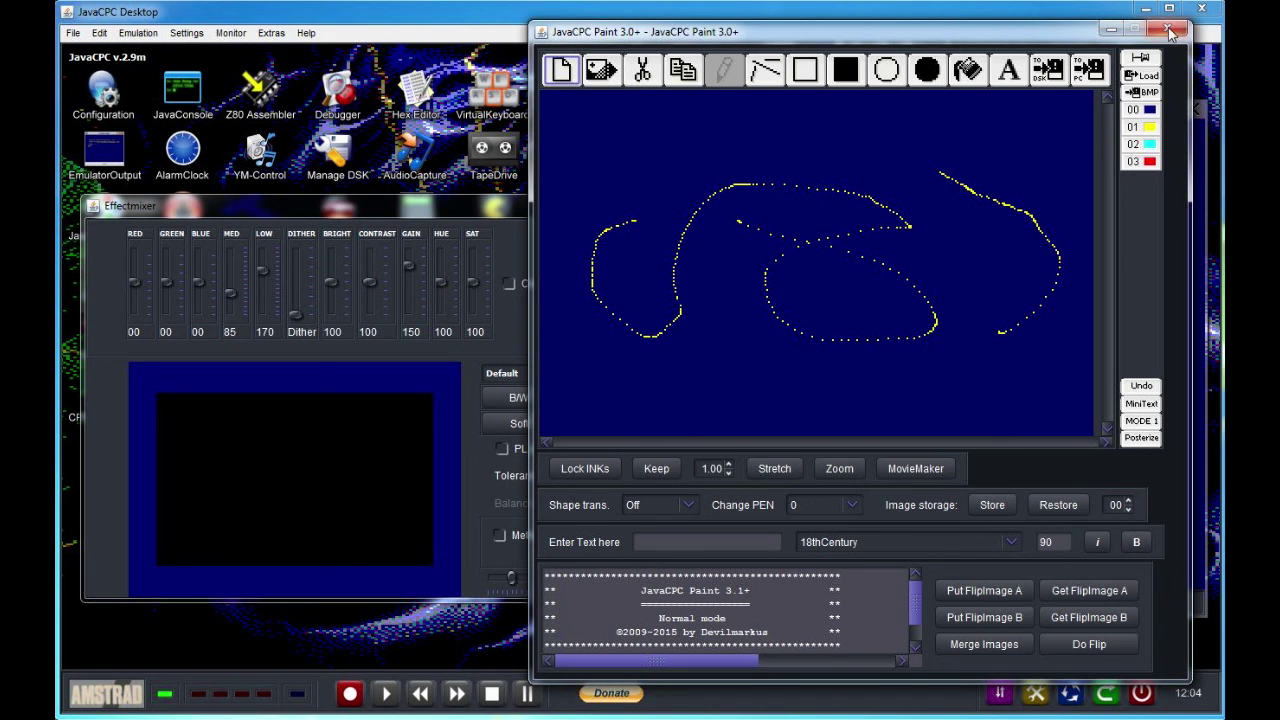
click(1168, 30)
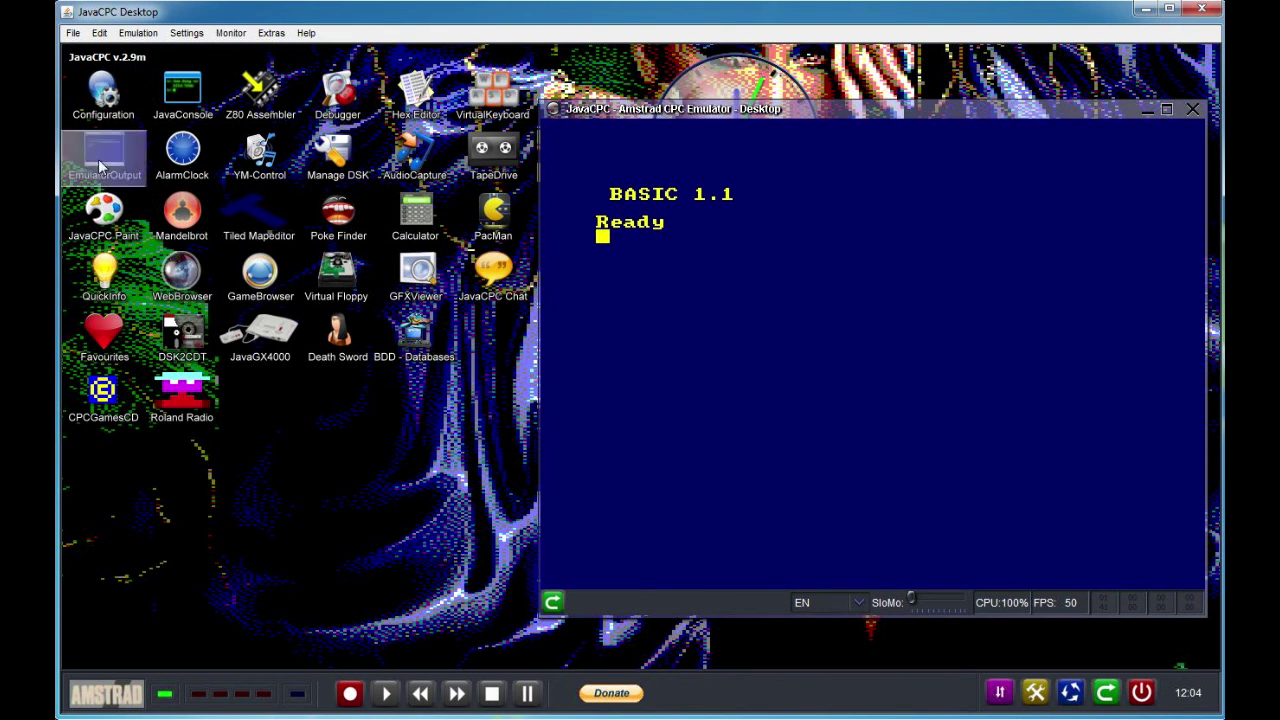
Shift the emulator window slightly and show the YM-Control tool.
click(697, 394)
mouse_move(803, 108)
mouse_down()
mouse_move(606, 260)
mouse_move(740, 126)
mouse_move(792, 96)
mouse_up()
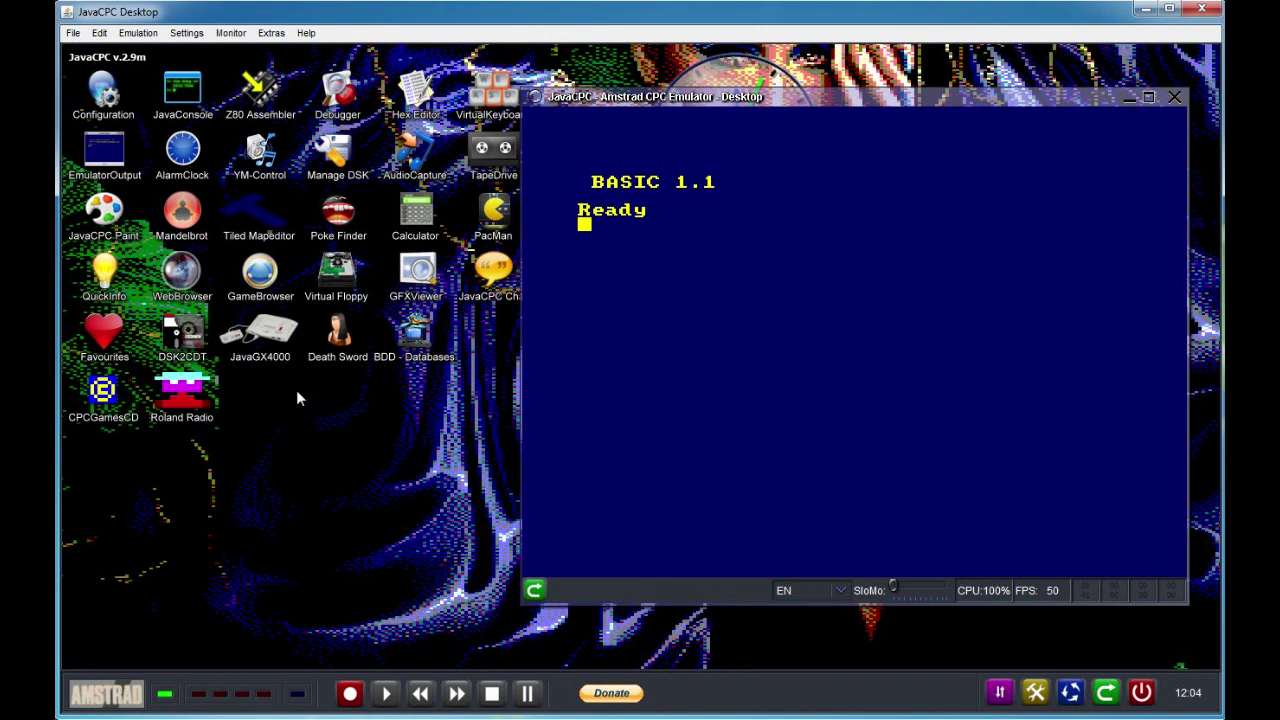
click(72, 34)
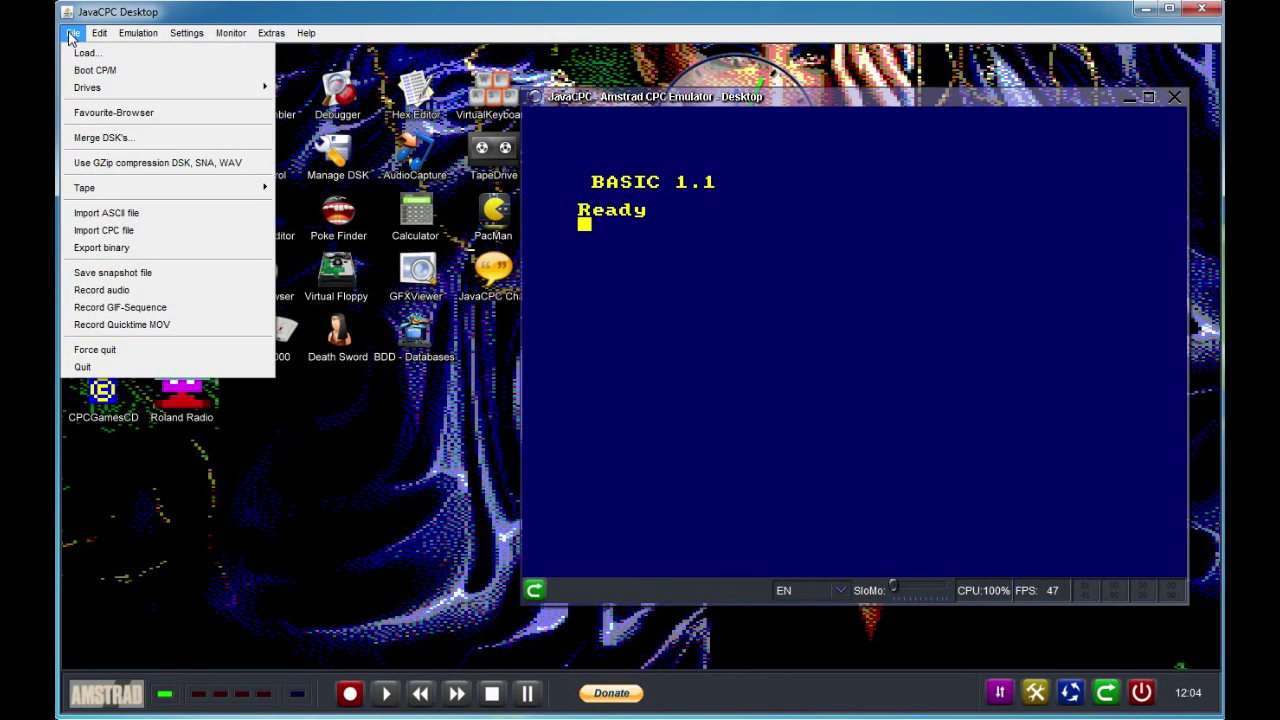
mouse_move(100, 34)
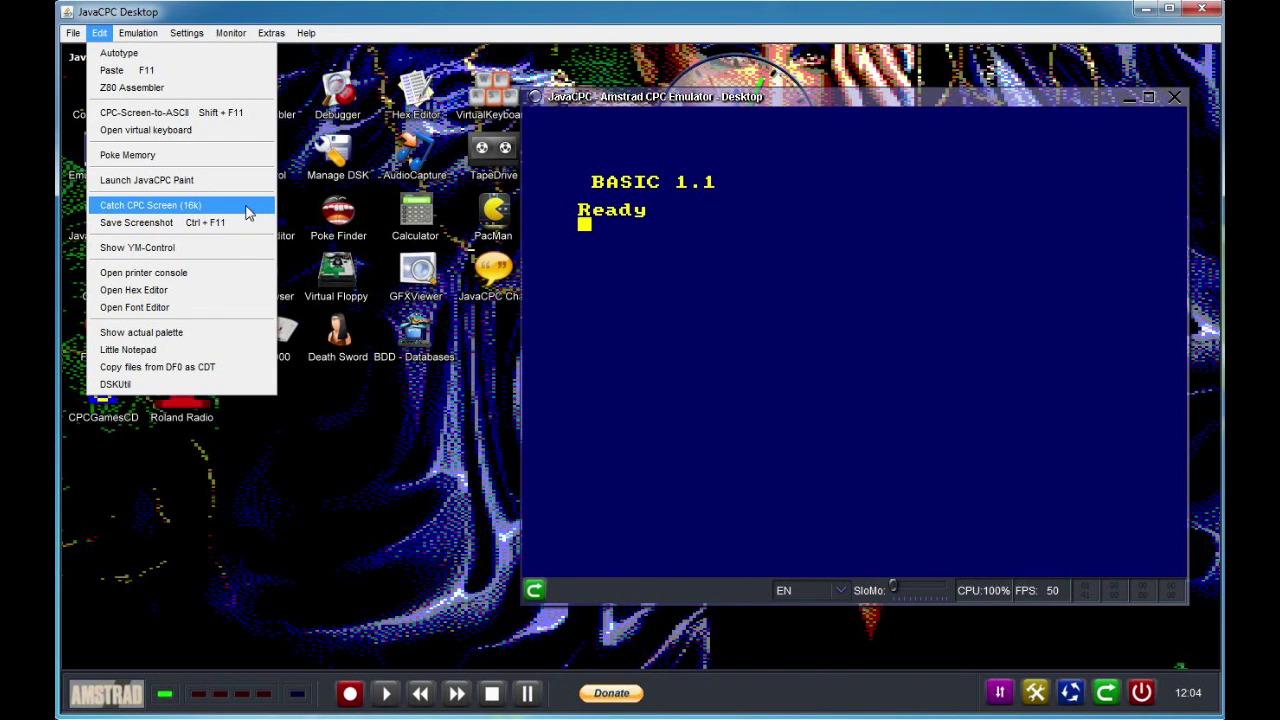
click(210, 250)
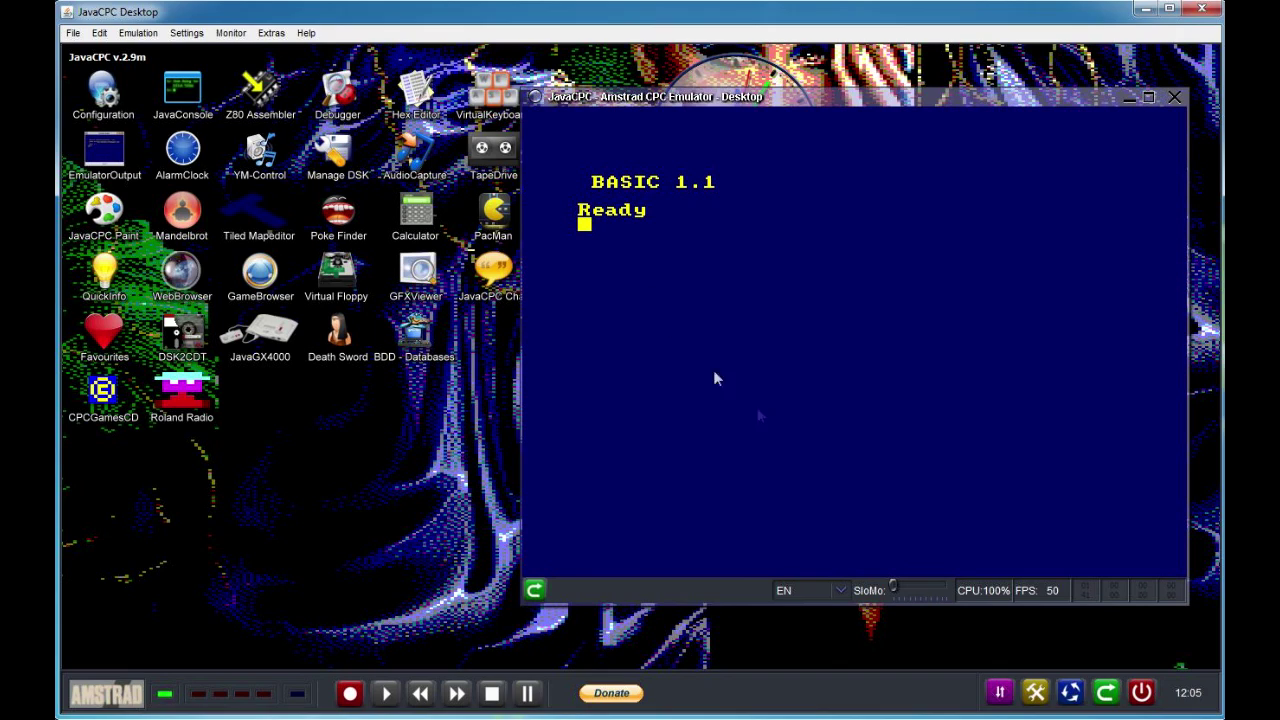
Show the actual palette of the emulated machine and reposition the emulator window on the desktop.
mouse_move(836, 96)
mouse_down()
mouse_move(760, 311)
mouse_move(377, 429)
mouse_move(745, 97)
mouse_move(823, 97)
mouse_move(828, 86)
mouse_up()
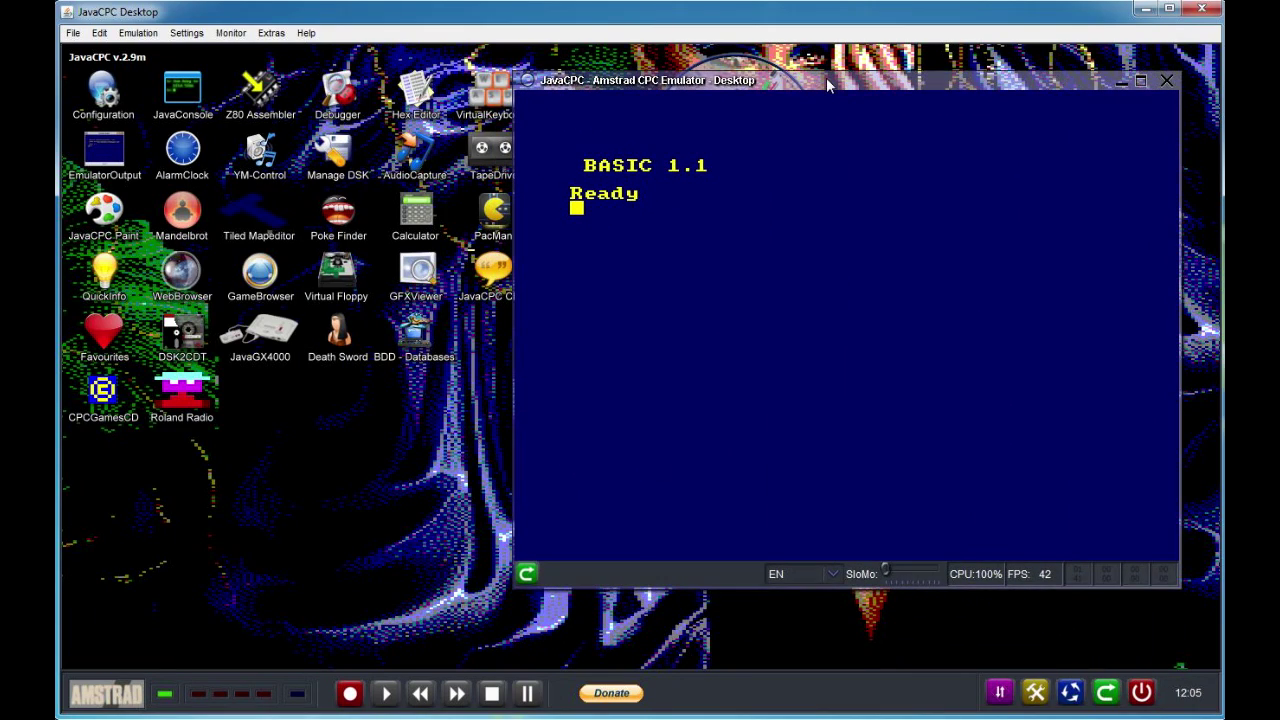
click(132, 35)
mouse_move(101, 37)
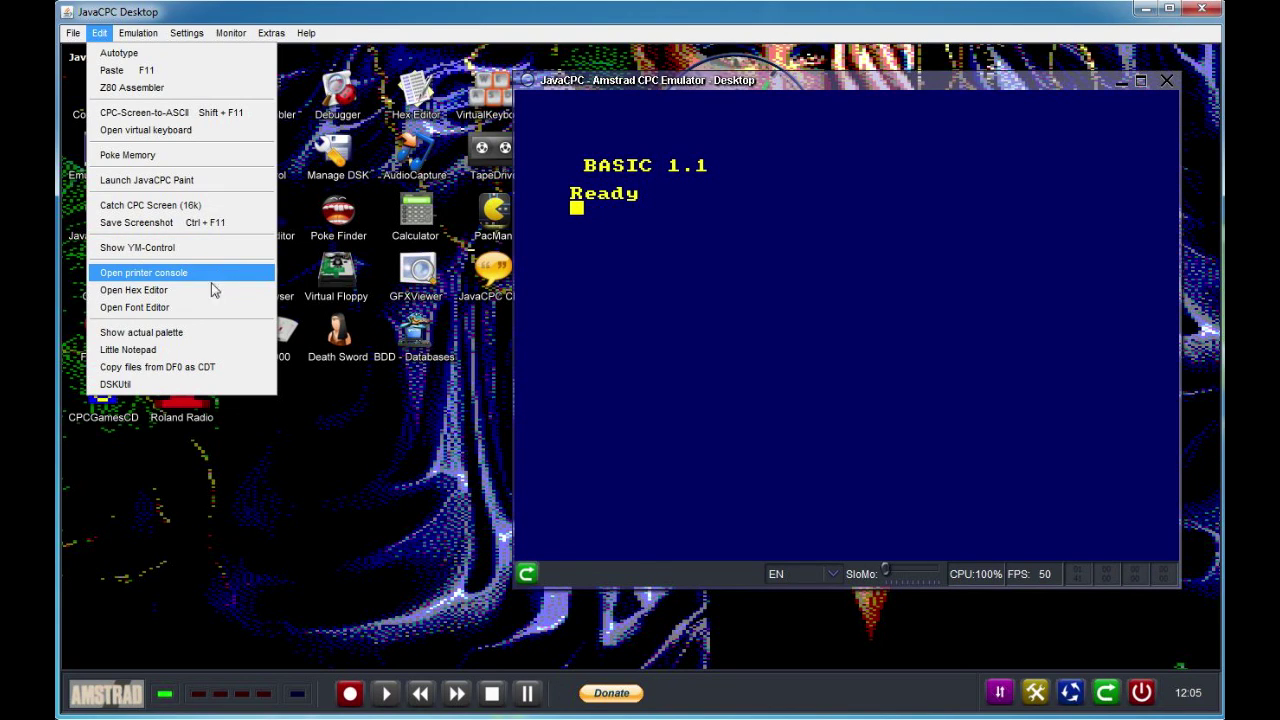
click(222, 338)
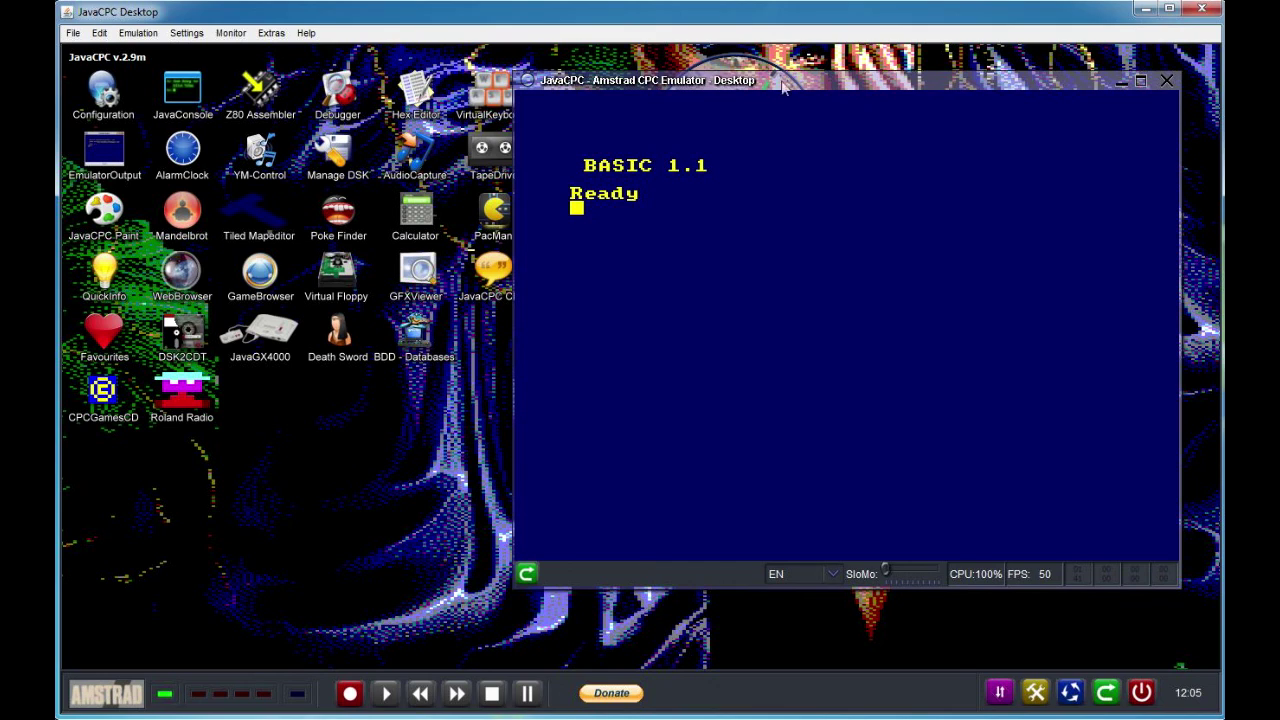
mouse_move(783, 98)
mouse_down()
mouse_move(325, 415)
mouse_move(639, 175)
mouse_move(768, 111)
mouse_up()
Read the expansion info listing the emulator's extra commands, and close the message.
click(140, 35)
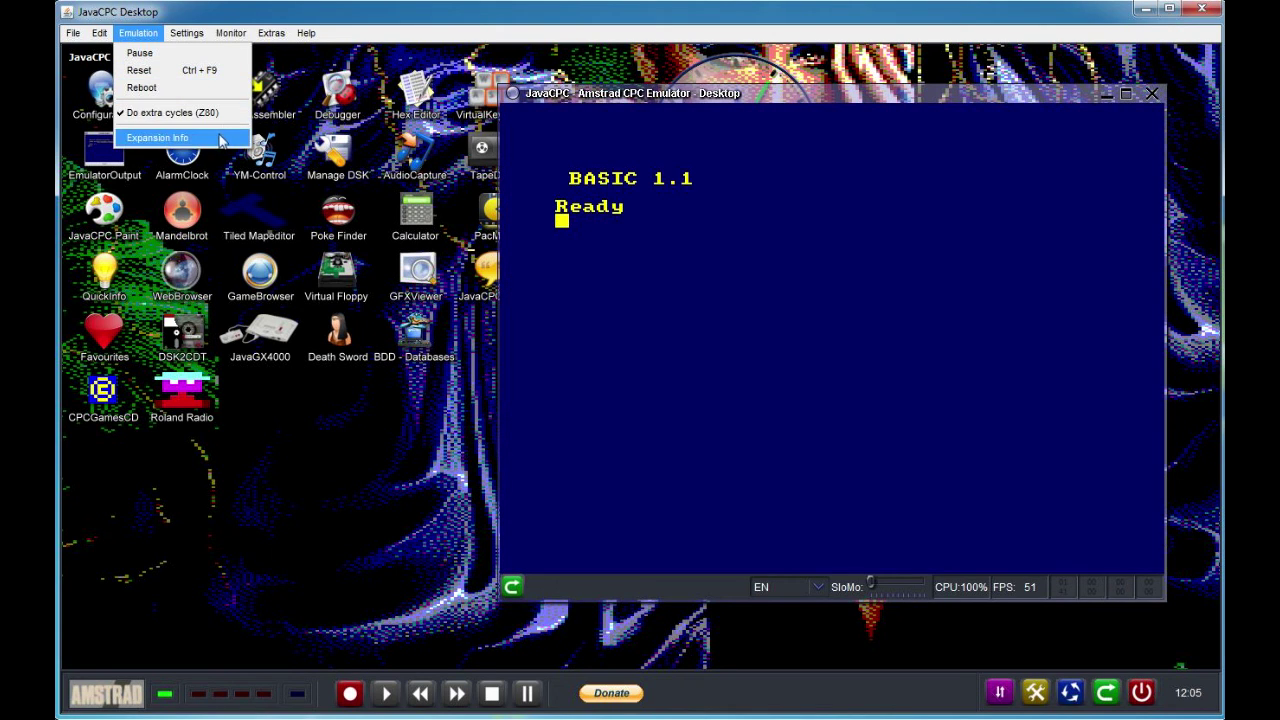
click(160, 137)
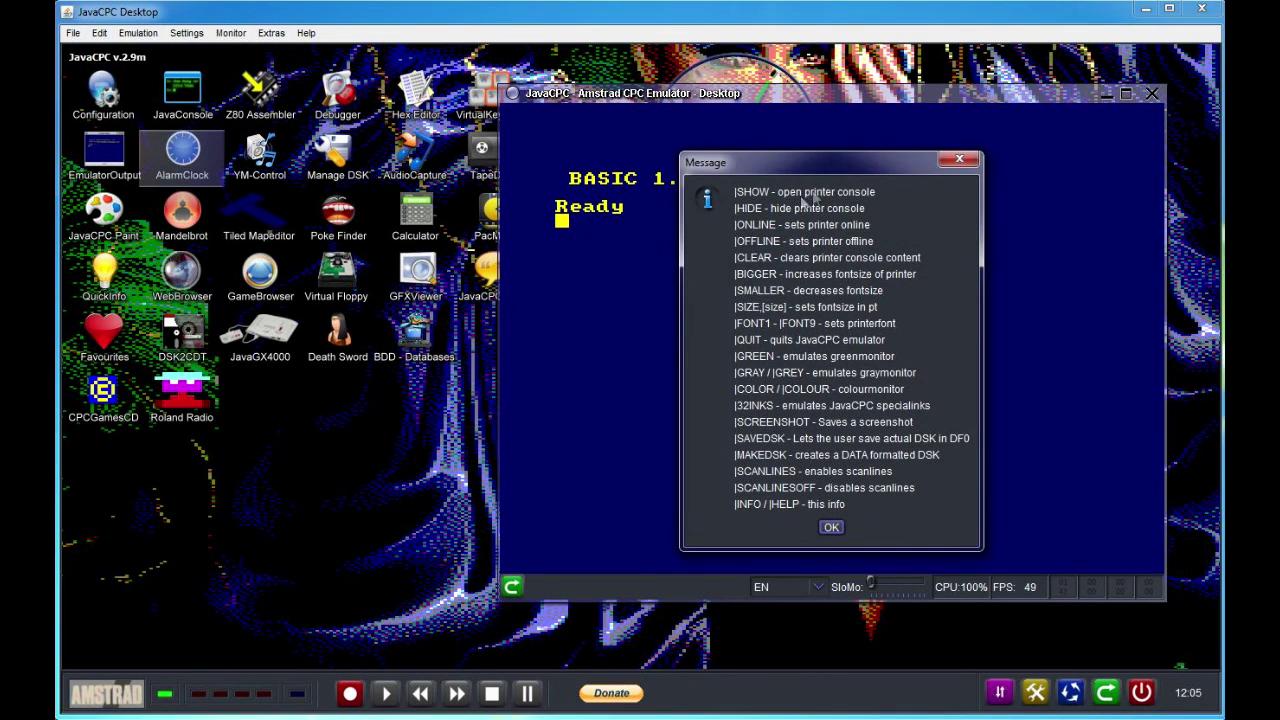
click(958, 160)
Open the desktop settings and move the Options window lower, clear of the top icon rows.
click(138, 33)
click(188, 33)
click(190, 35)
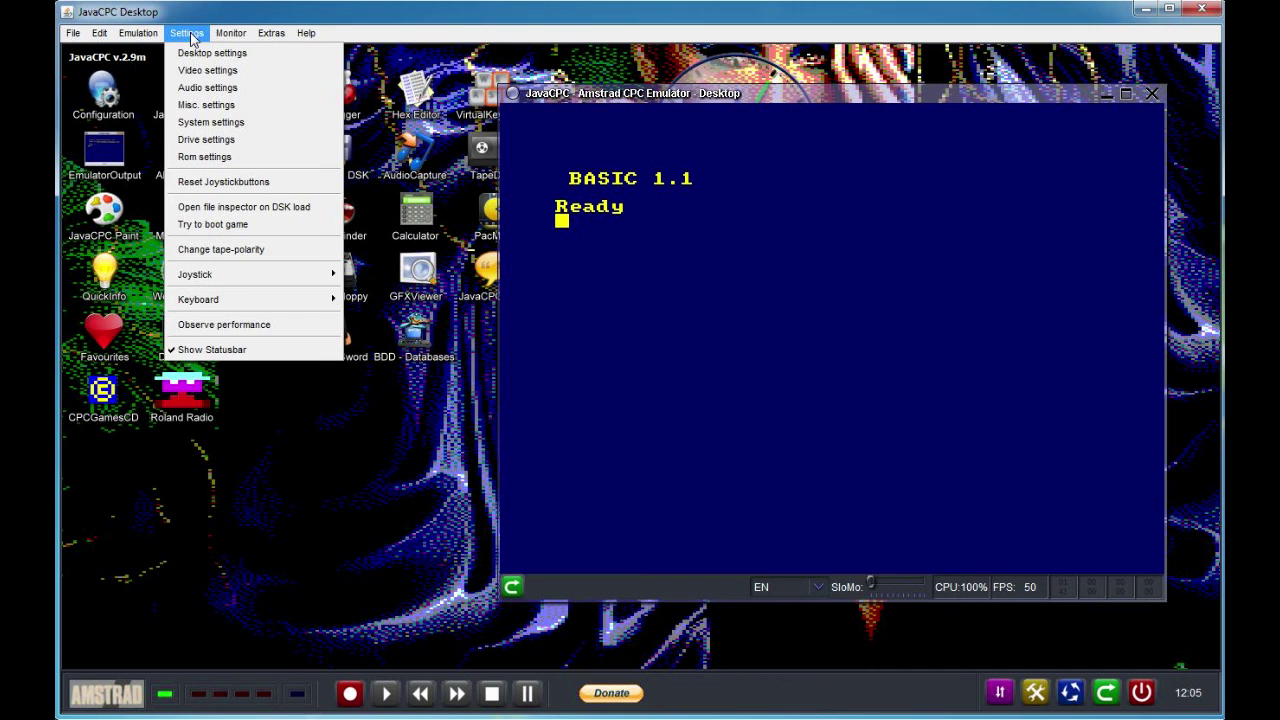
click(212, 52)
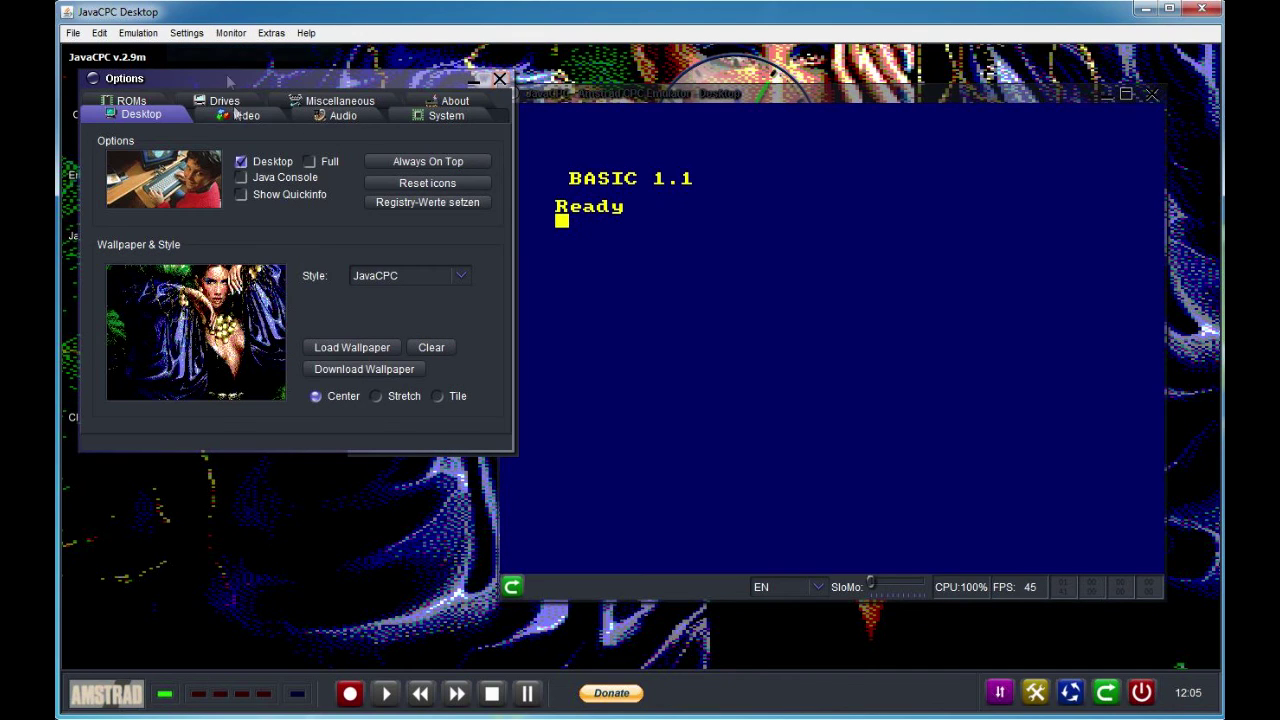
drag(345, 81, 360, 214)
Review the Audio, System, Video and Desktop pages of the emulator options.
click(358, 252)
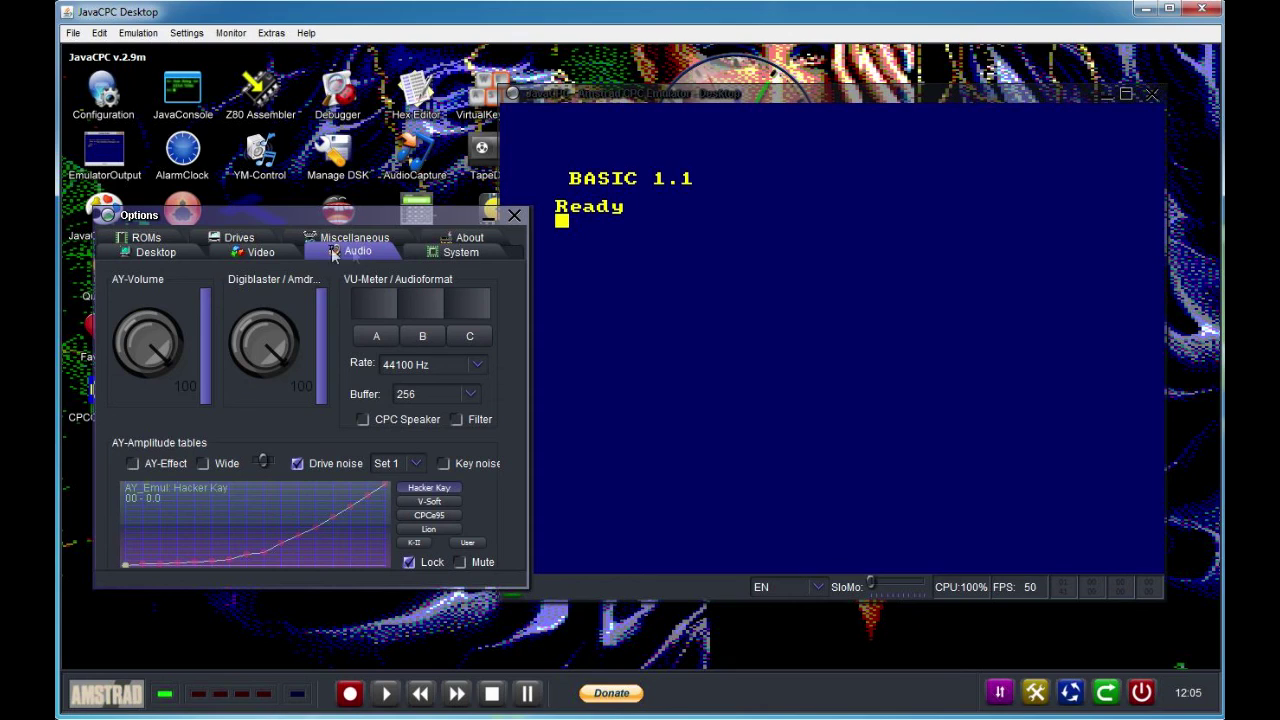
click(465, 250)
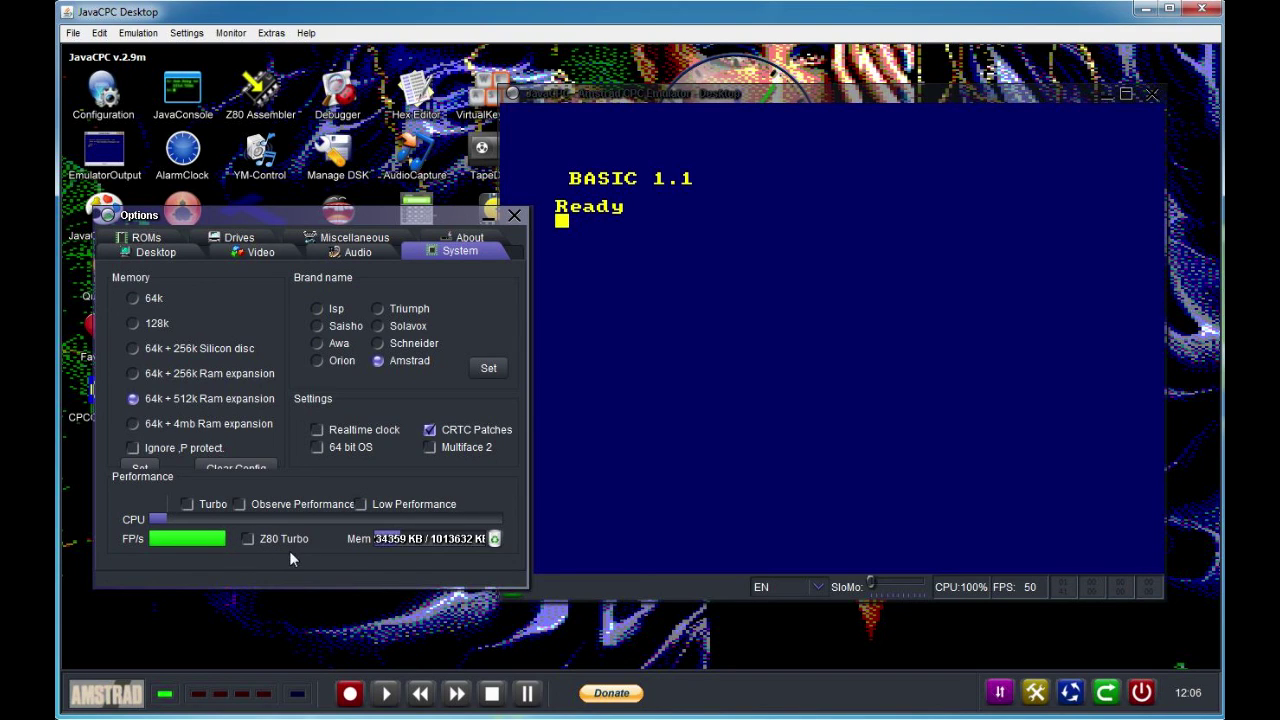
click(357, 254)
click(262, 251)
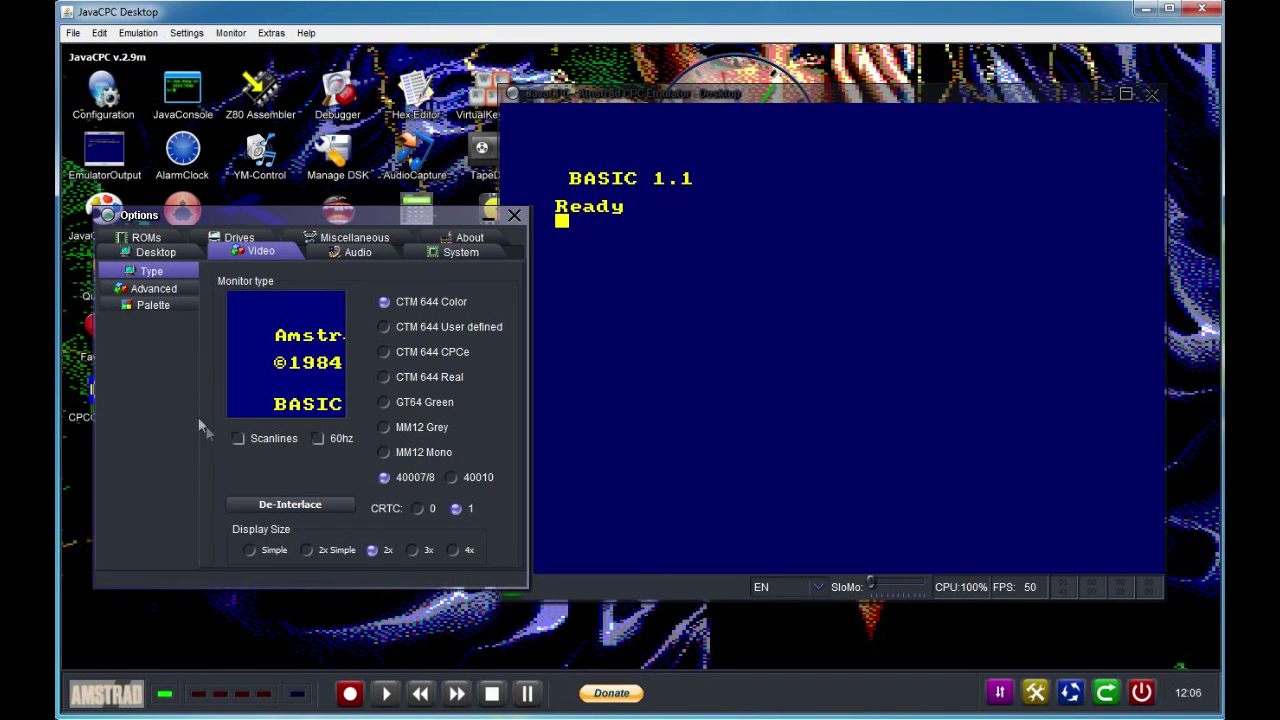
click(150, 255)
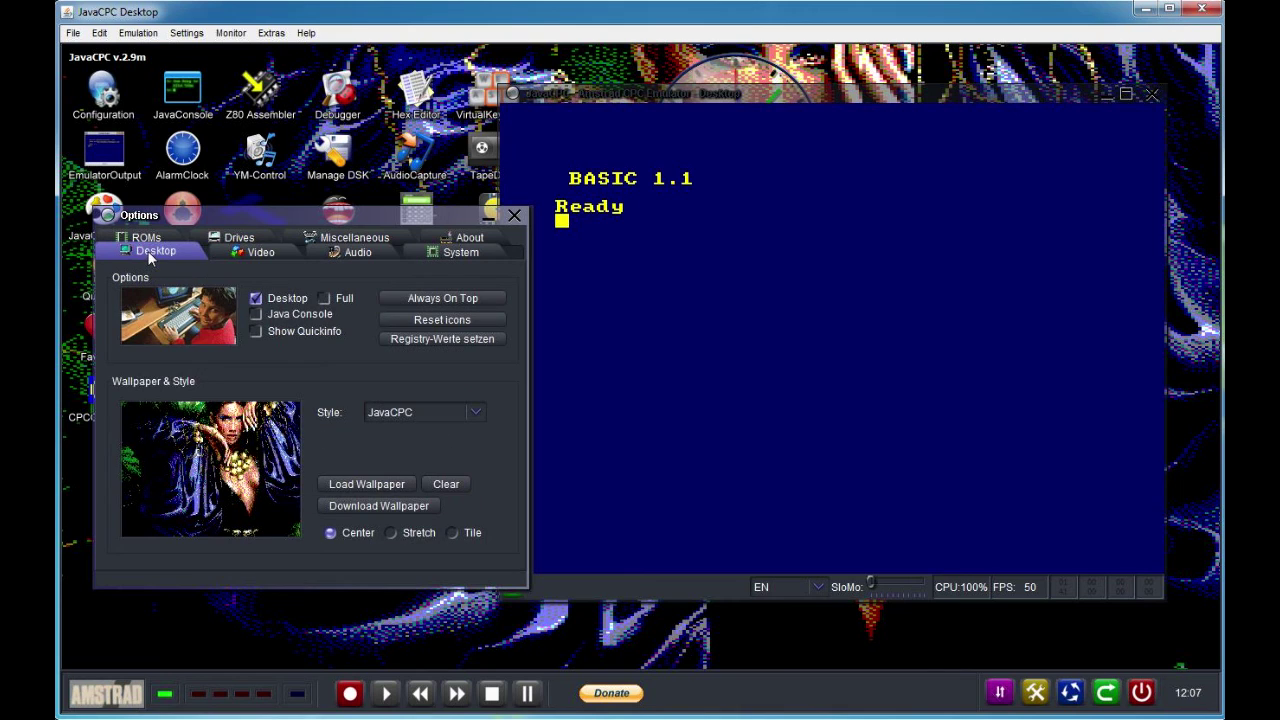
Review the About, Miscellaneous, Drives and ROMs pages of the emulator options.
click(471, 238)
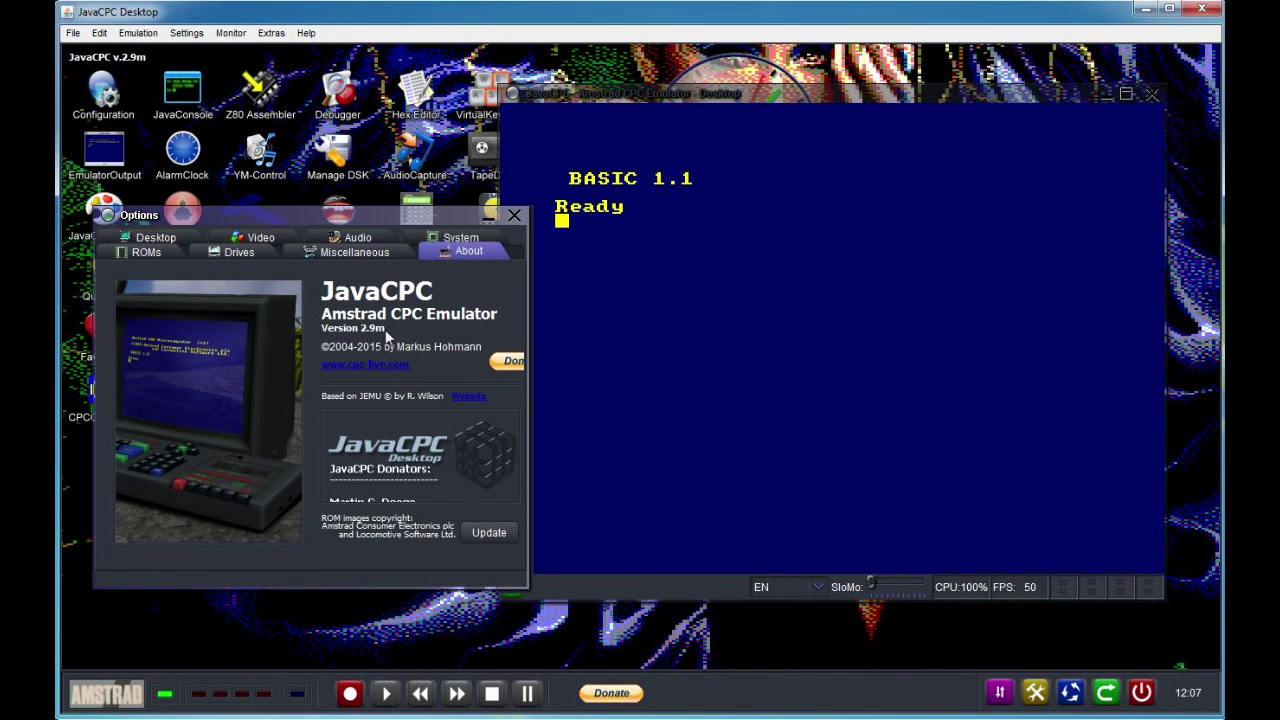
click(350, 253)
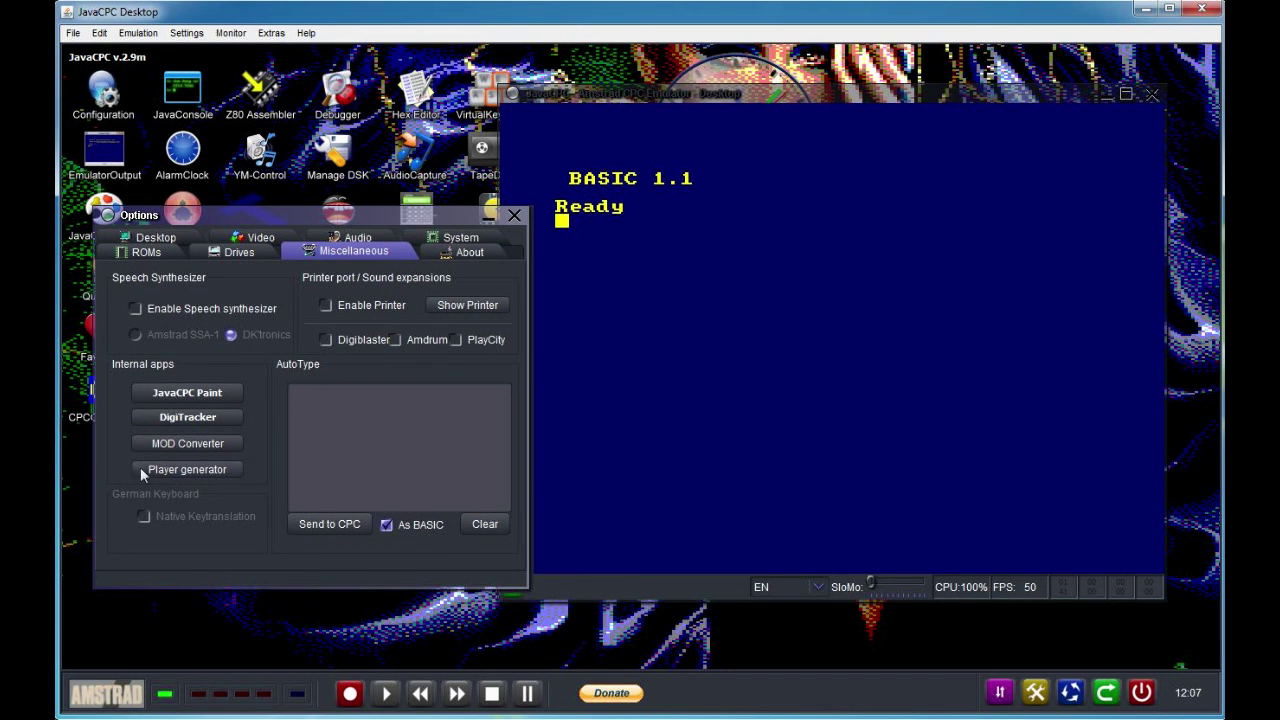
click(240, 252)
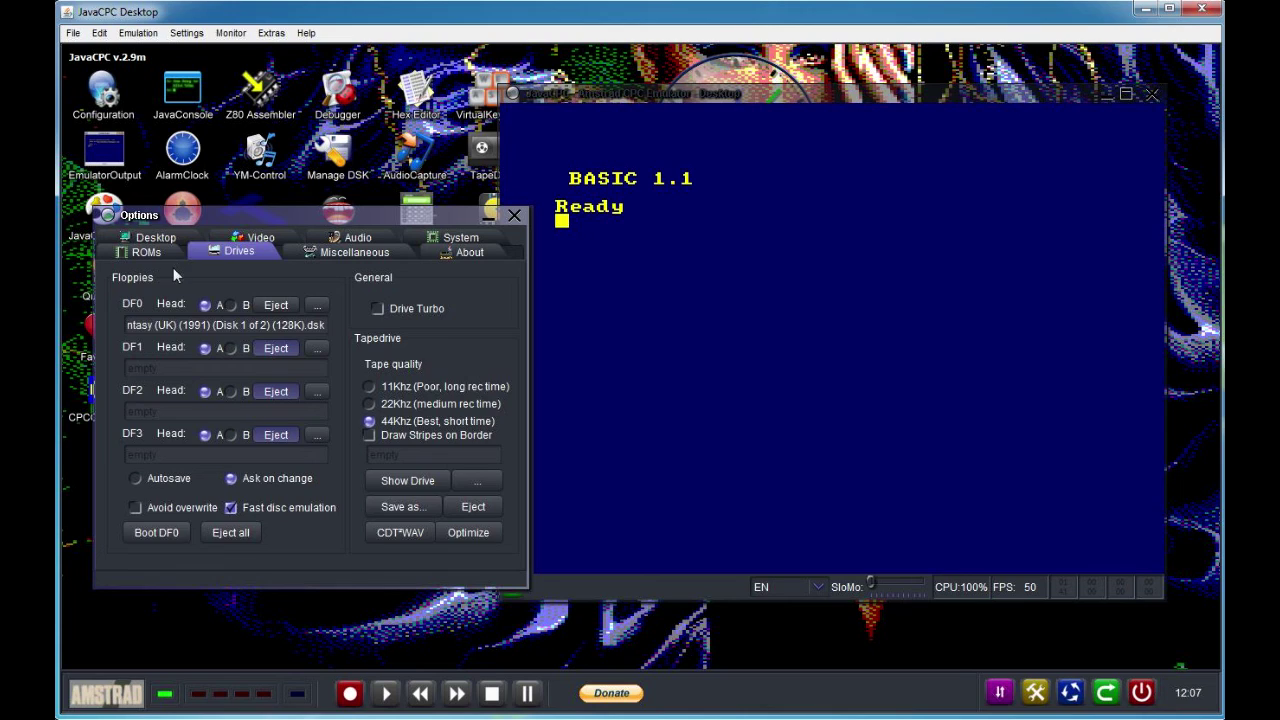
click(143, 252)
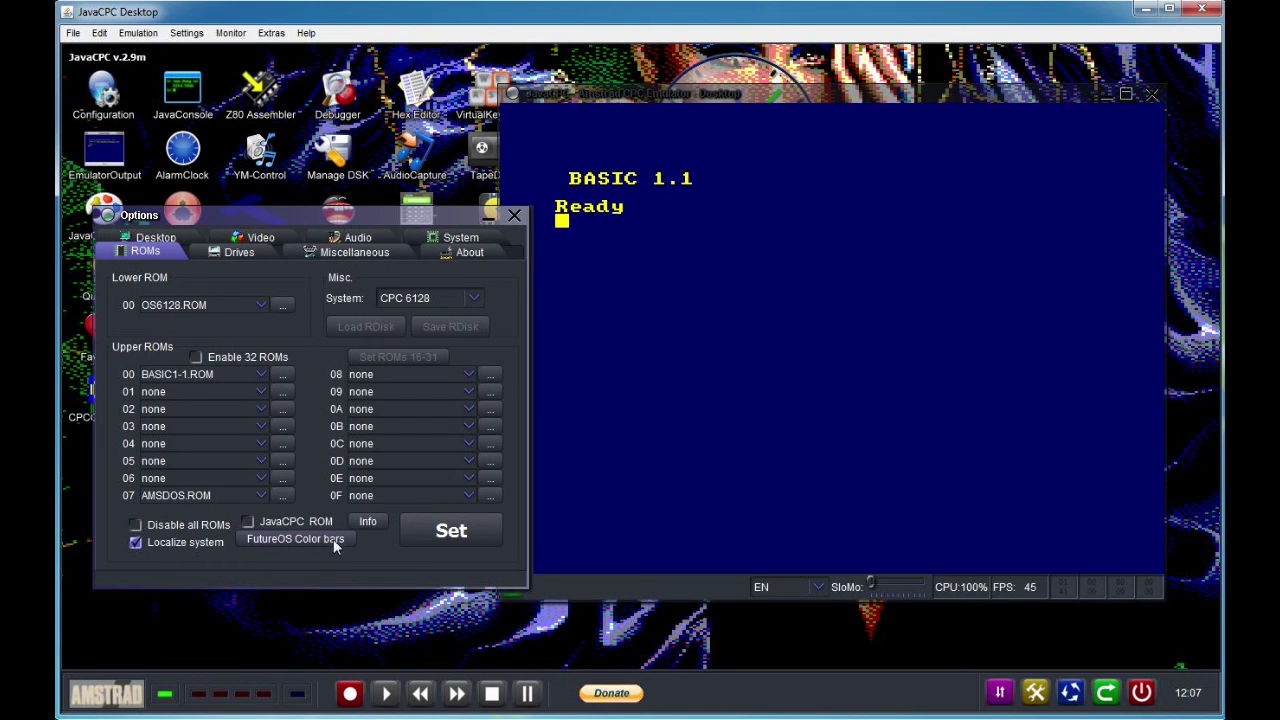
Set the lower ROM to OS464.ROM, apply the ROM configuration, and close the options.
click(256, 310)
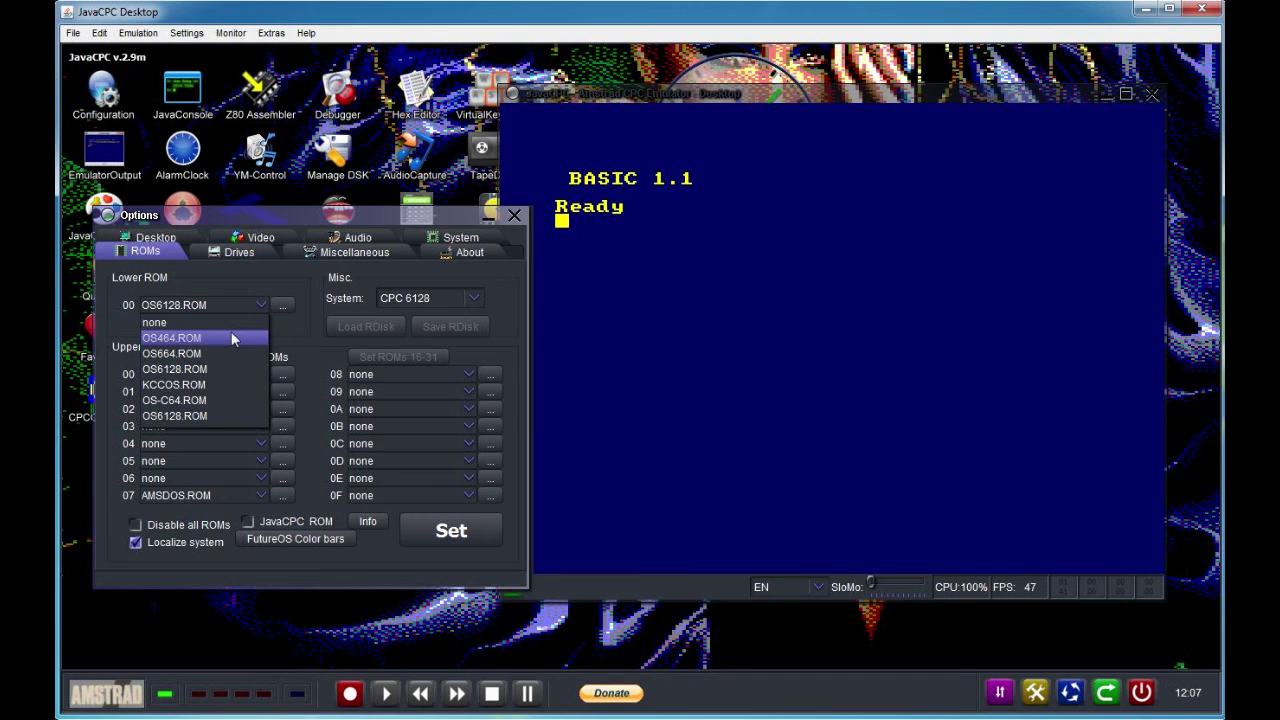
click(229, 337)
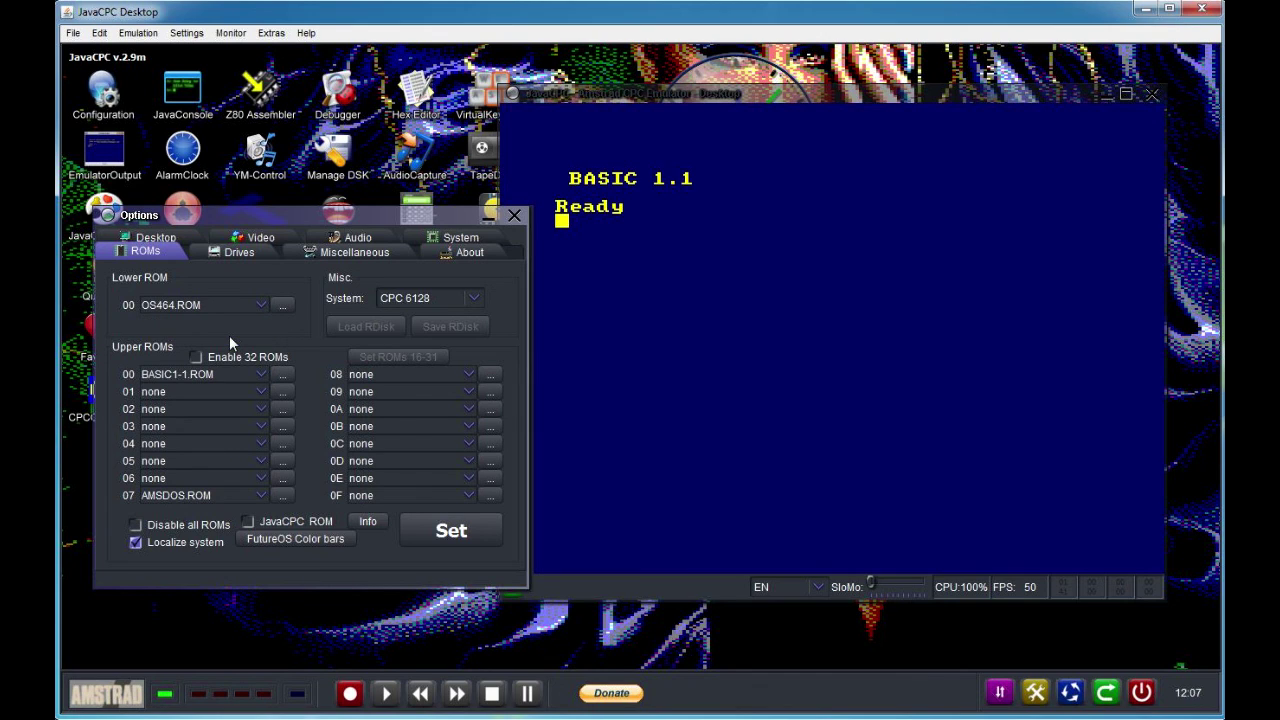
click(450, 535)
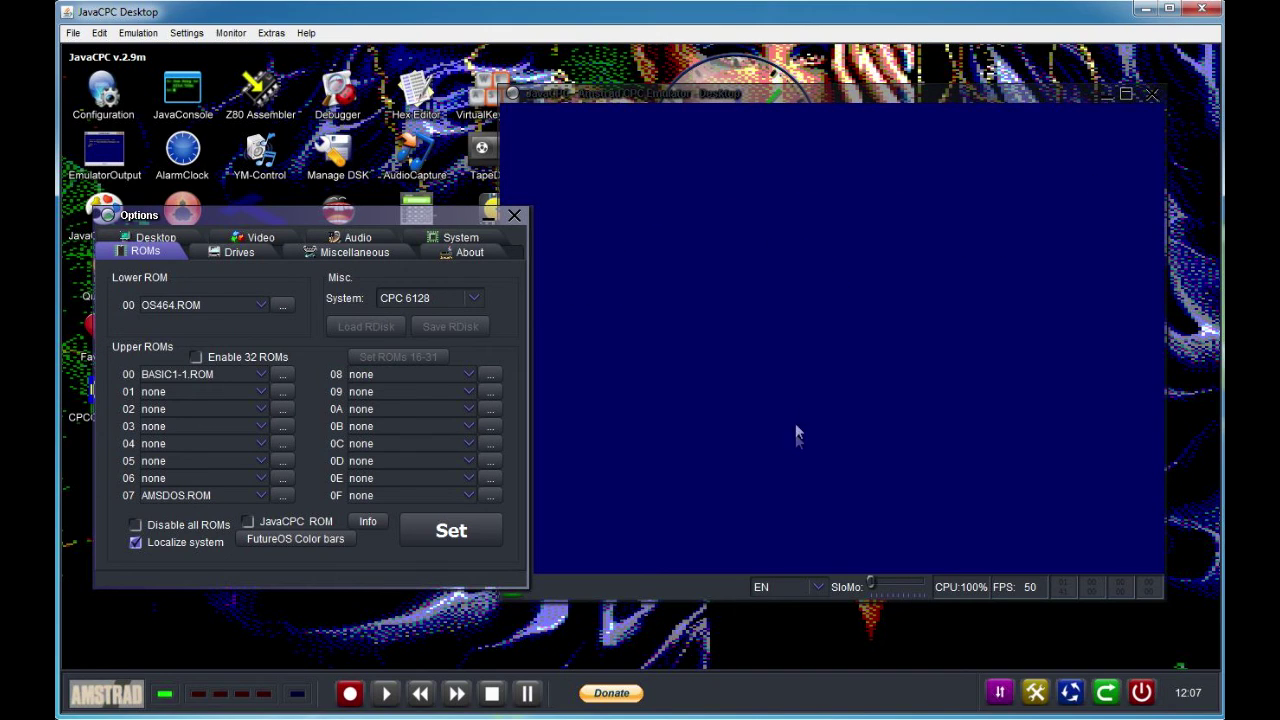
click(514, 215)
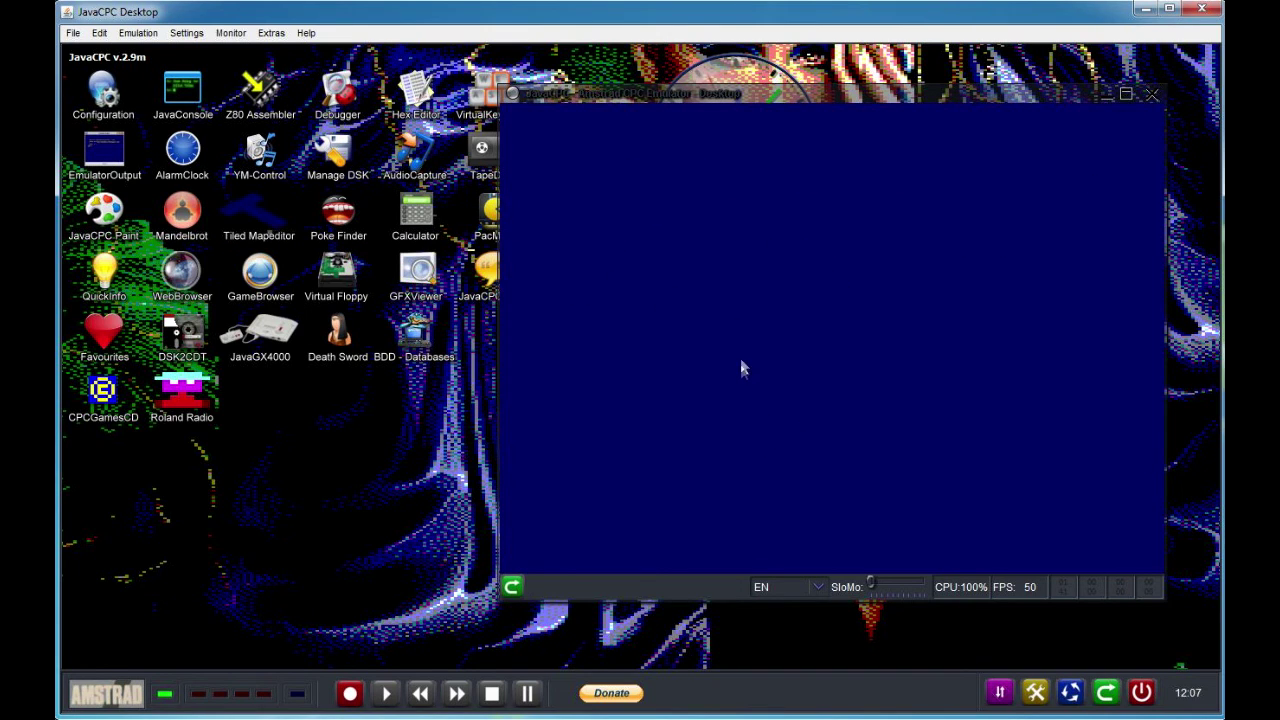
Reset the emulation and shift the emulator window slightly across the desktop.
click(135, 38)
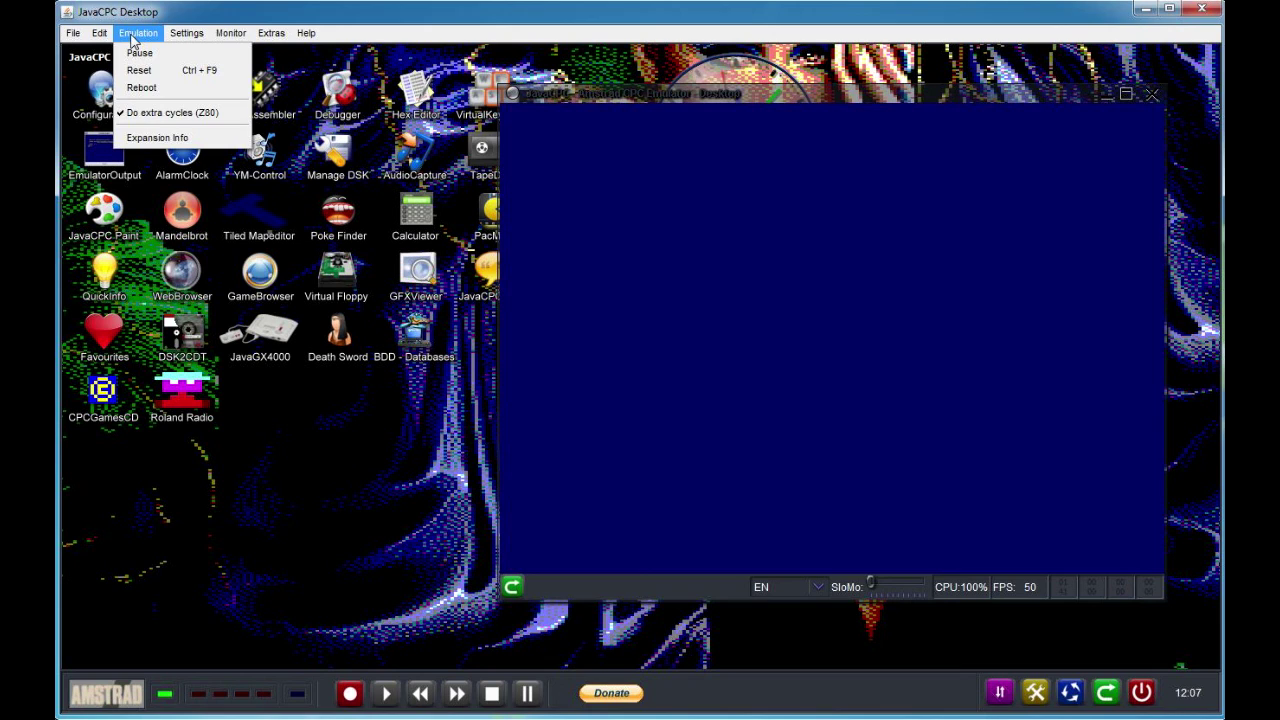
click(140, 70)
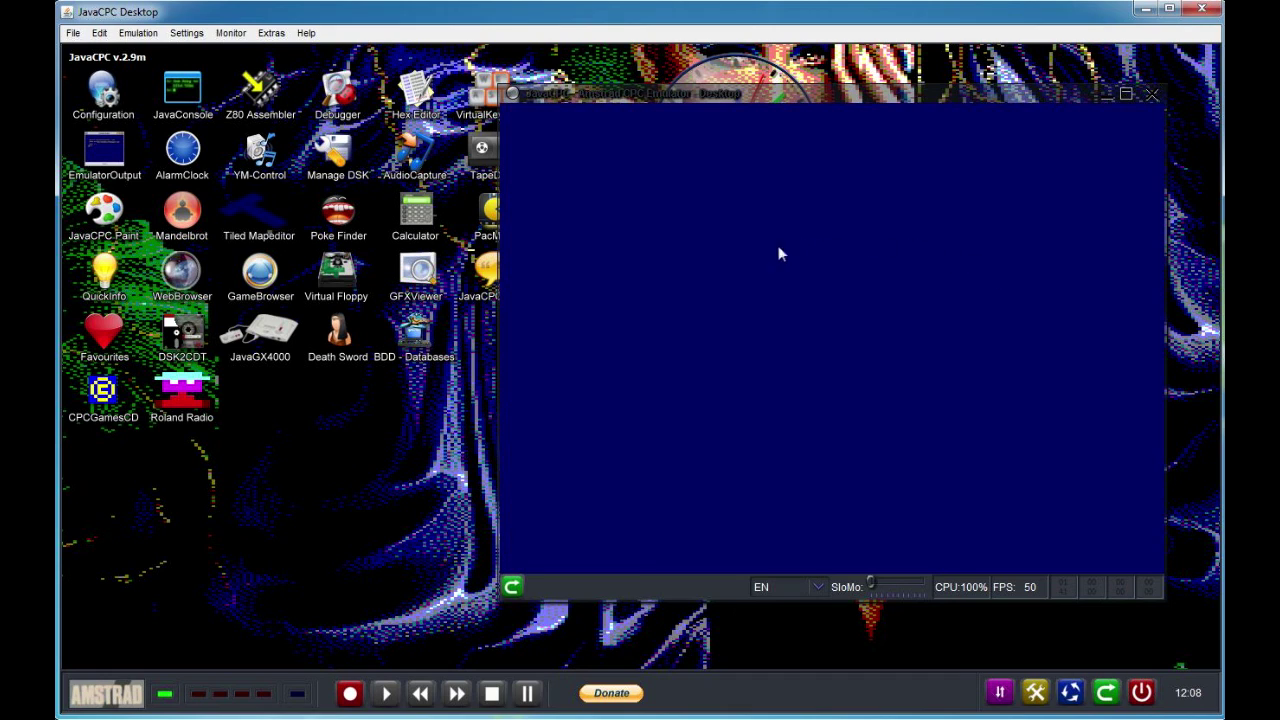
click(810, 325)
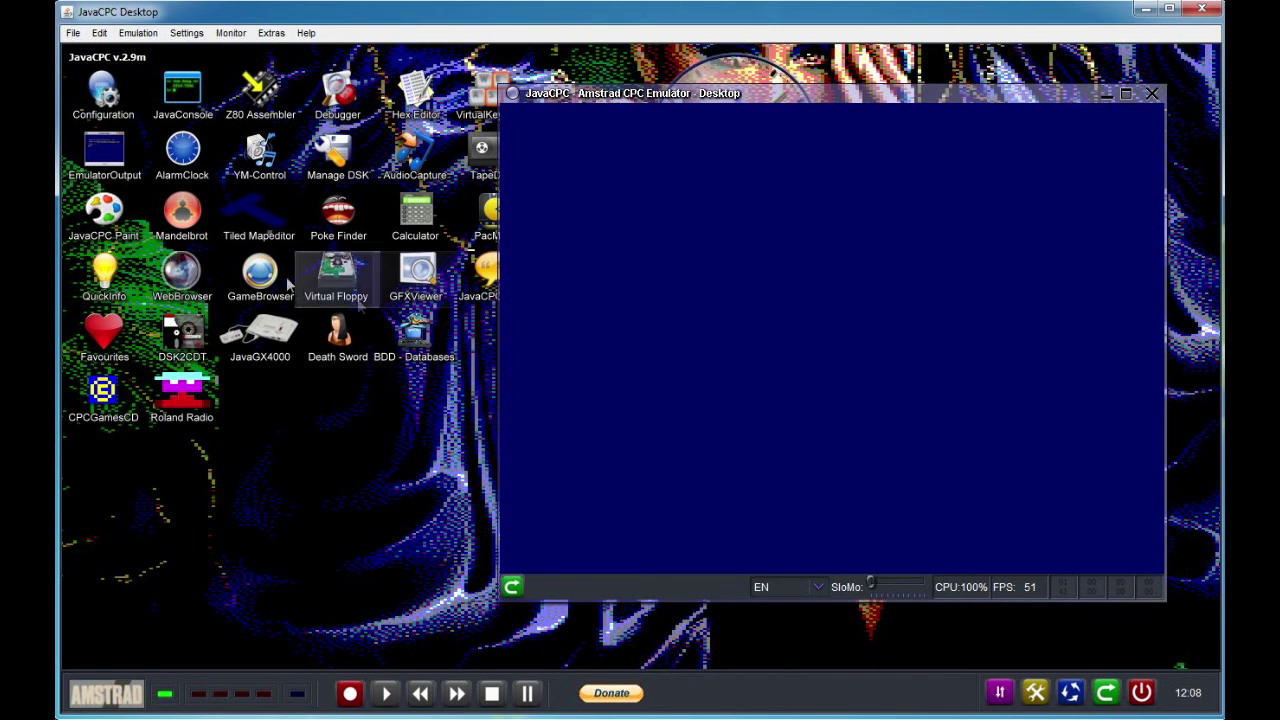
click(780, 334)
mouse_move(981, 92)
mouse_down()
mouse_move(974, 155)
mouse_move(554, 663)
mouse_move(901, 238)
mouse_move(940, 100)
mouse_move(960, 92)
mouse_up()
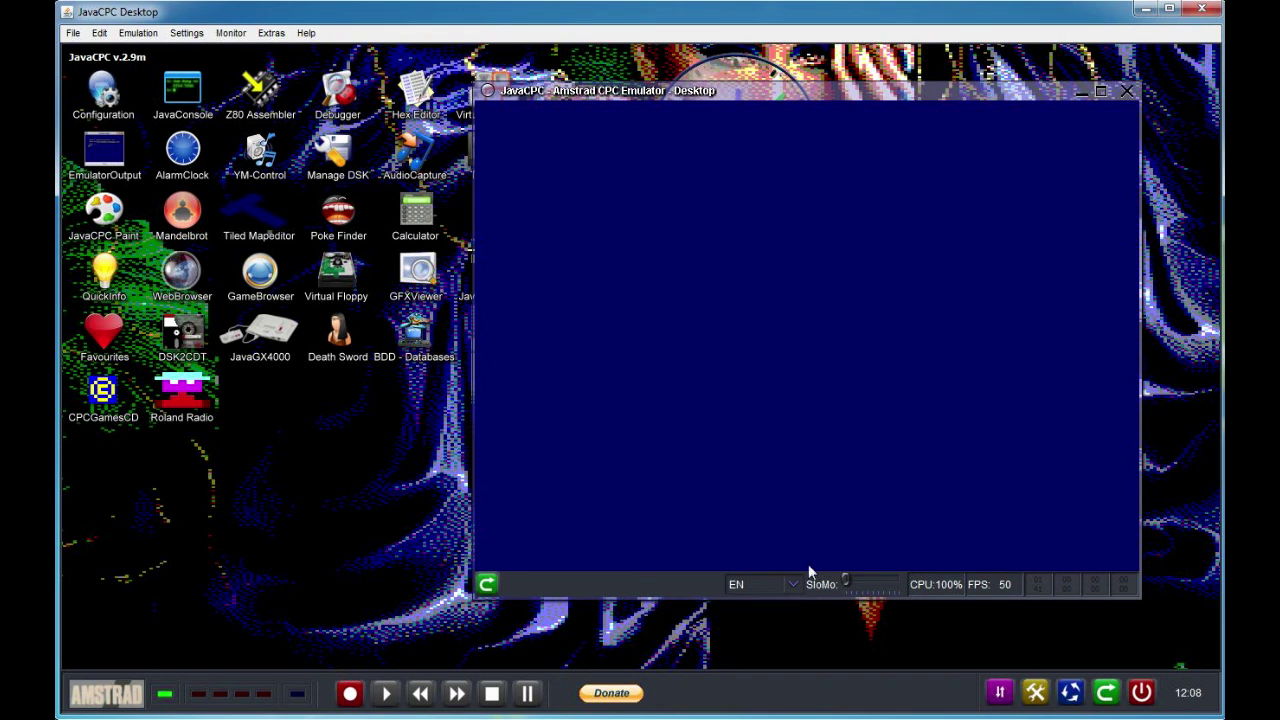
Reopen the ROM options and set the lower ROM back to OS6128.ROM.
click(122, 34)
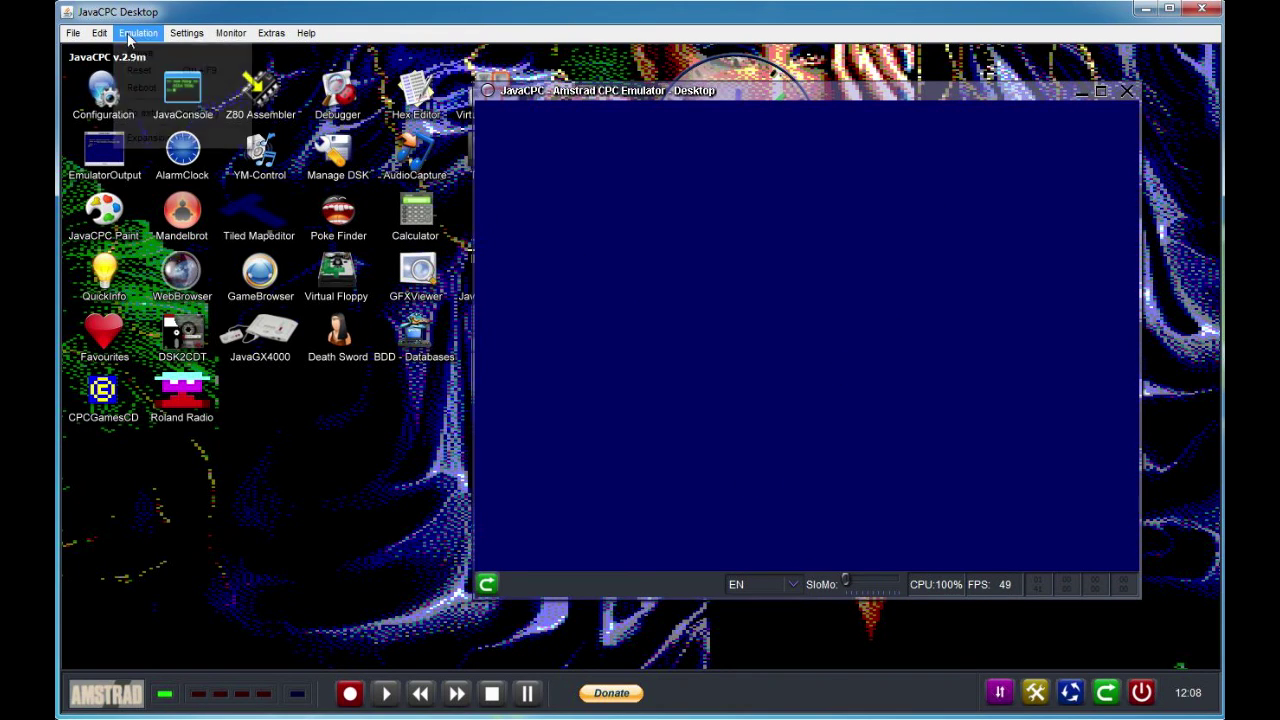
mouse_move(192, 38)
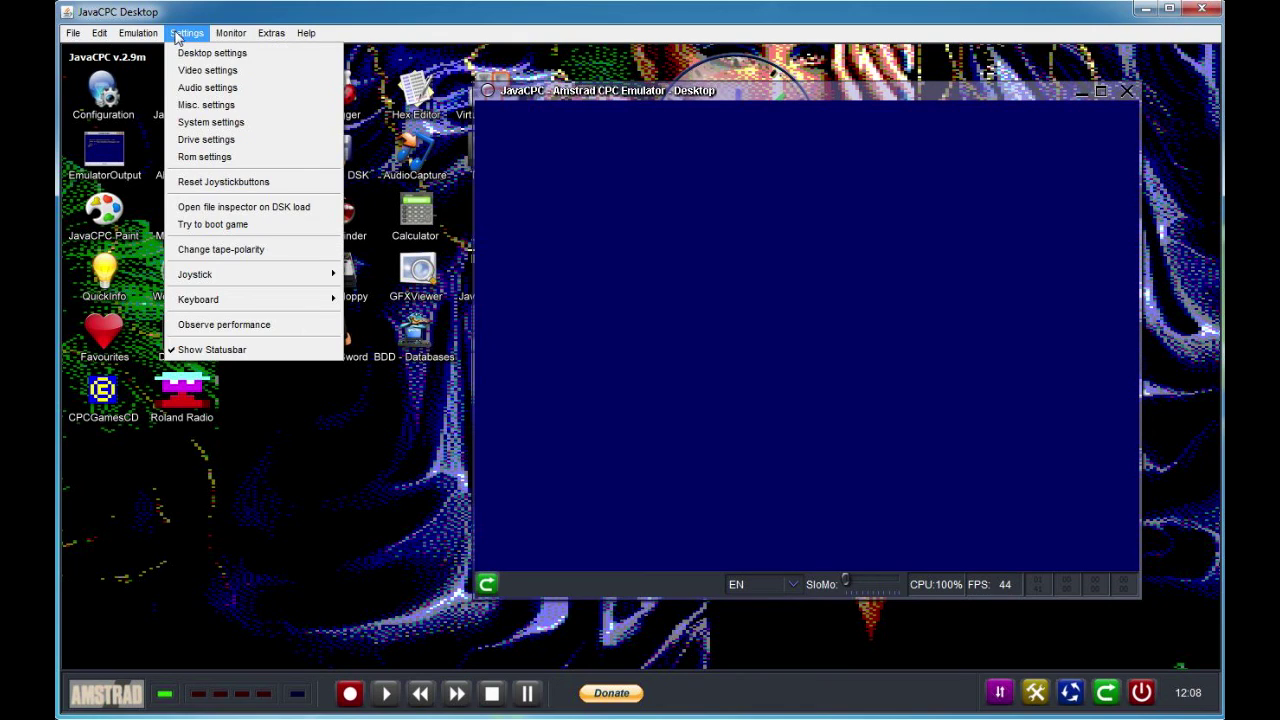
click(253, 64)
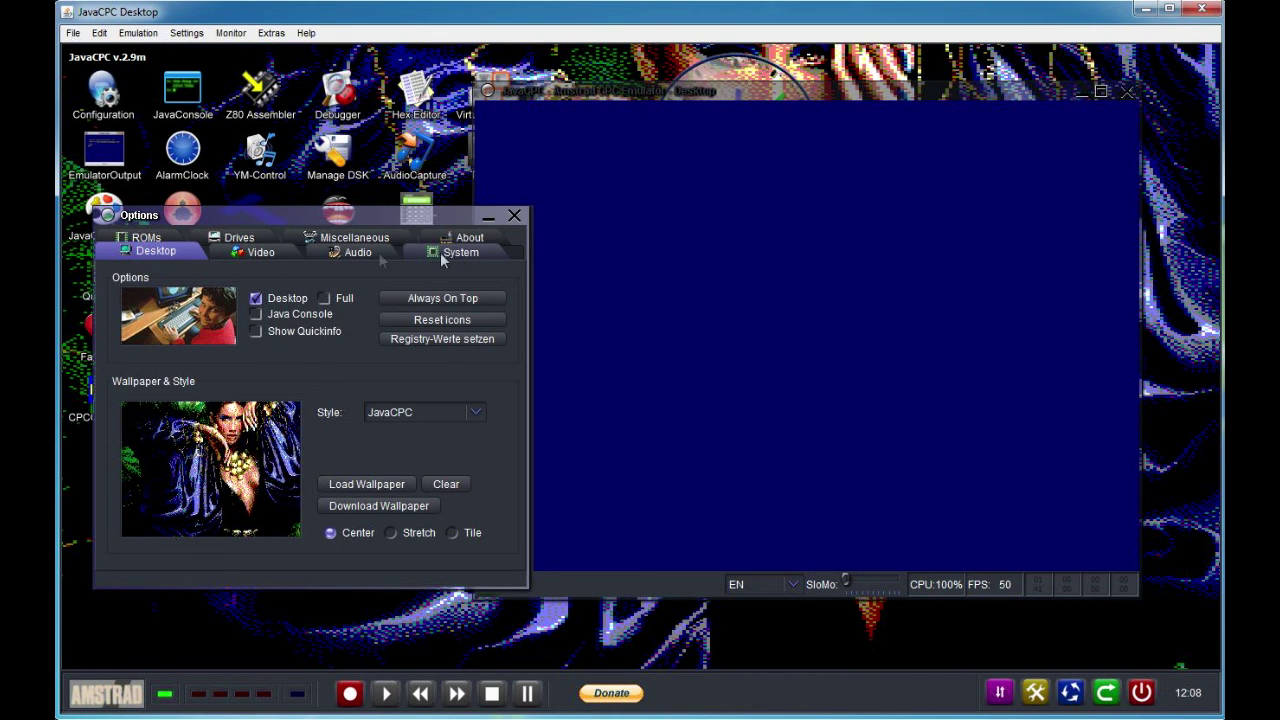
click(170, 240)
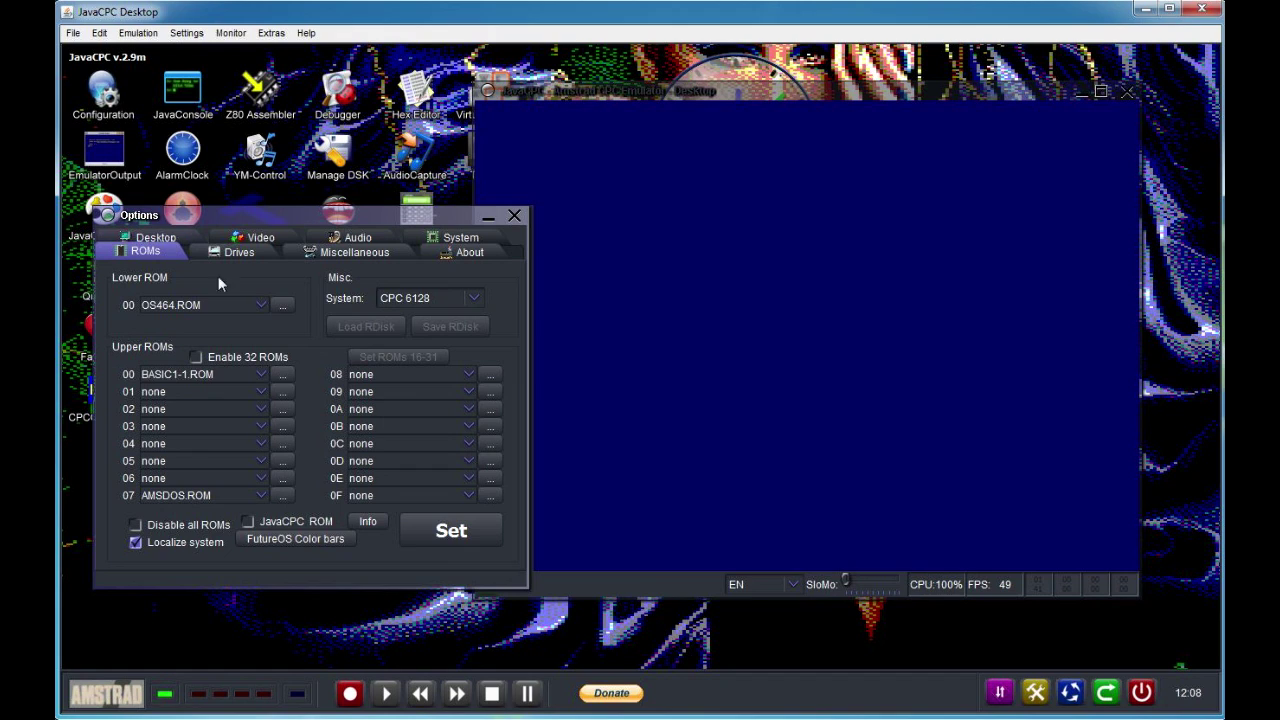
click(263, 305)
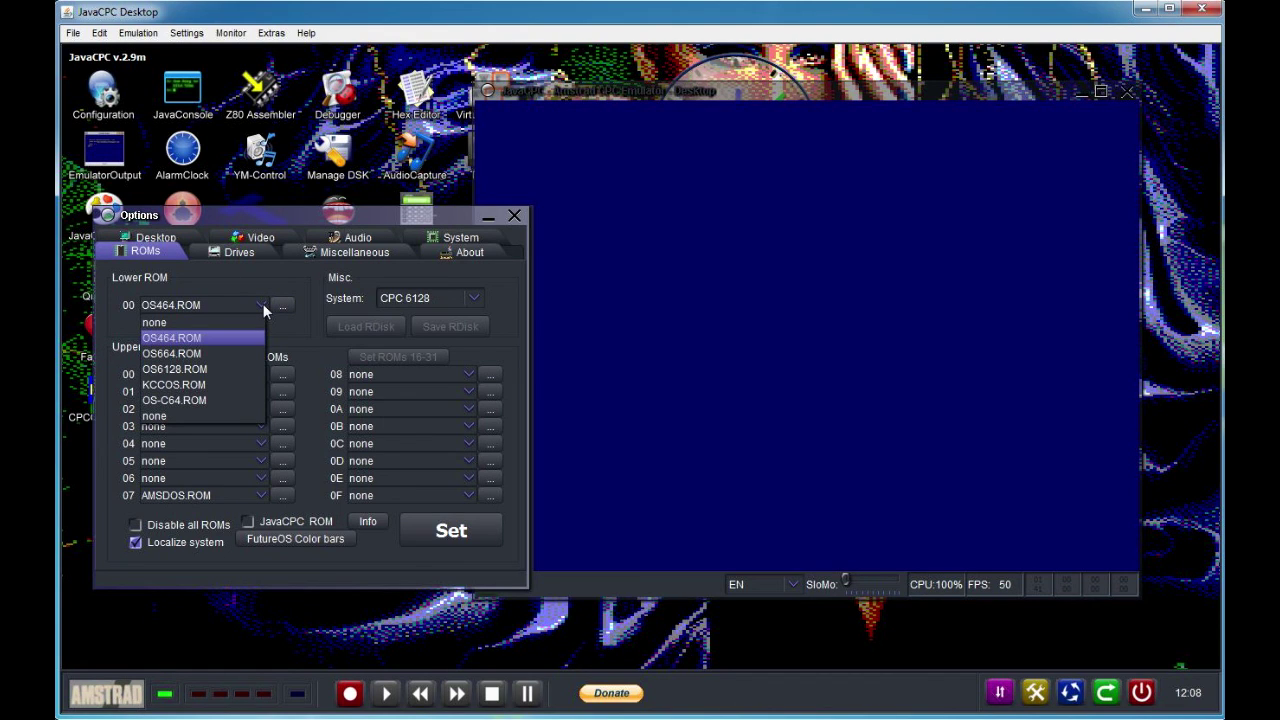
click(251, 373)
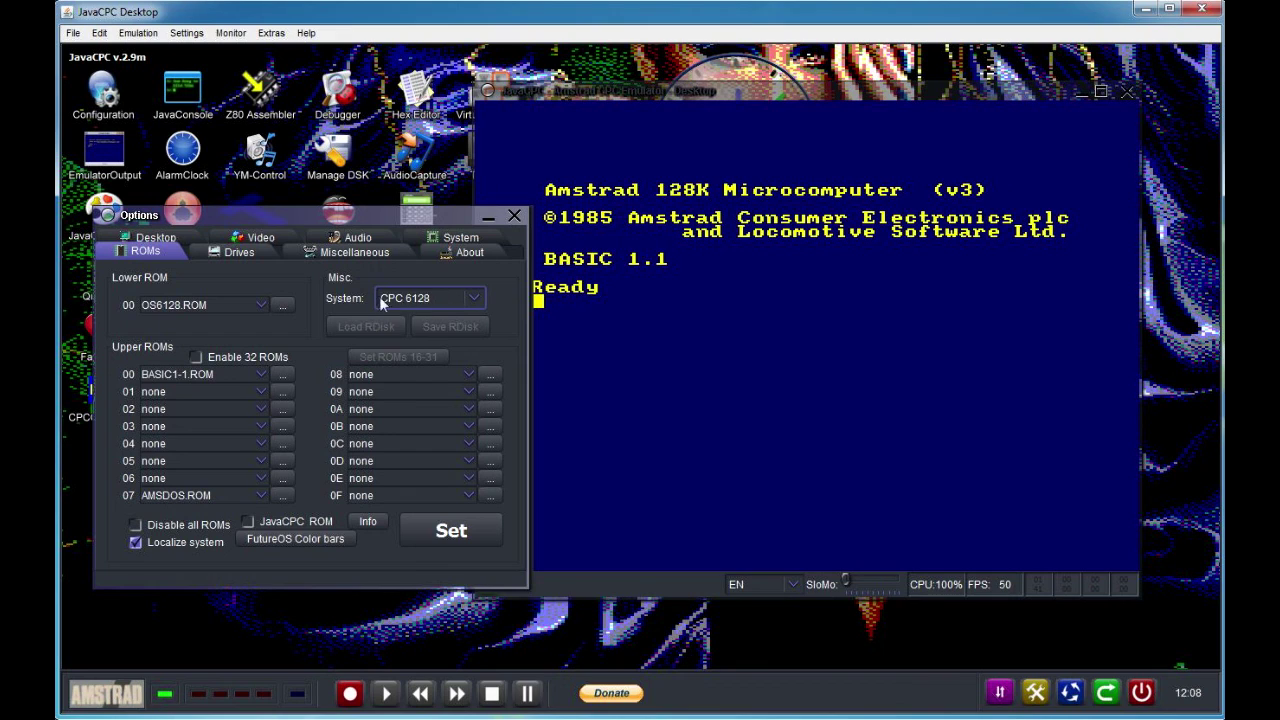
Choose CPC 464 as the emulated system, apply it, close the options, and return focus to the emulator screen.
click(476, 299)
drag(485, 388, 485, 352)
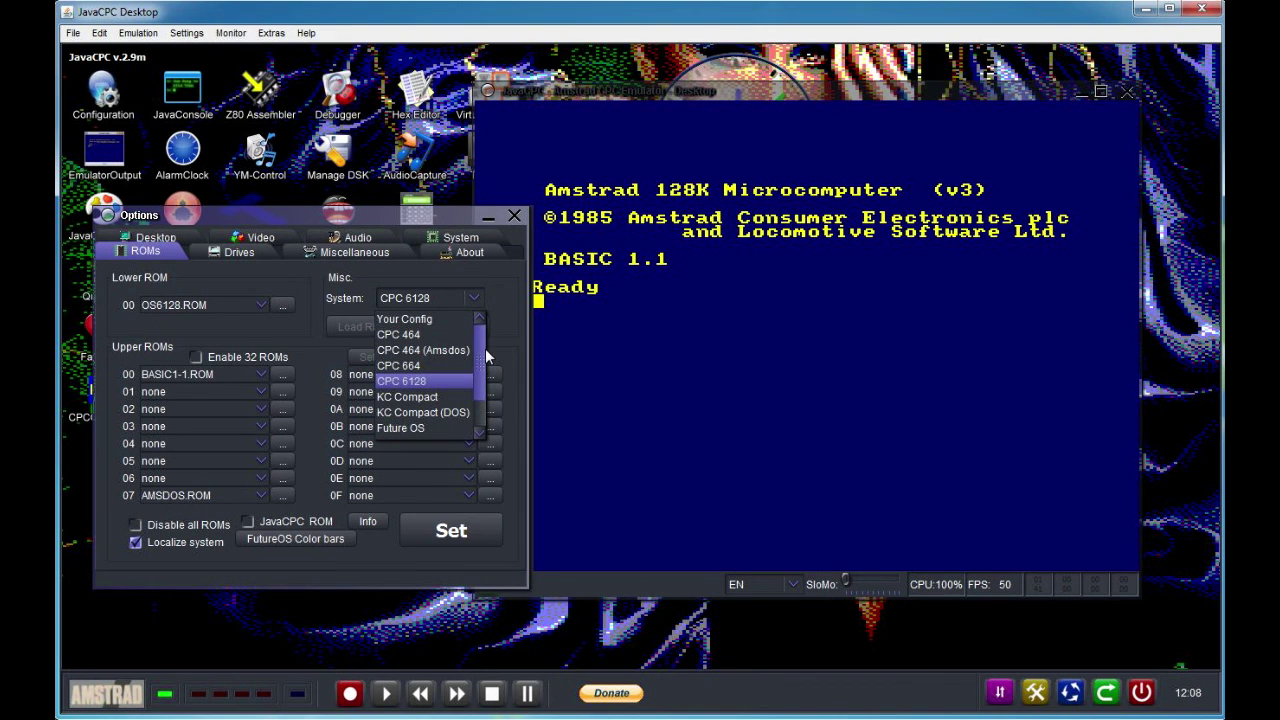
click(445, 331)
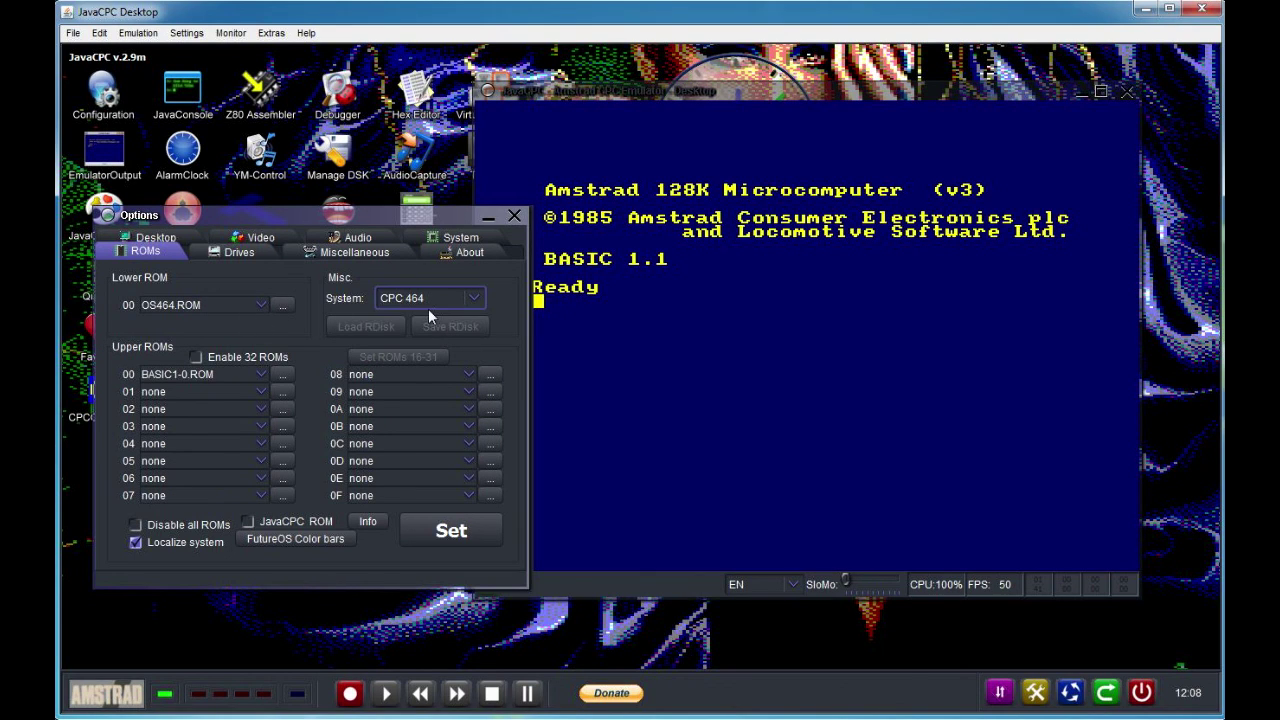
click(478, 530)
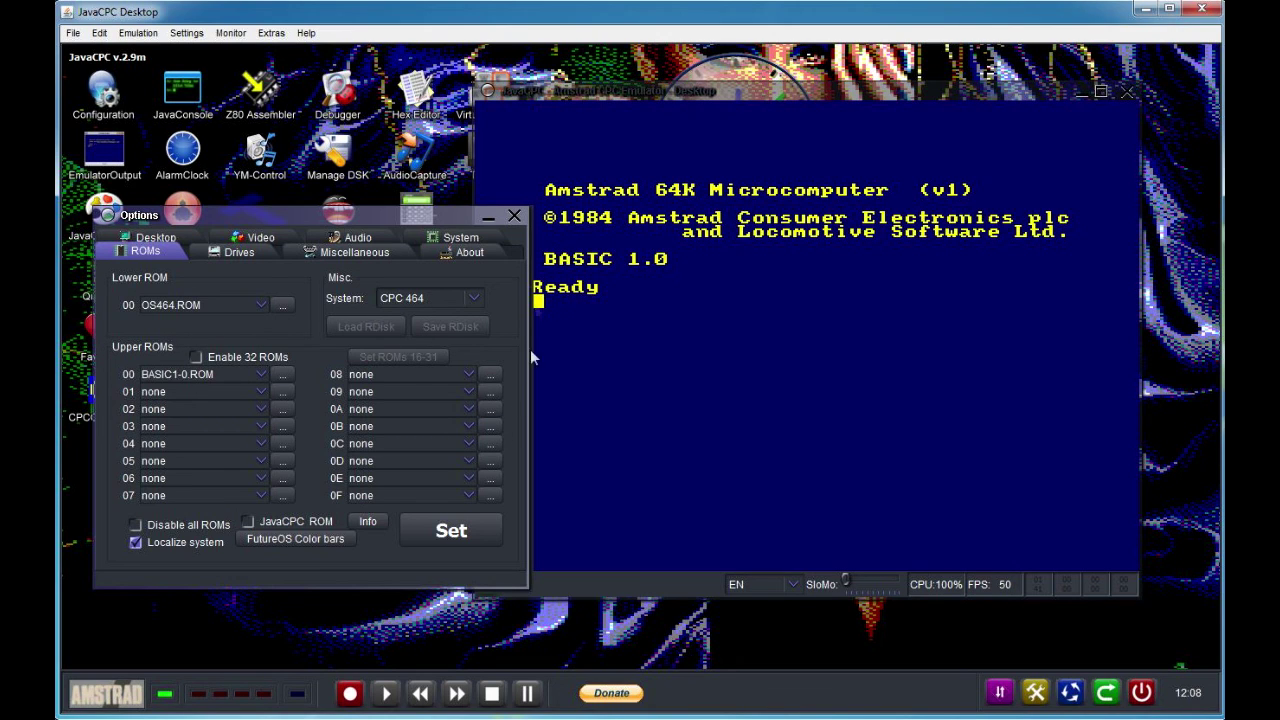
click(514, 217)
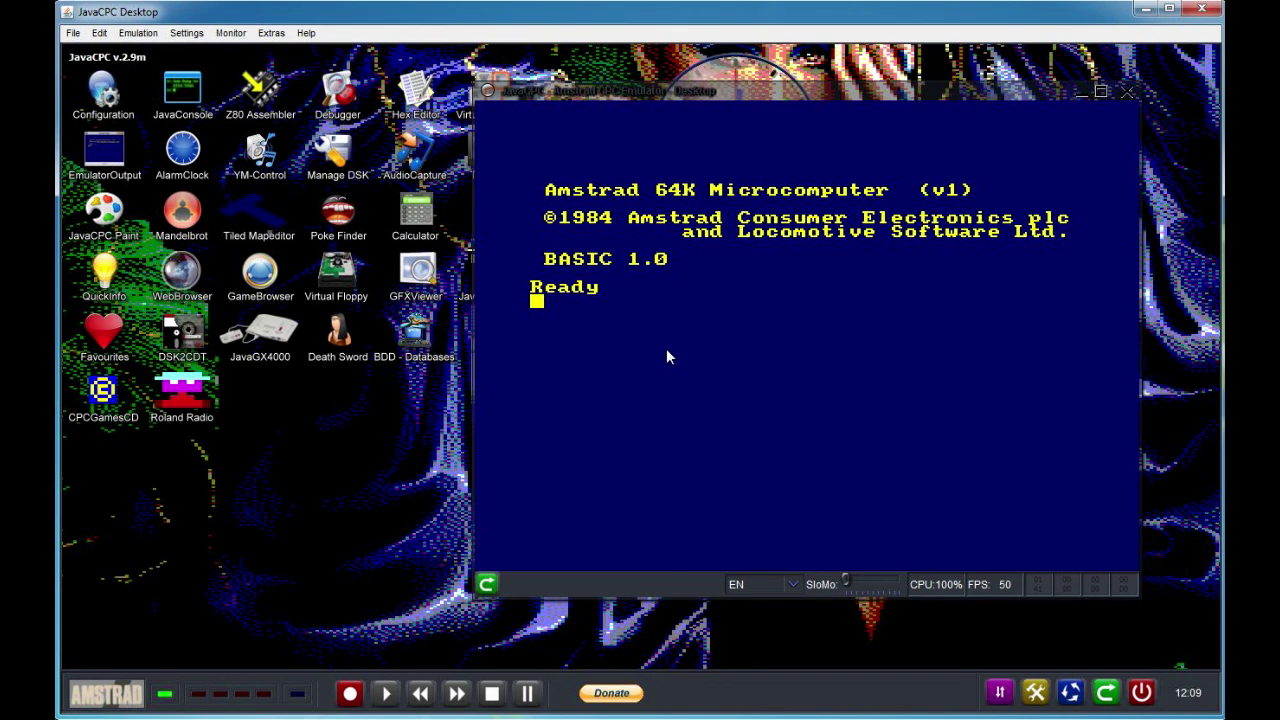
click(667, 350)
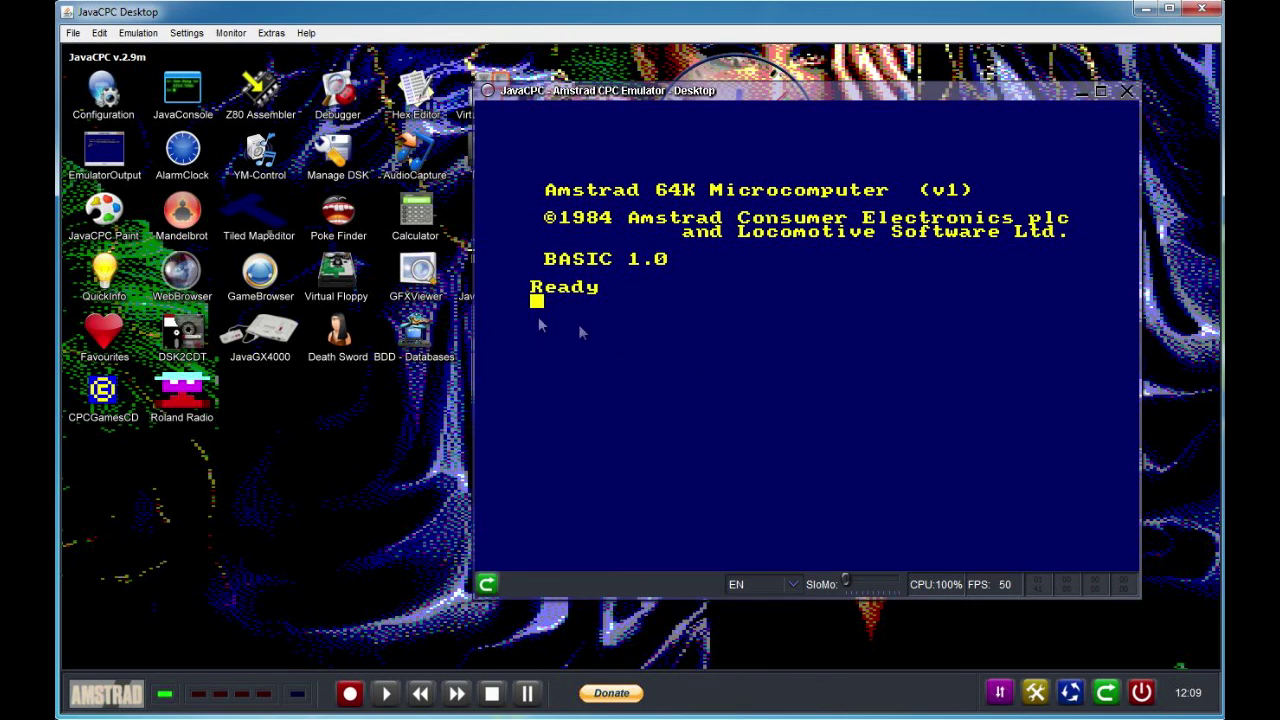
View the video settings with the monitor types and display sizes, and close the options.
click(180, 36)
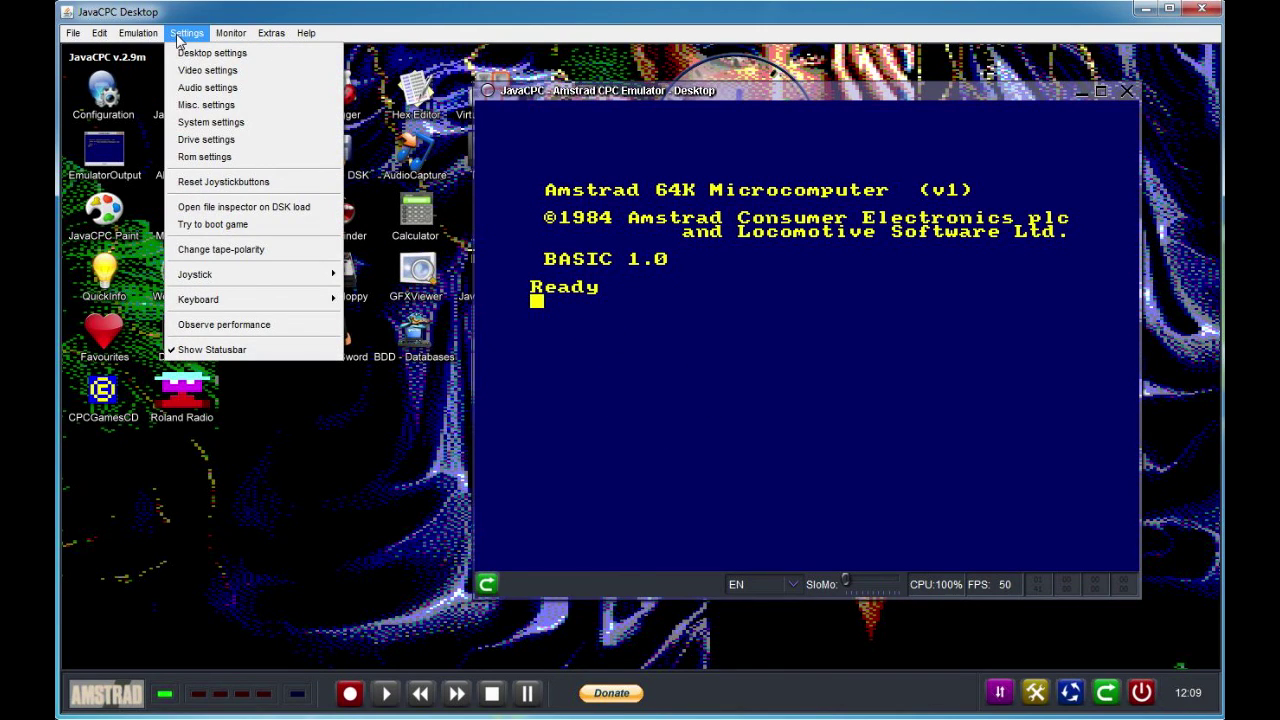
mouse_move(150, 40)
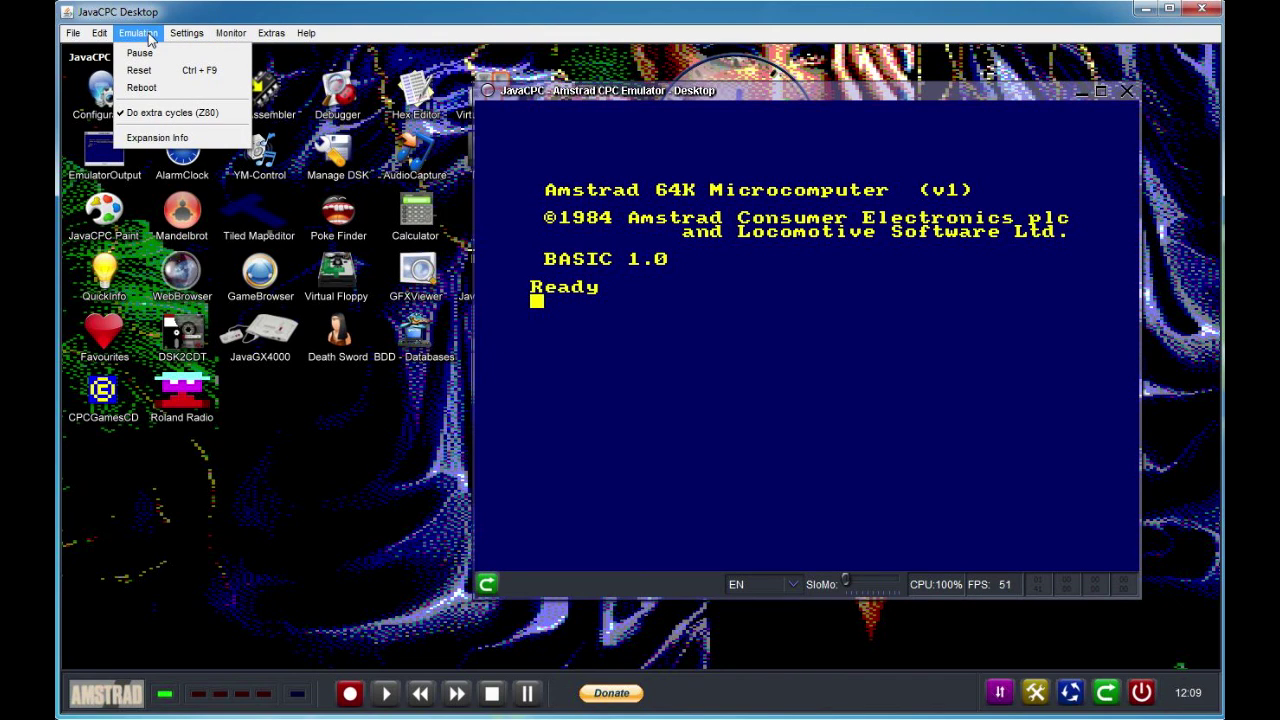
mouse_move(190, 40)
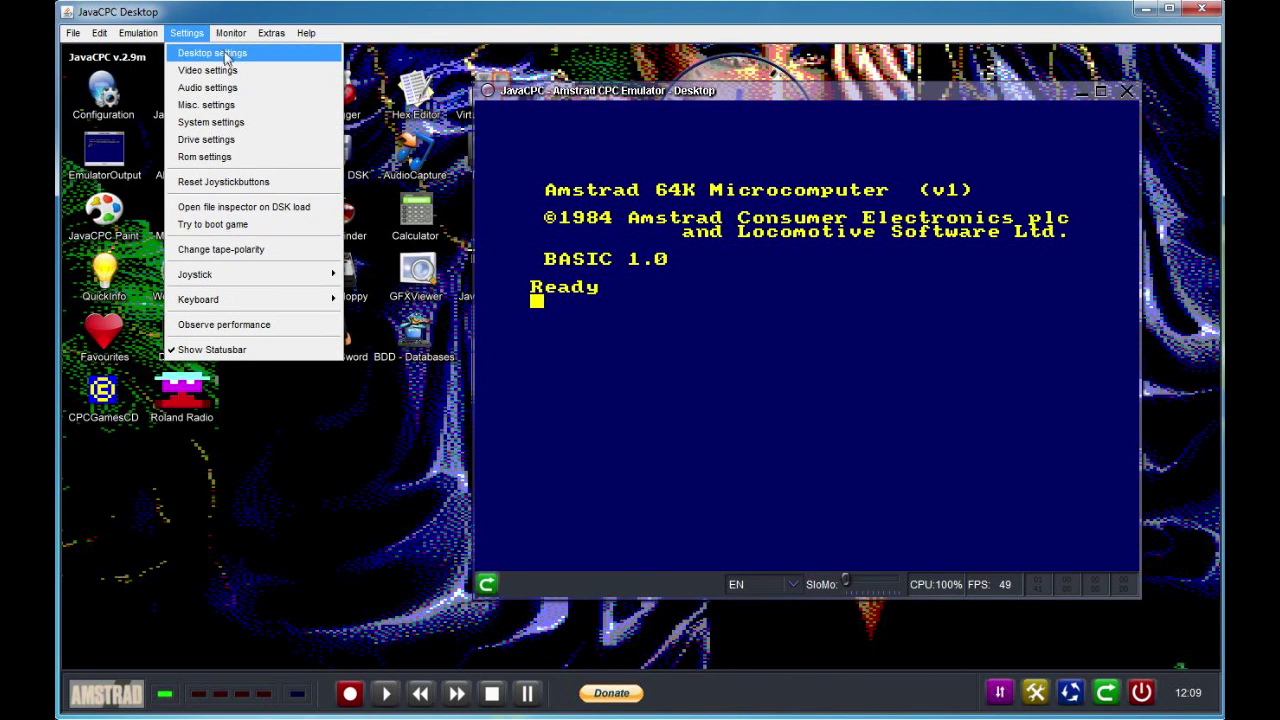
click(248, 73)
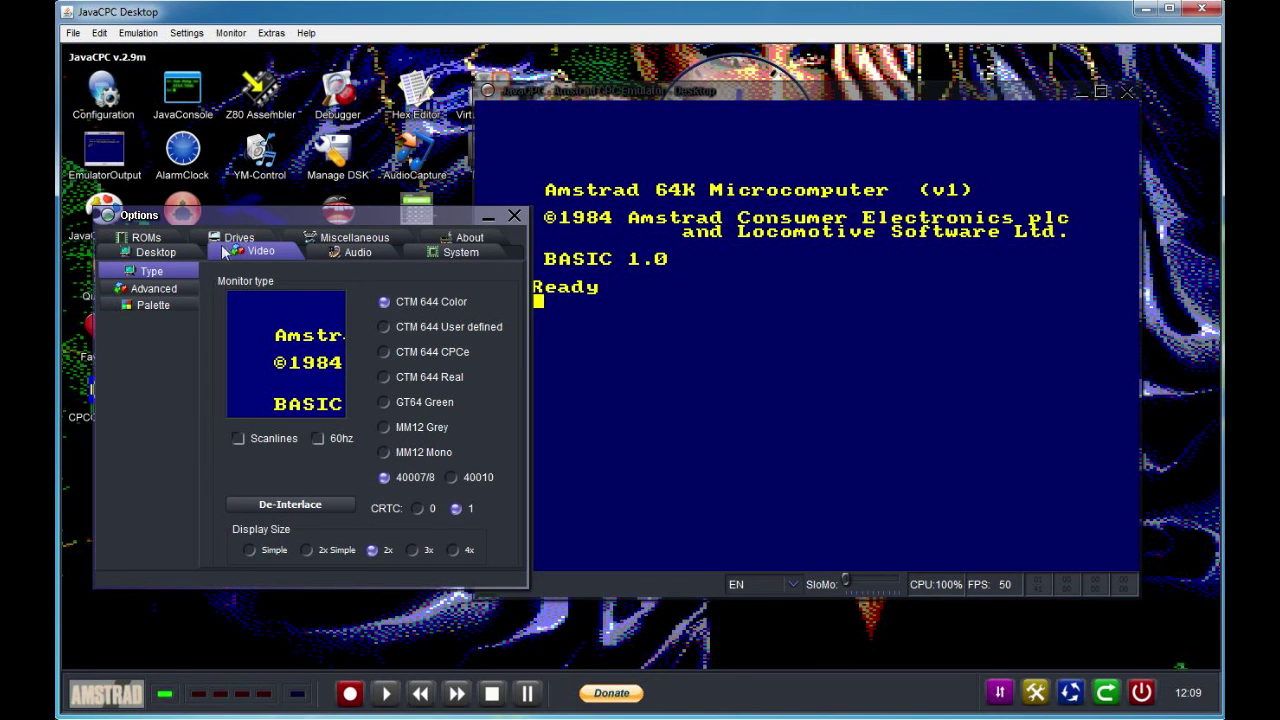
click(514, 216)
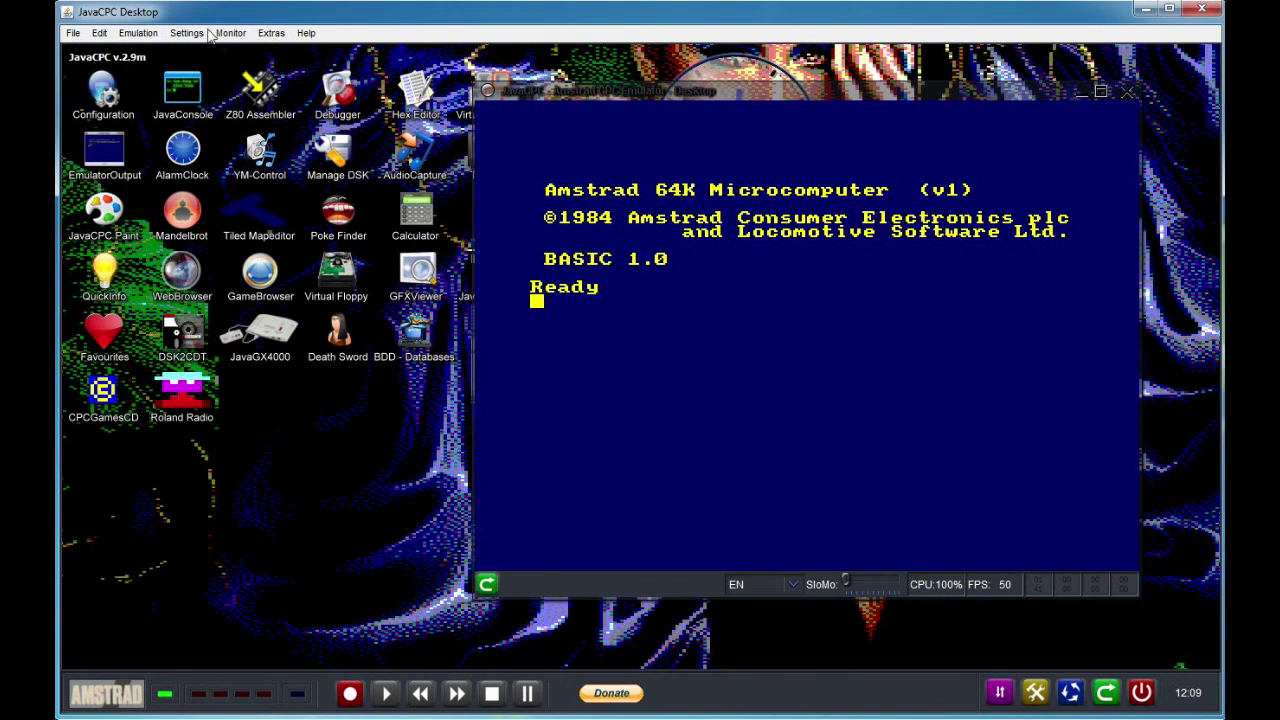
Examine the emulator's joystick and keyboard setting choices.
click(190, 34)
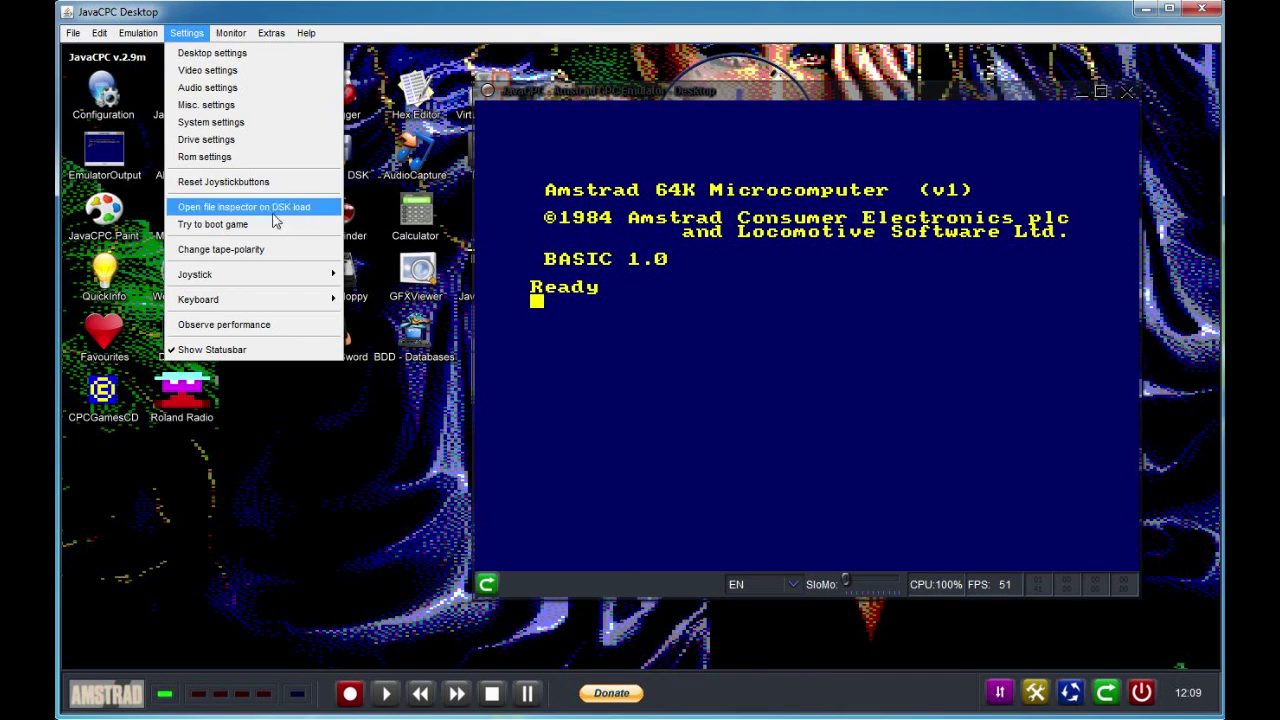
mouse_move(282, 281)
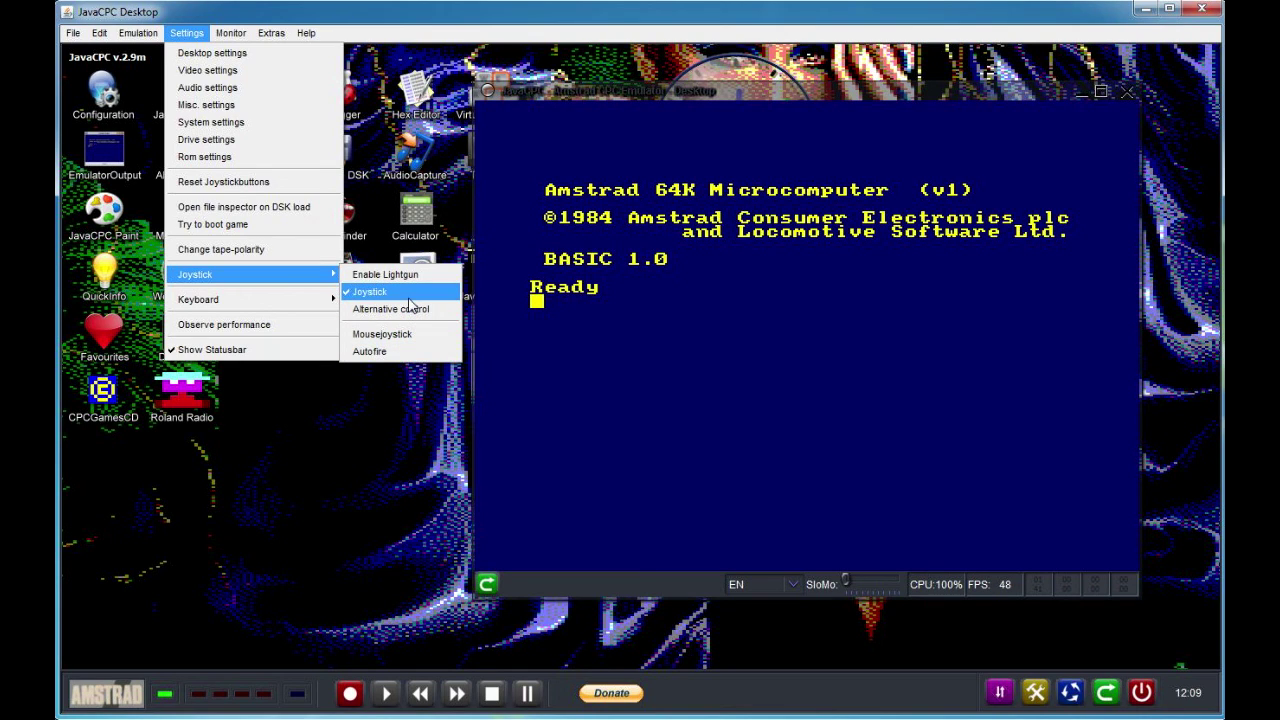
mouse_move(309, 300)
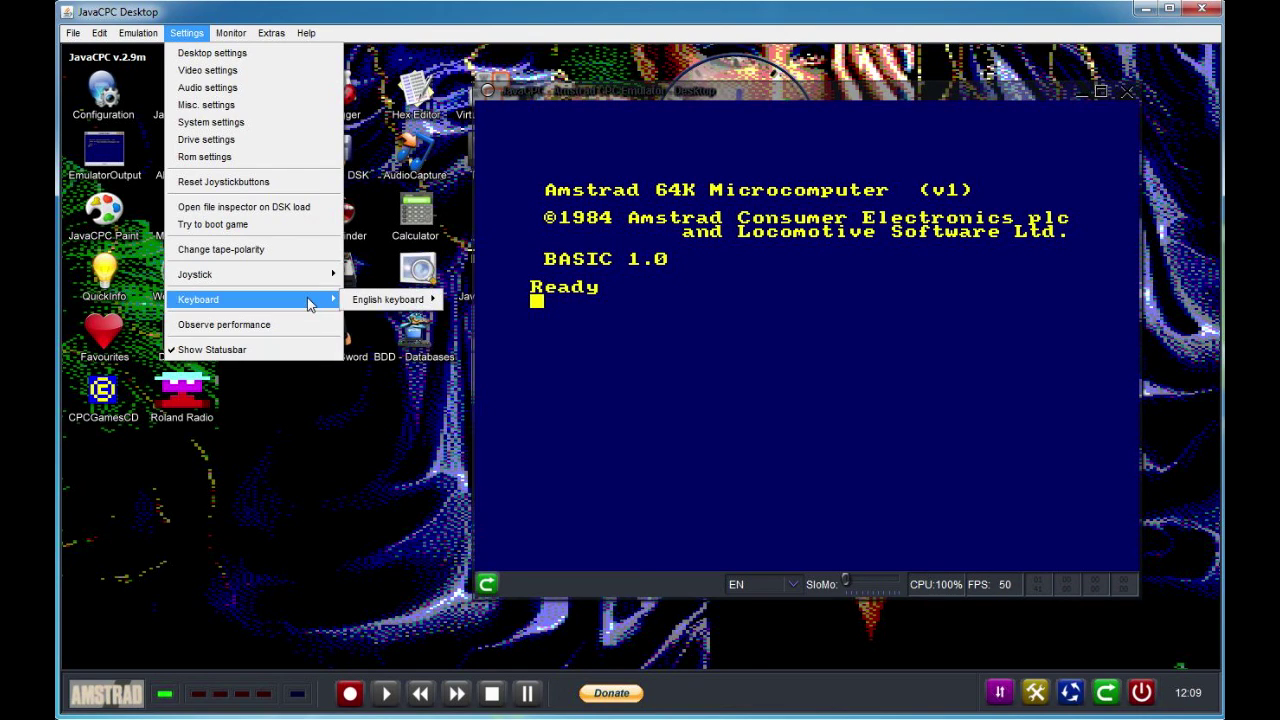
Open the virtual CPC keyboard to view its layout, and close it.
click(74, 33)
click(76, 36)
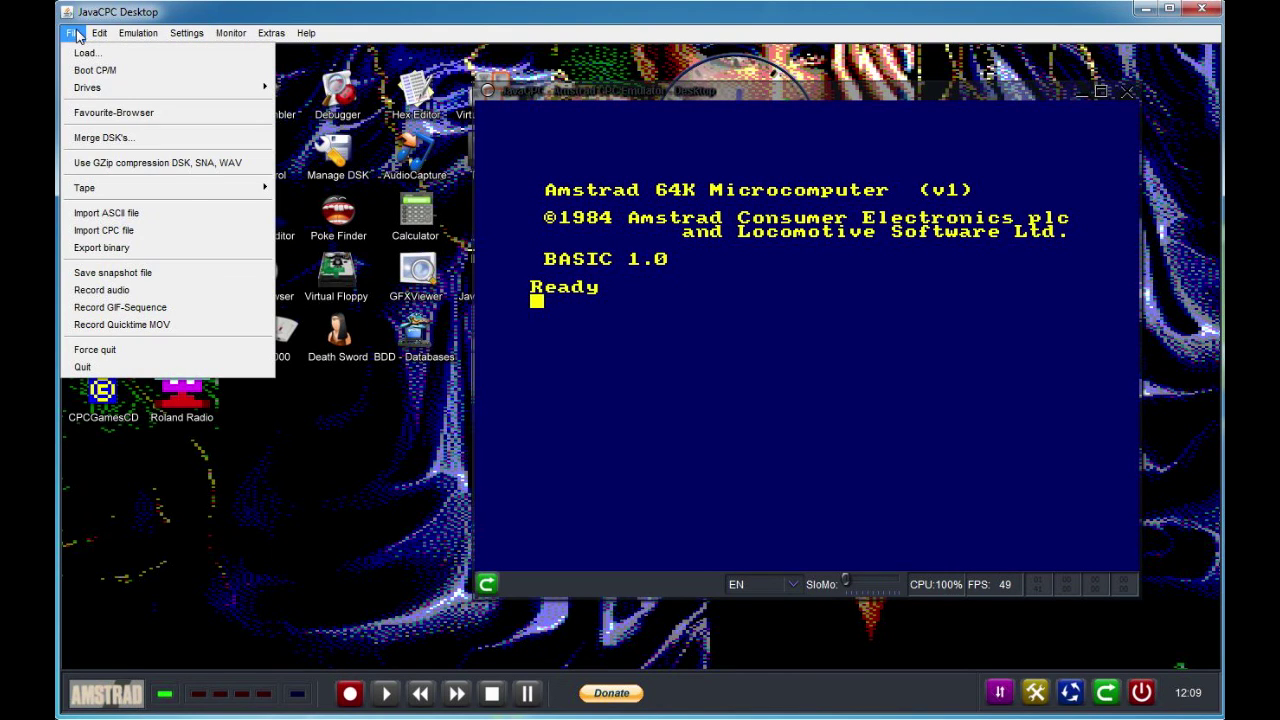
mouse_move(100, 36)
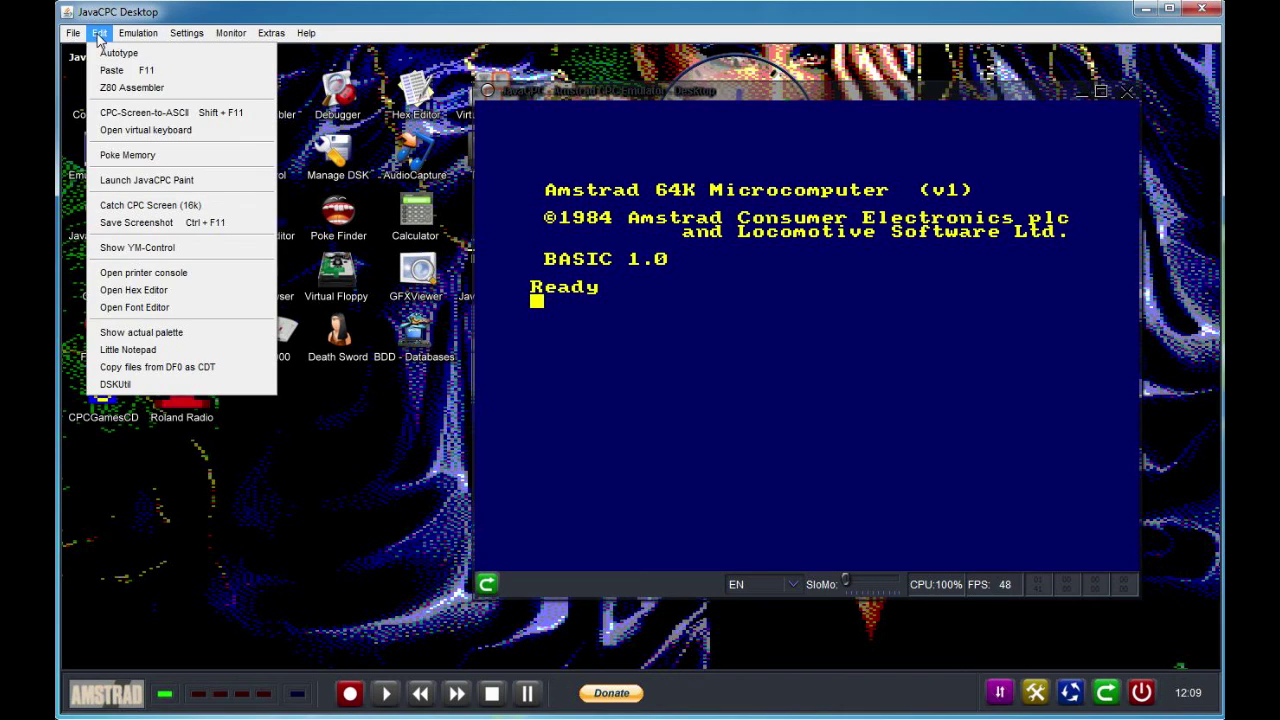
click(188, 130)
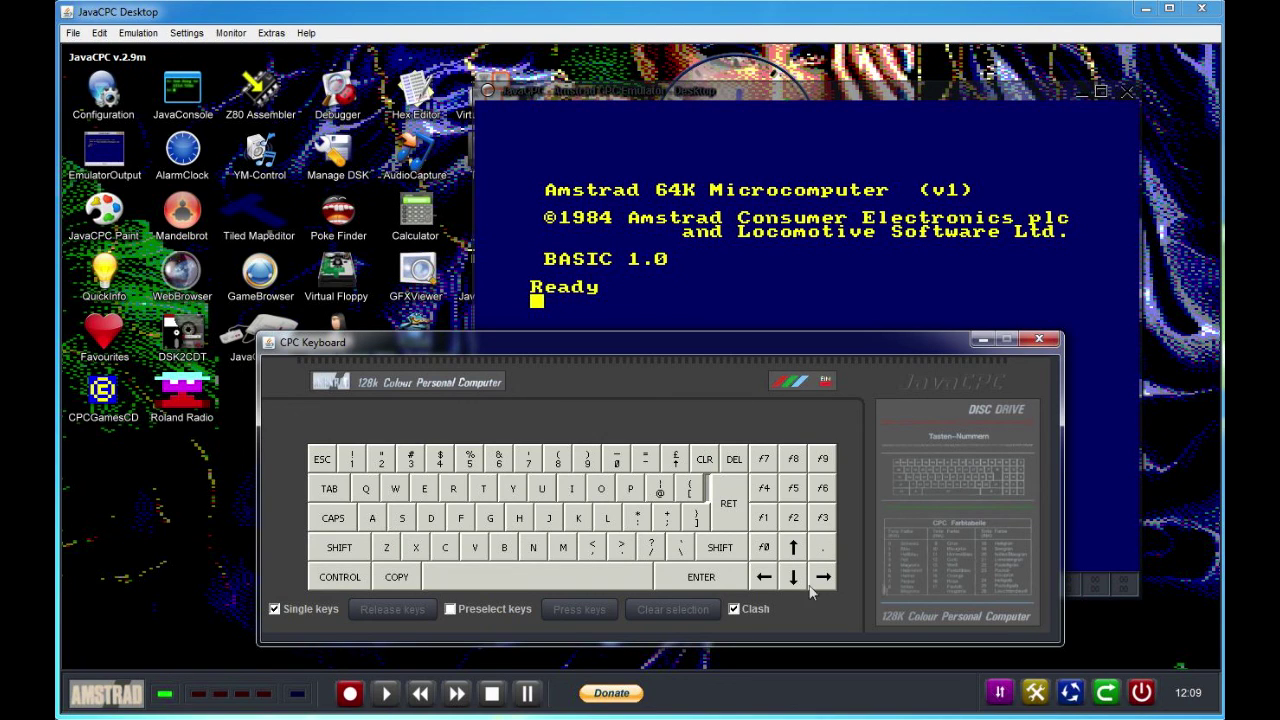
click(1039, 339)
Choose the performance observation setting, and view the monitor's fullscreen and display proportion options.
click(195, 35)
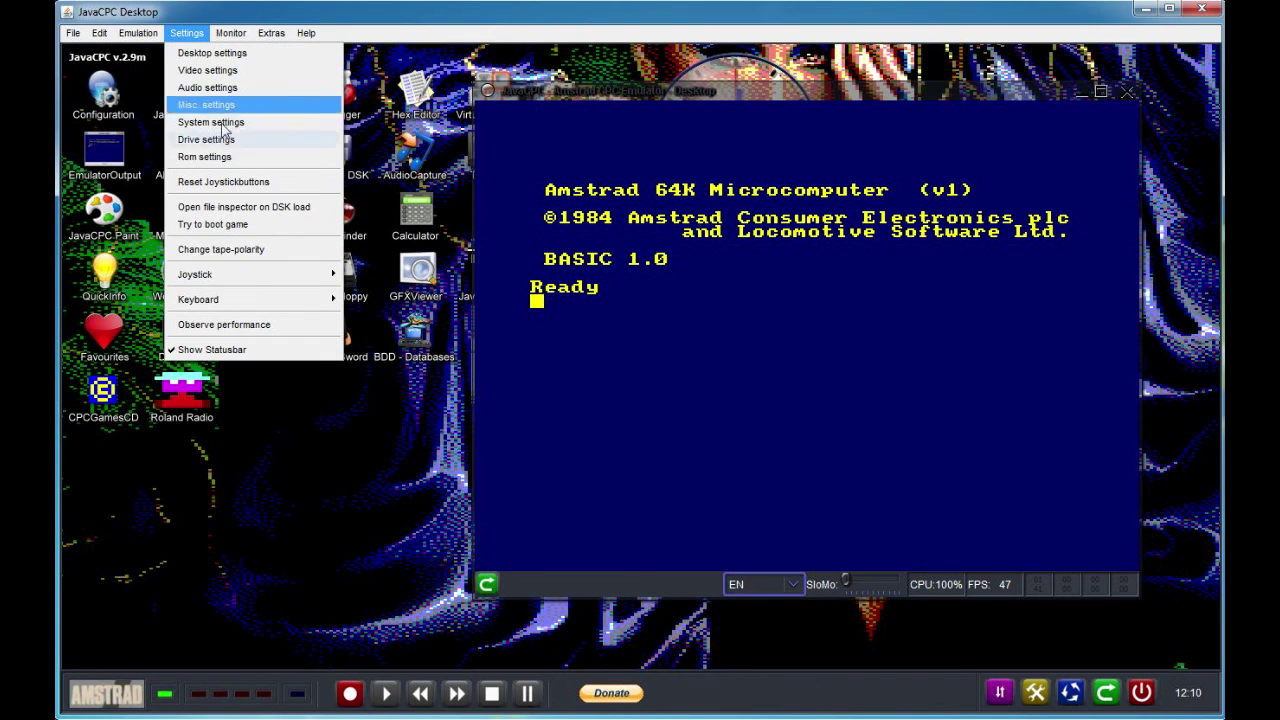
click(279, 328)
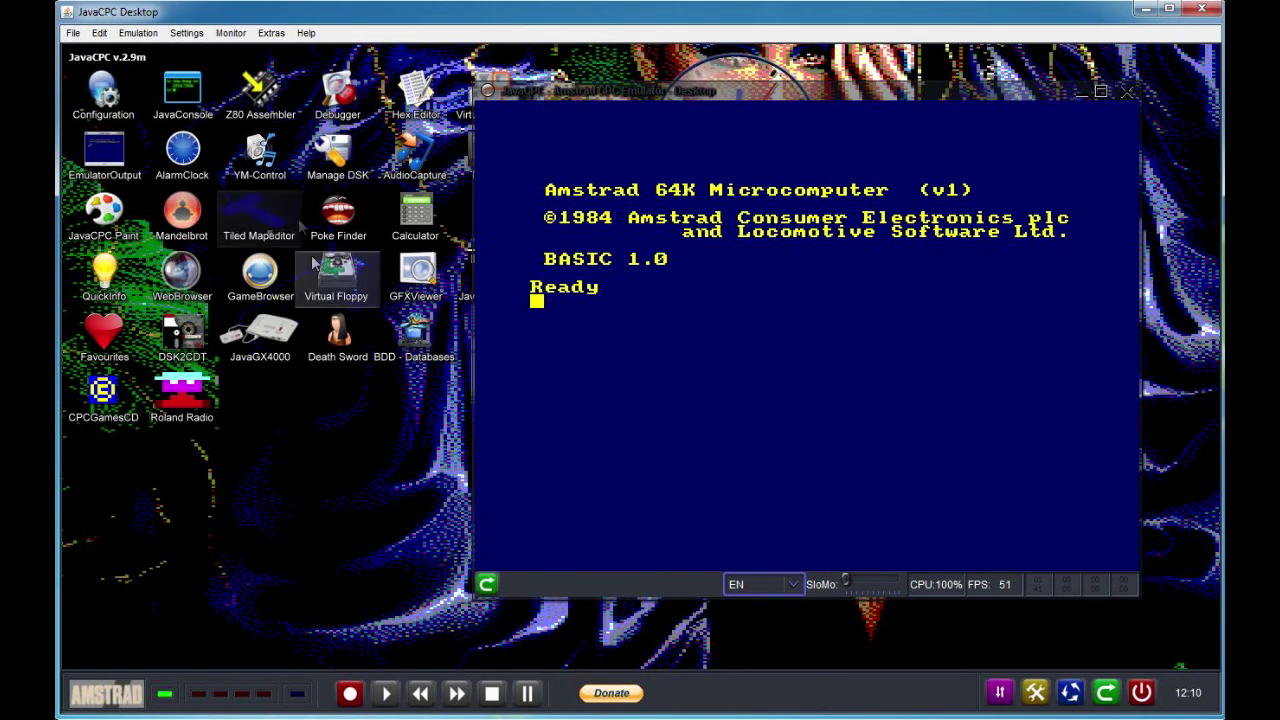
click(186, 33)
mouse_move(223, 40)
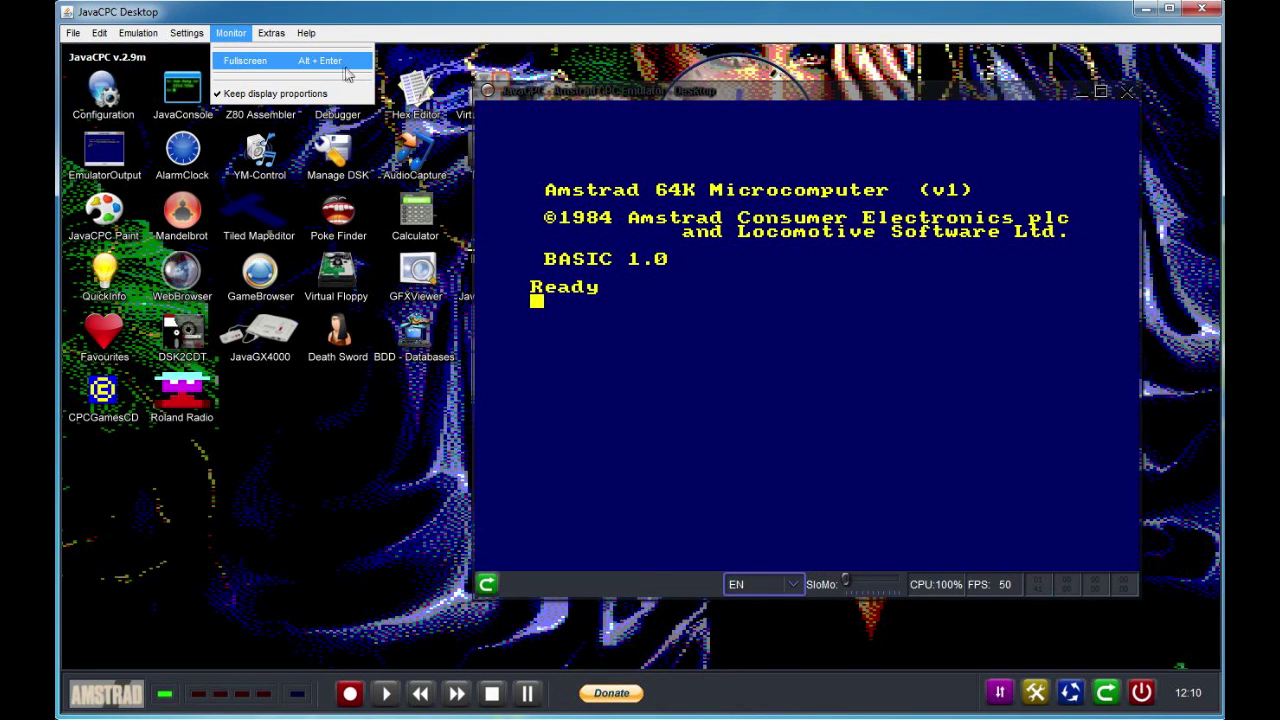
Launch the bundled DeathSword game to show its demo, and reset the emulation.
mouse_move(262, 31)
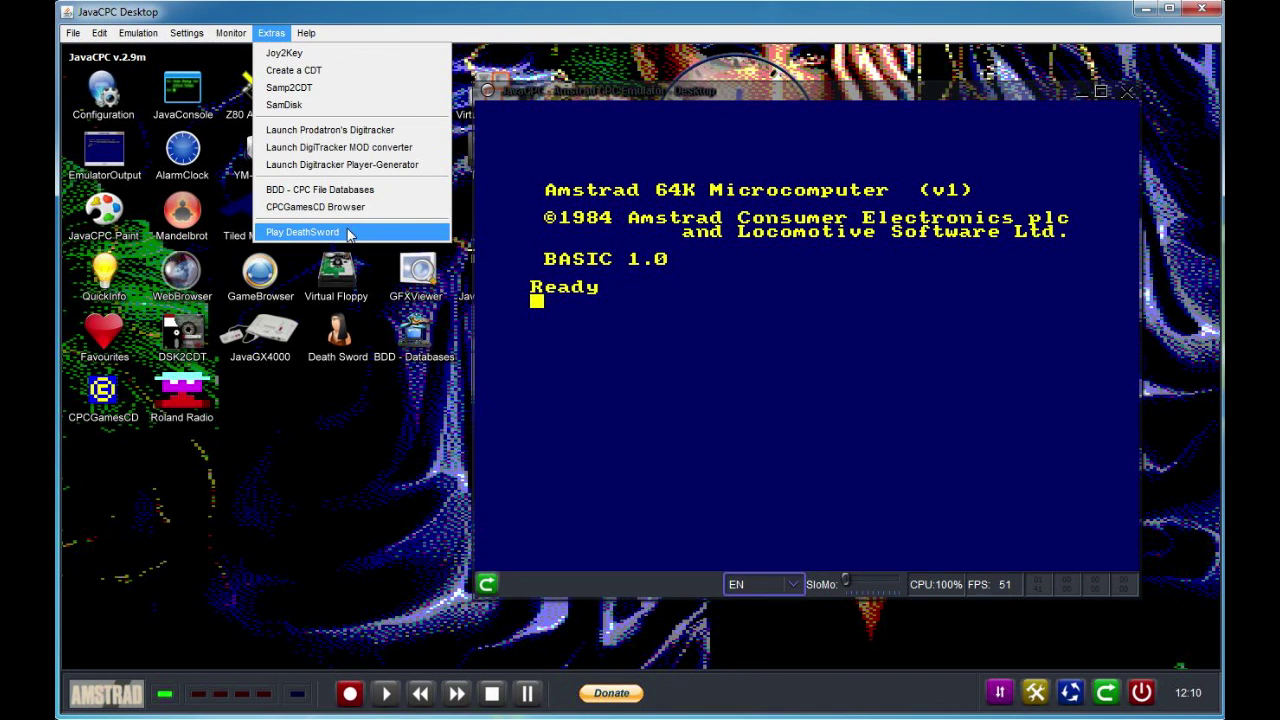
click(302, 232)
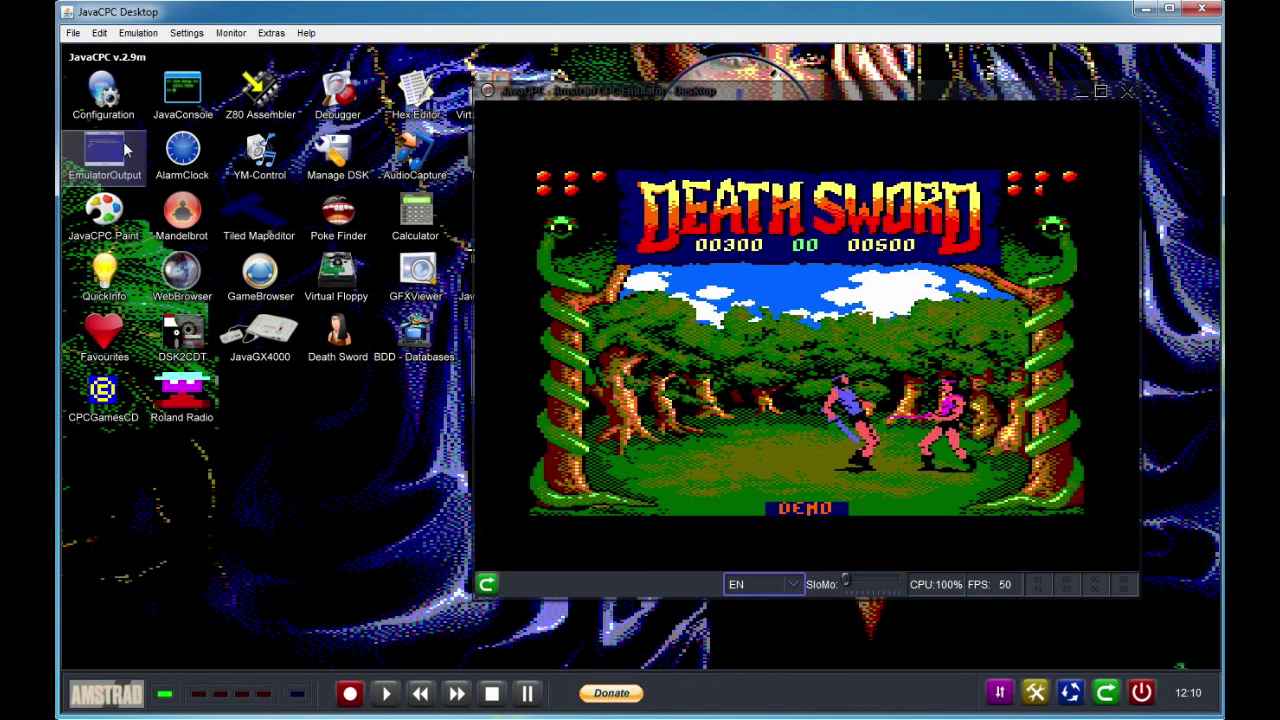
click(138, 33)
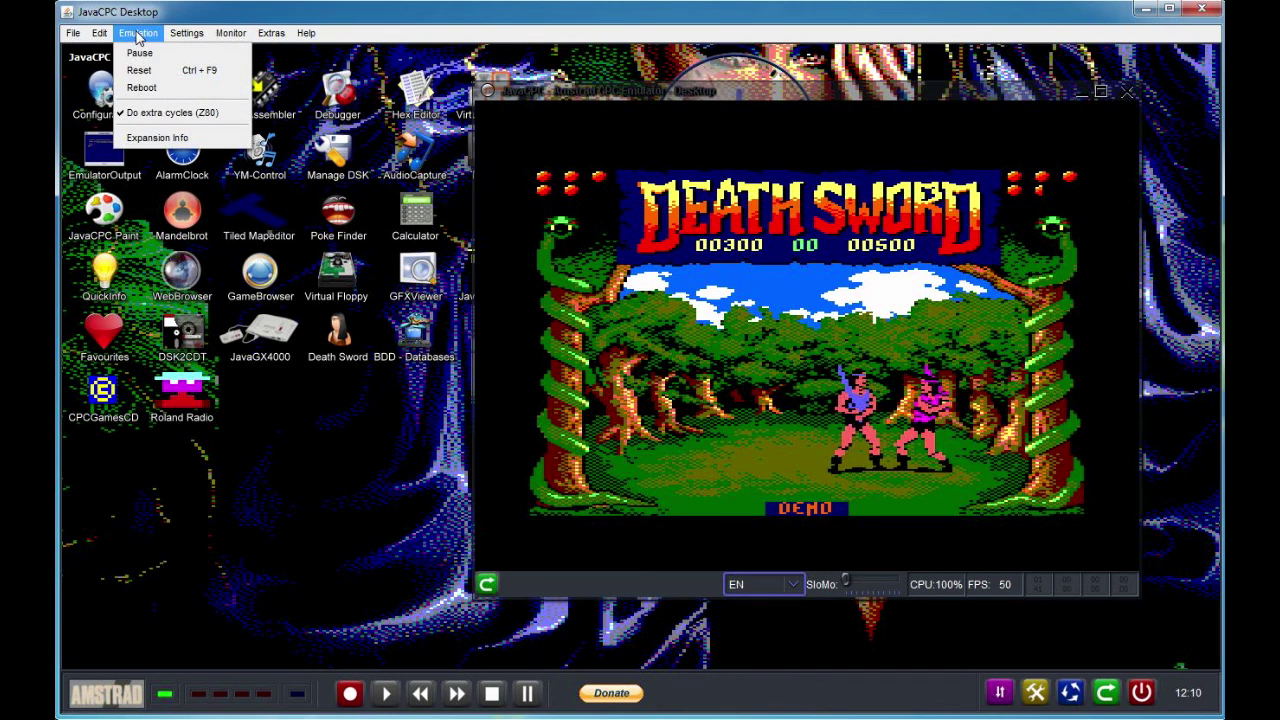
click(175, 70)
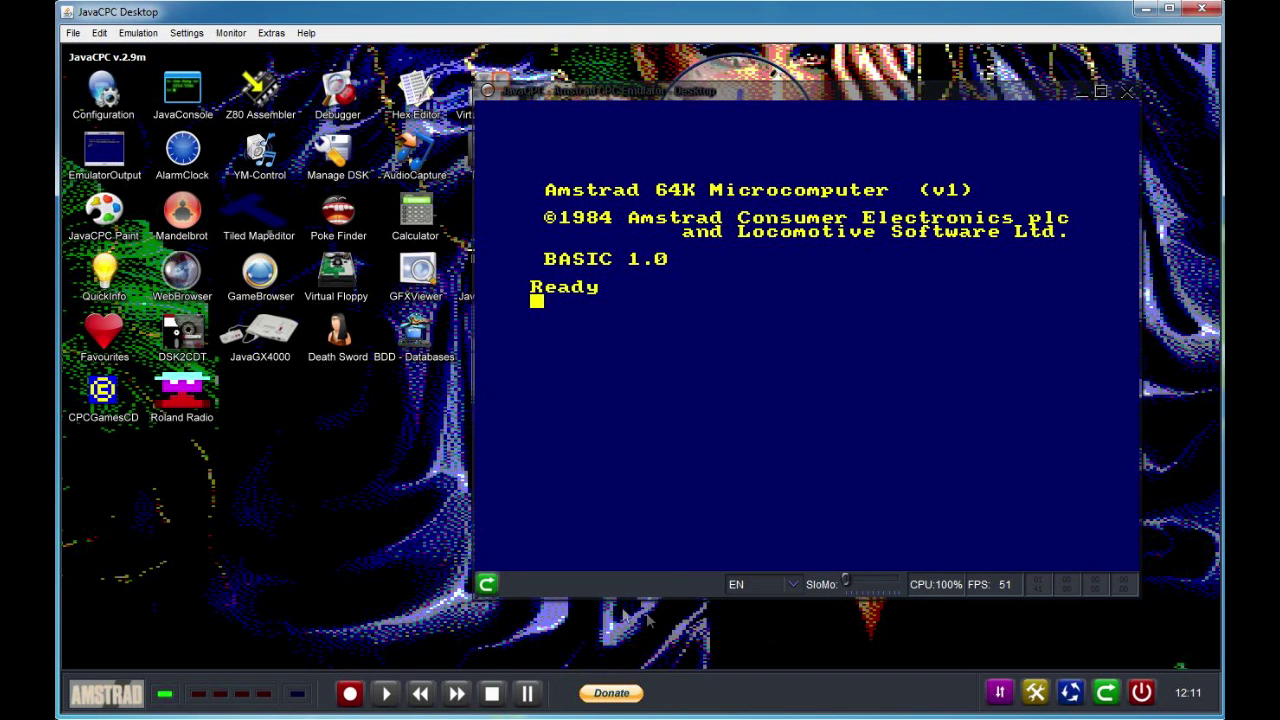
View the Configuration options and close them, and open JavaCPC Paint's screen format choice and cancel it.
click(103, 95)
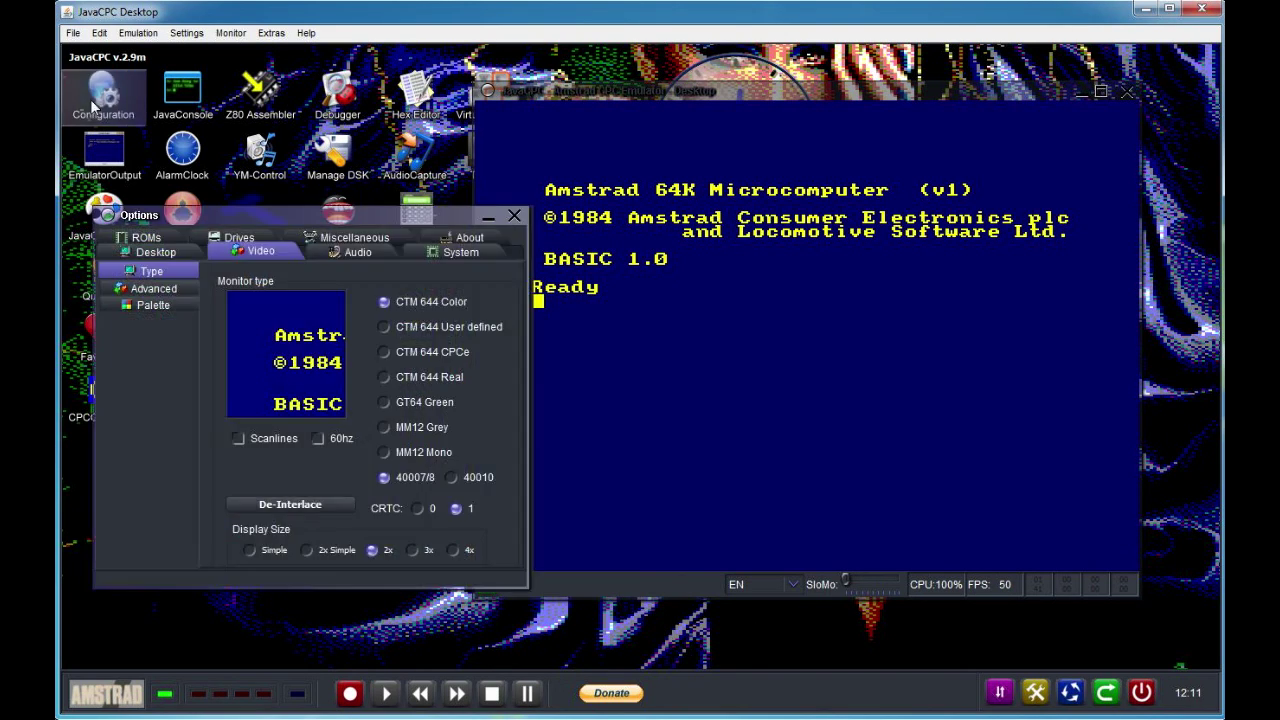
click(514, 216)
click(104, 216)
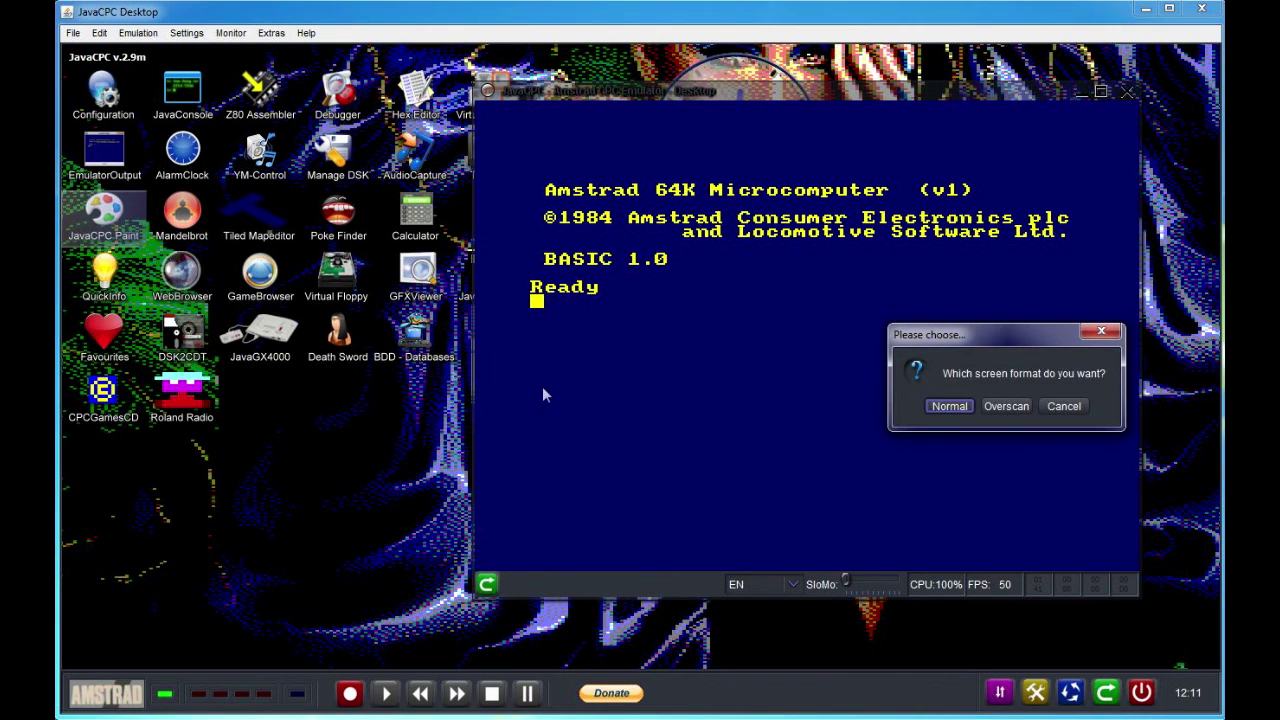
click(1076, 408)
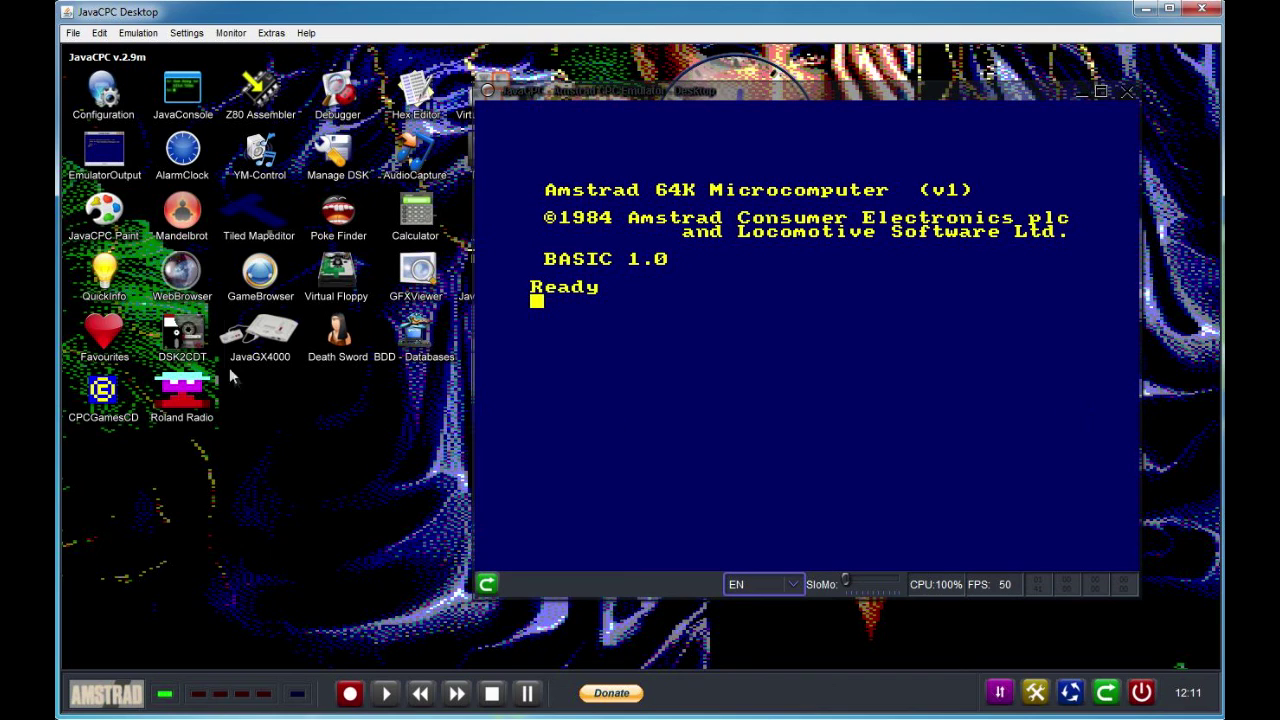
View the QuickInfo tips, the Favourites browser and the CPCGamesCD window, closing each one.
click(113, 266)
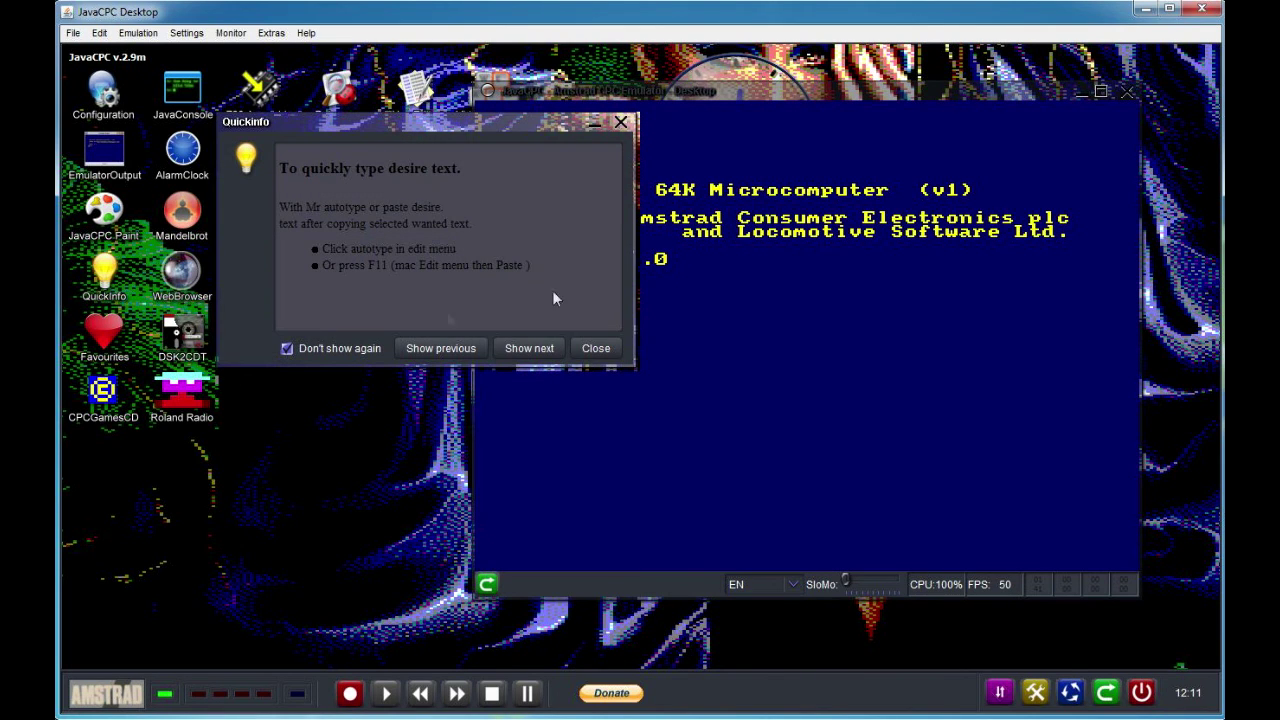
click(626, 123)
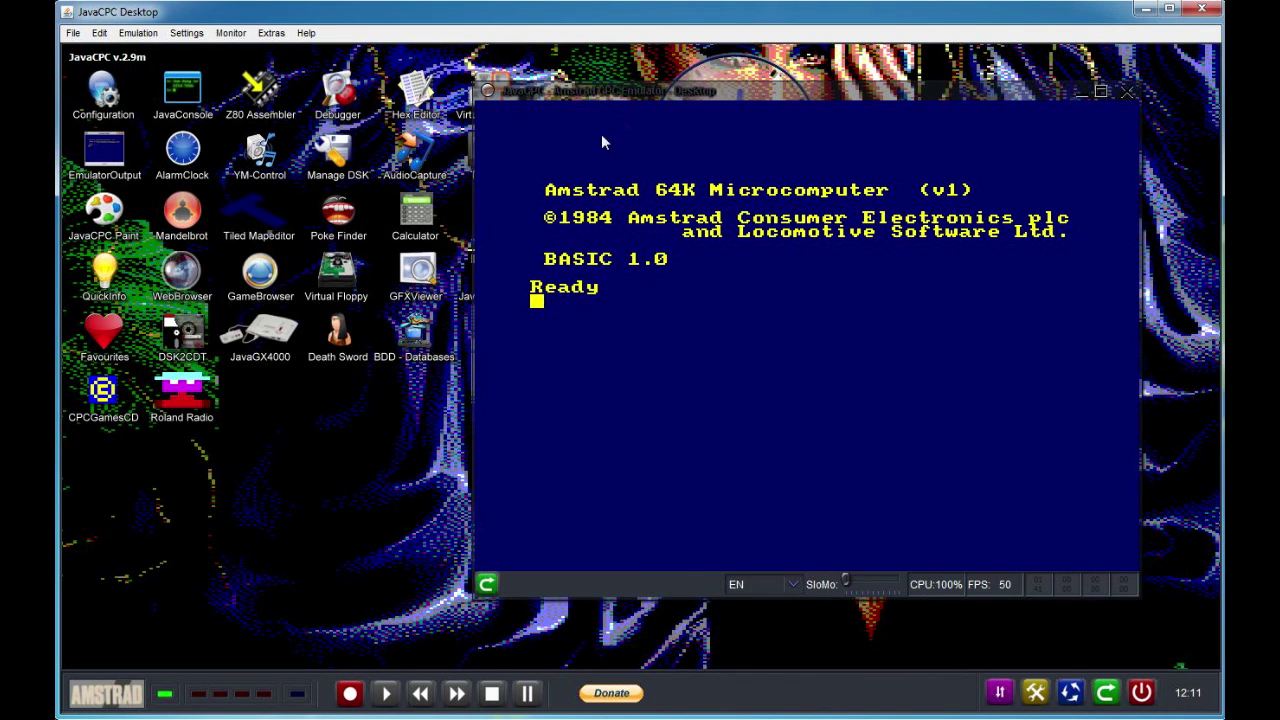
click(104, 335)
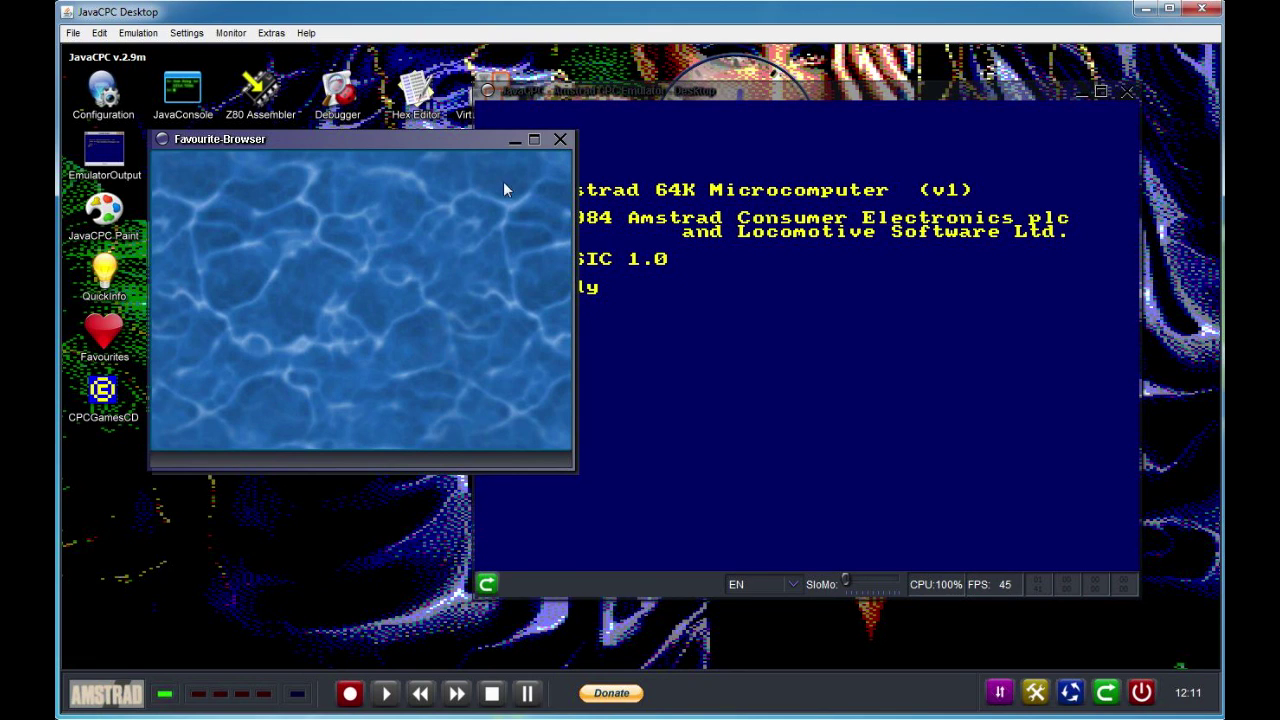
click(561, 141)
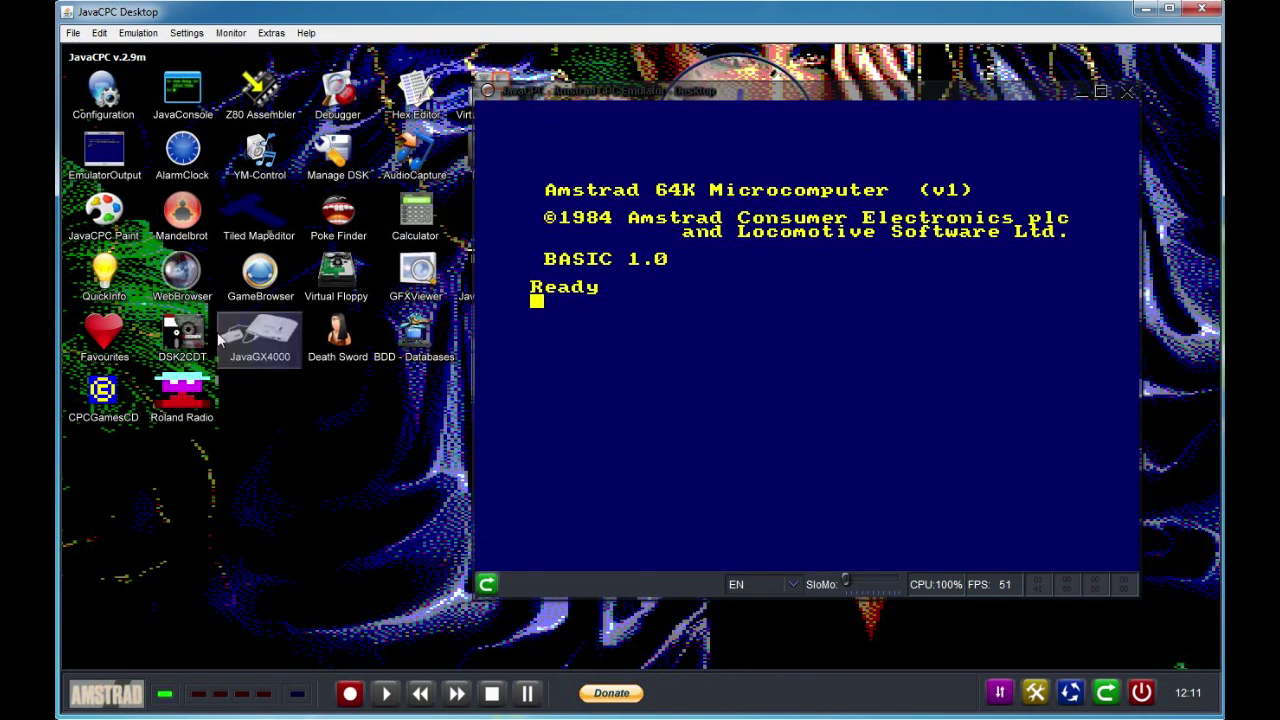
click(115, 398)
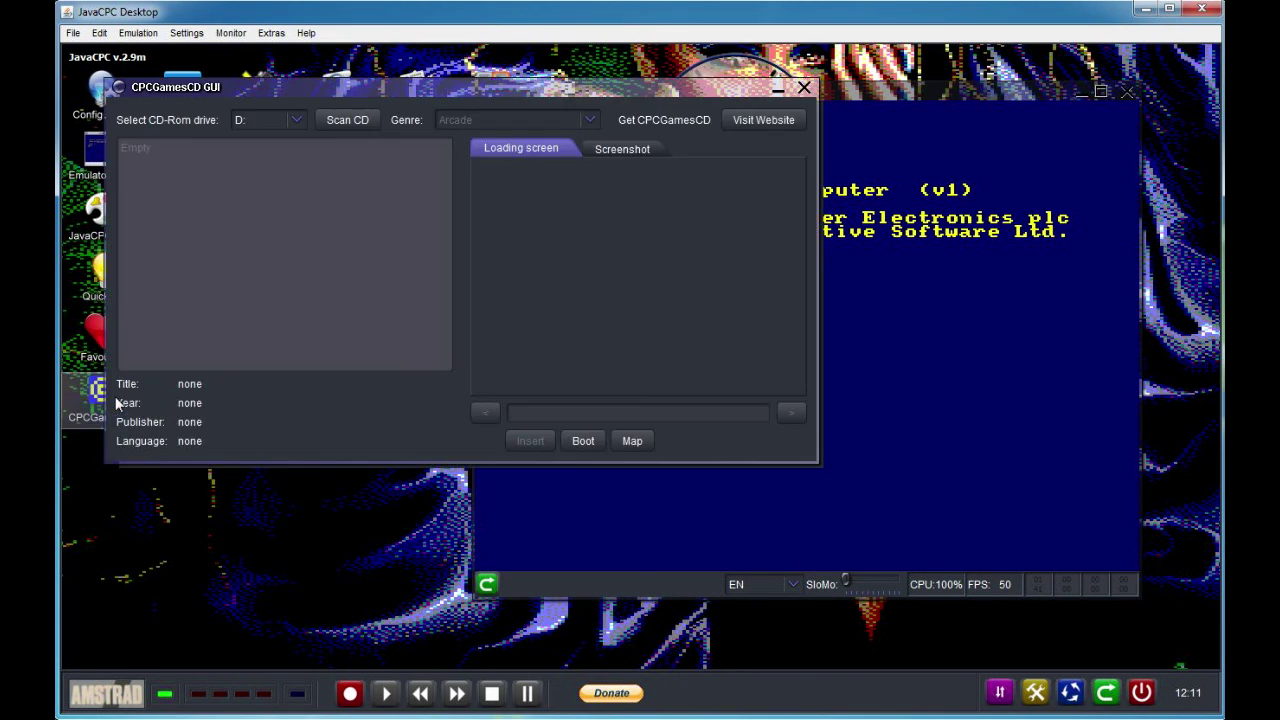
click(804, 89)
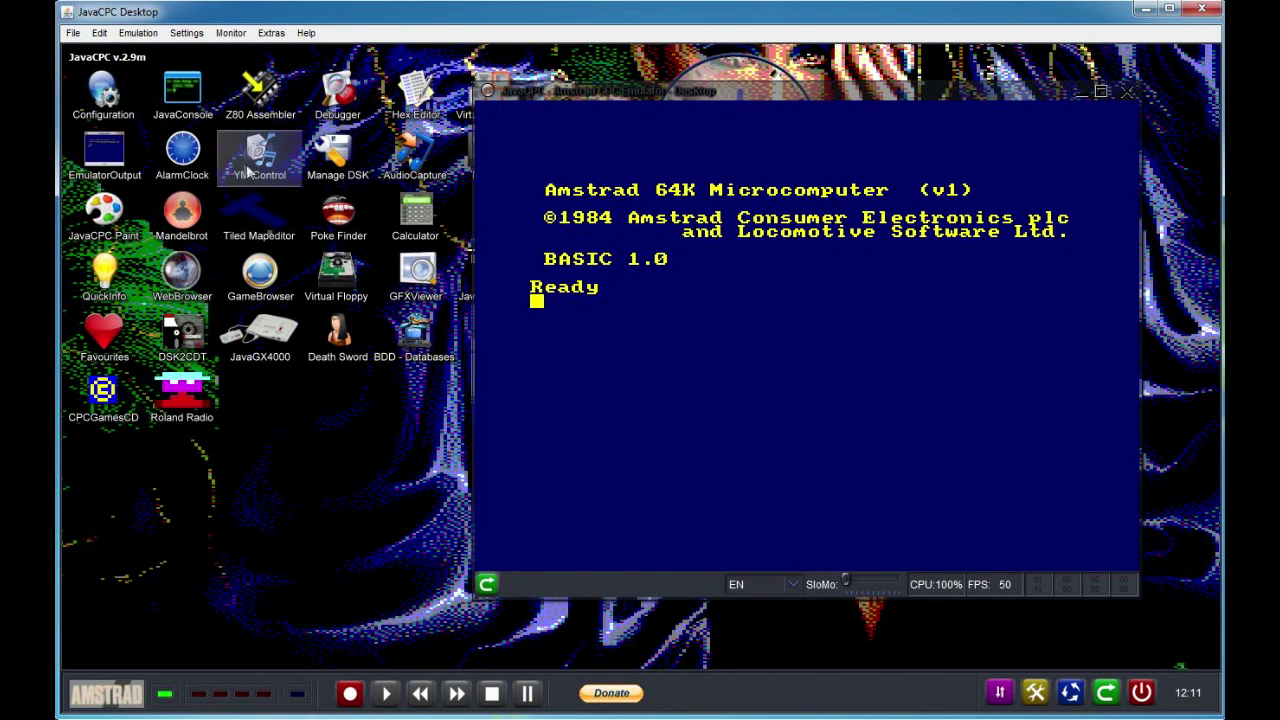
View the JavaCPC console and the AlarmClock tool, closing each one.
click(194, 110)
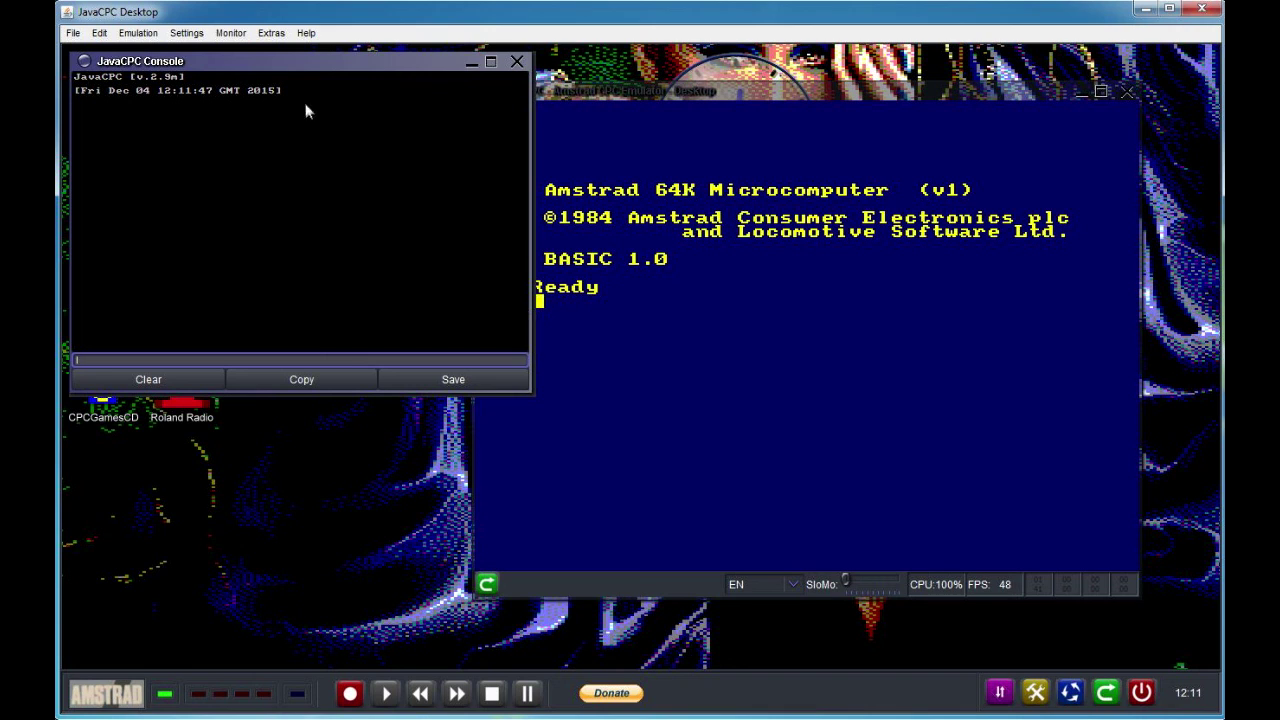
drag(311, 64, 332, 134)
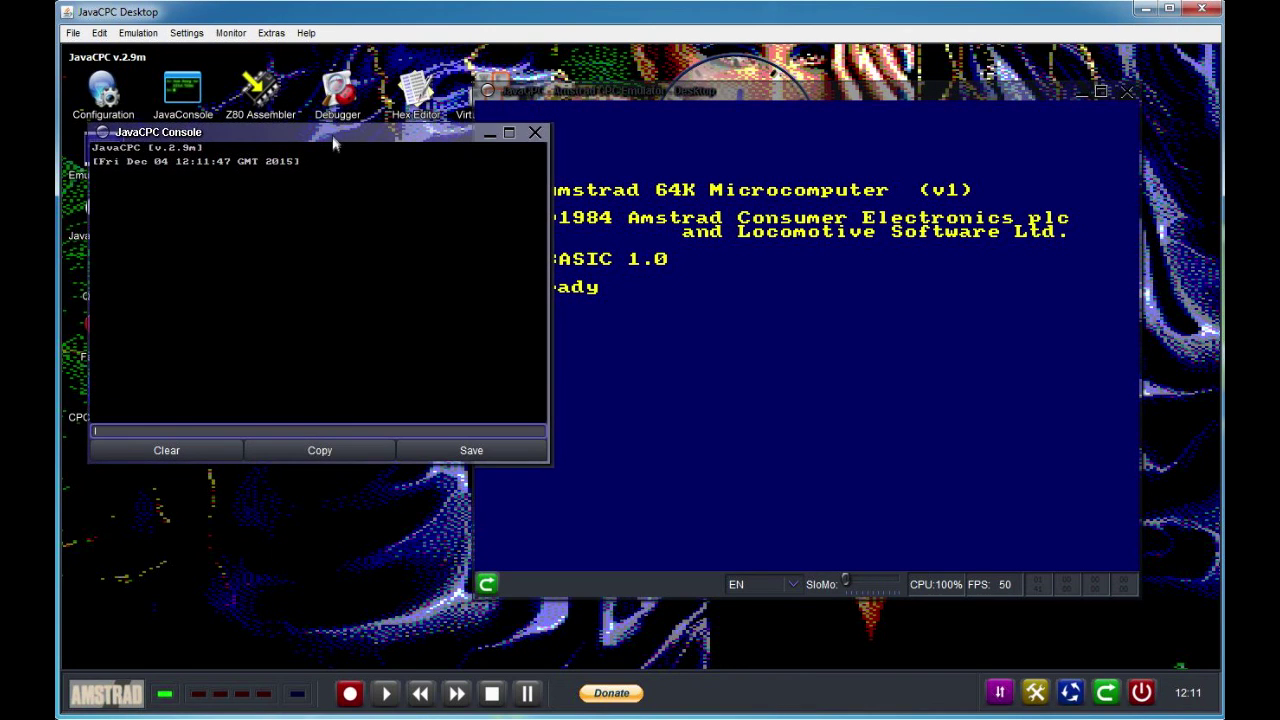
click(535, 133)
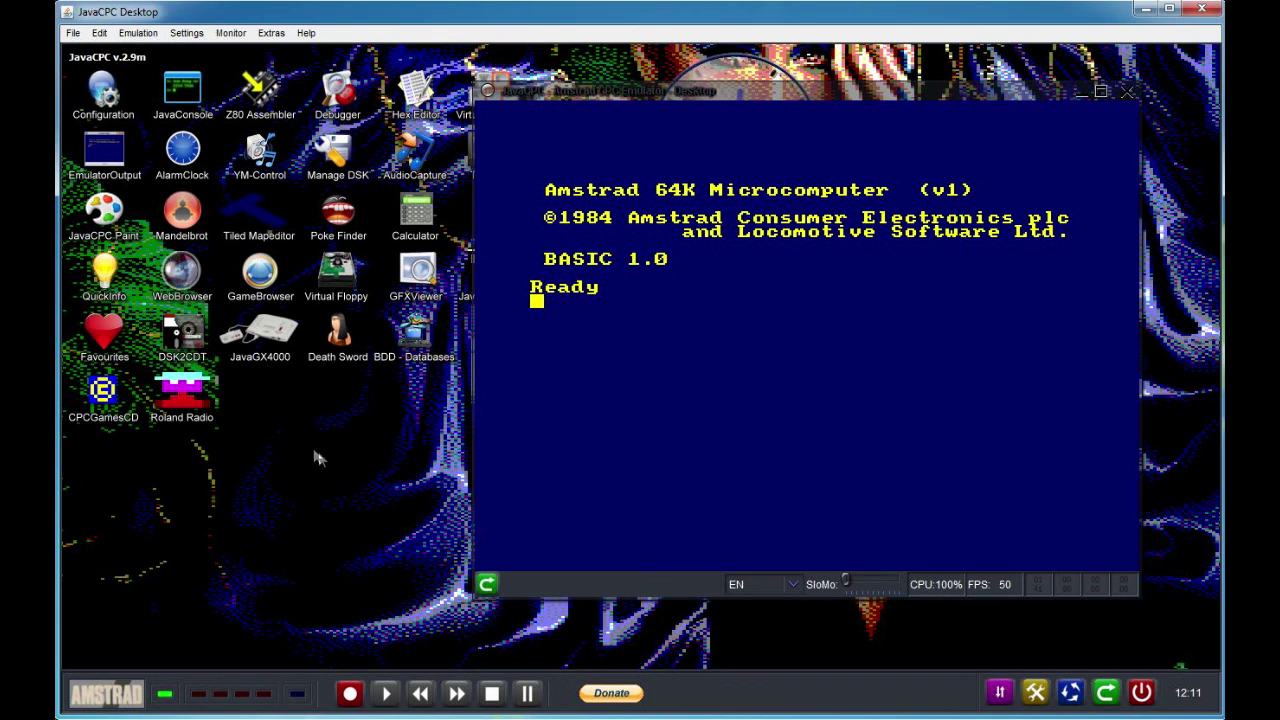
double_click(183, 152)
click(572, 92)
Open the Mandelbrot tool, reset its fractal view and close it, and reset the emulation.
double_click(199, 205)
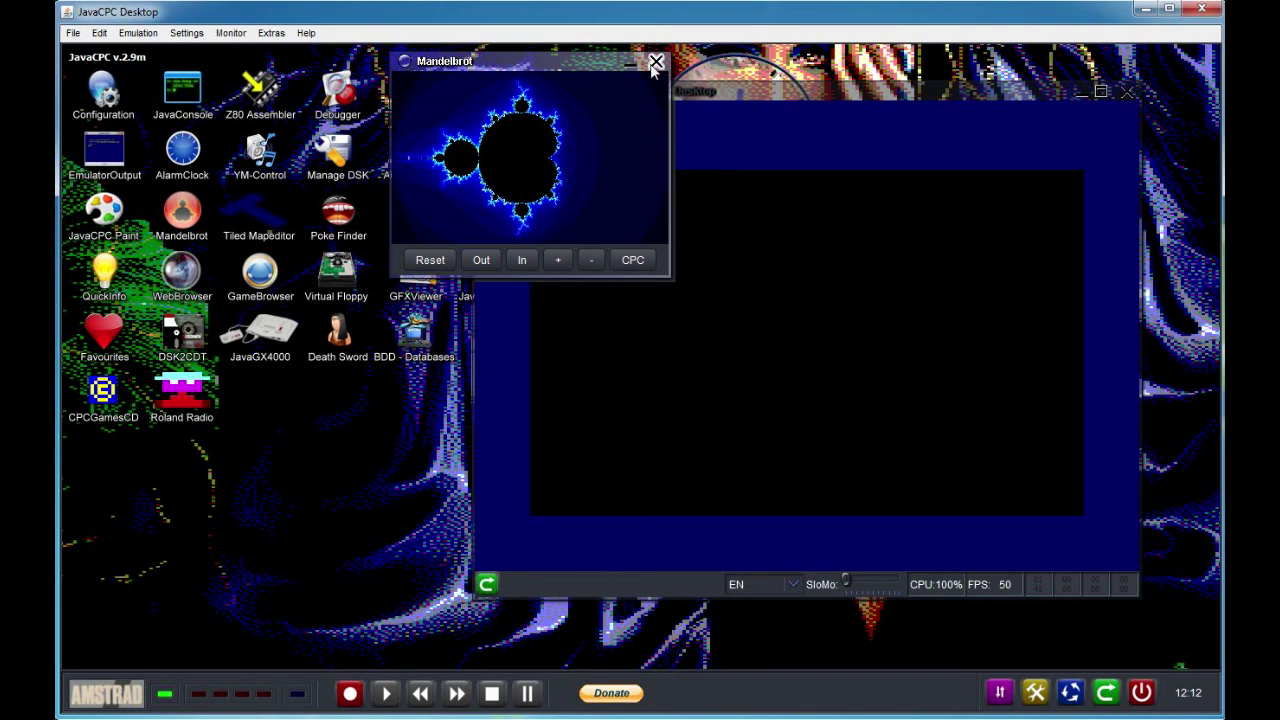
click(436, 262)
click(656, 62)
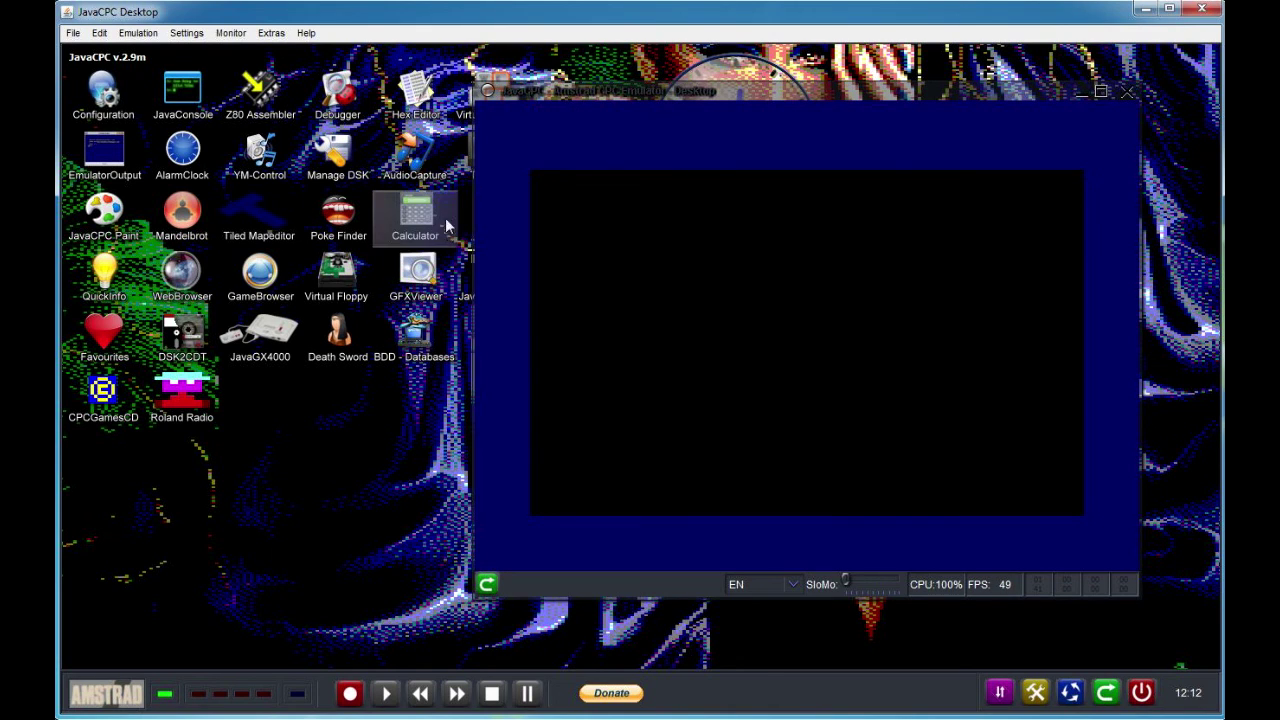
click(130, 33)
click(140, 70)
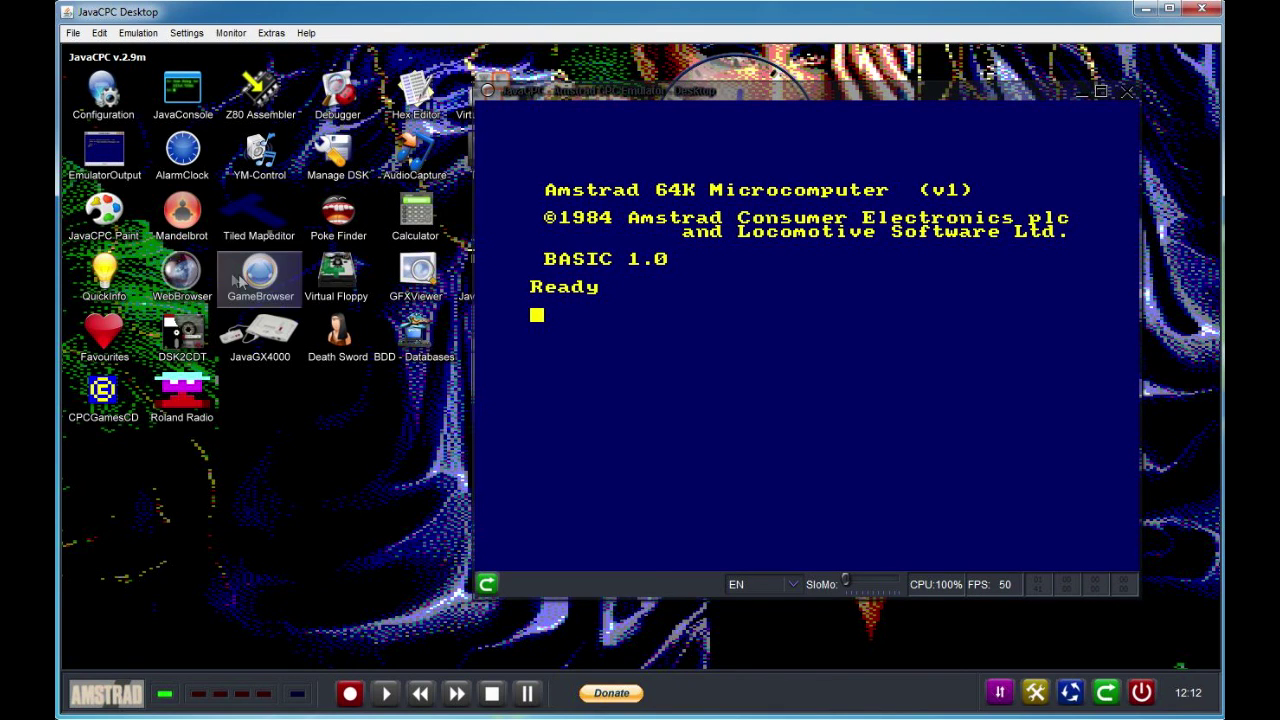
View the built-in WebBrowser's start page and the DSK2CDT disk-to-tape converter, closing each one.
double_click(182, 272)
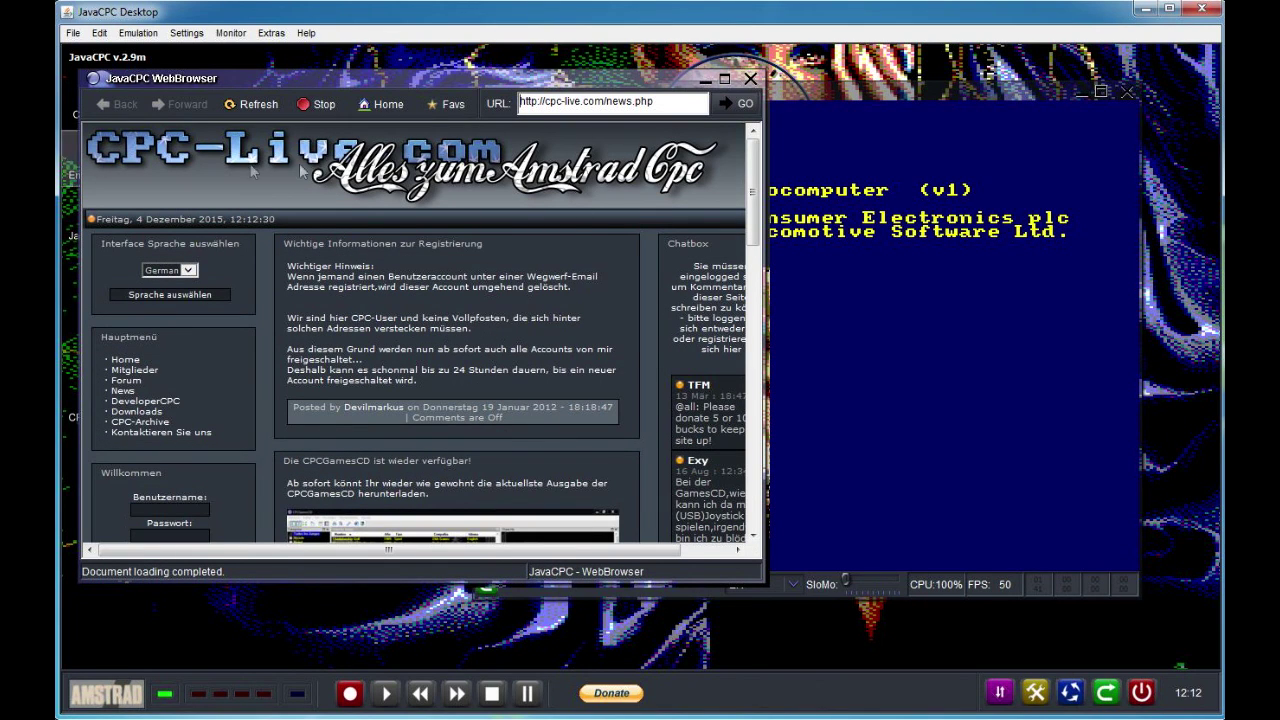
click(751, 79)
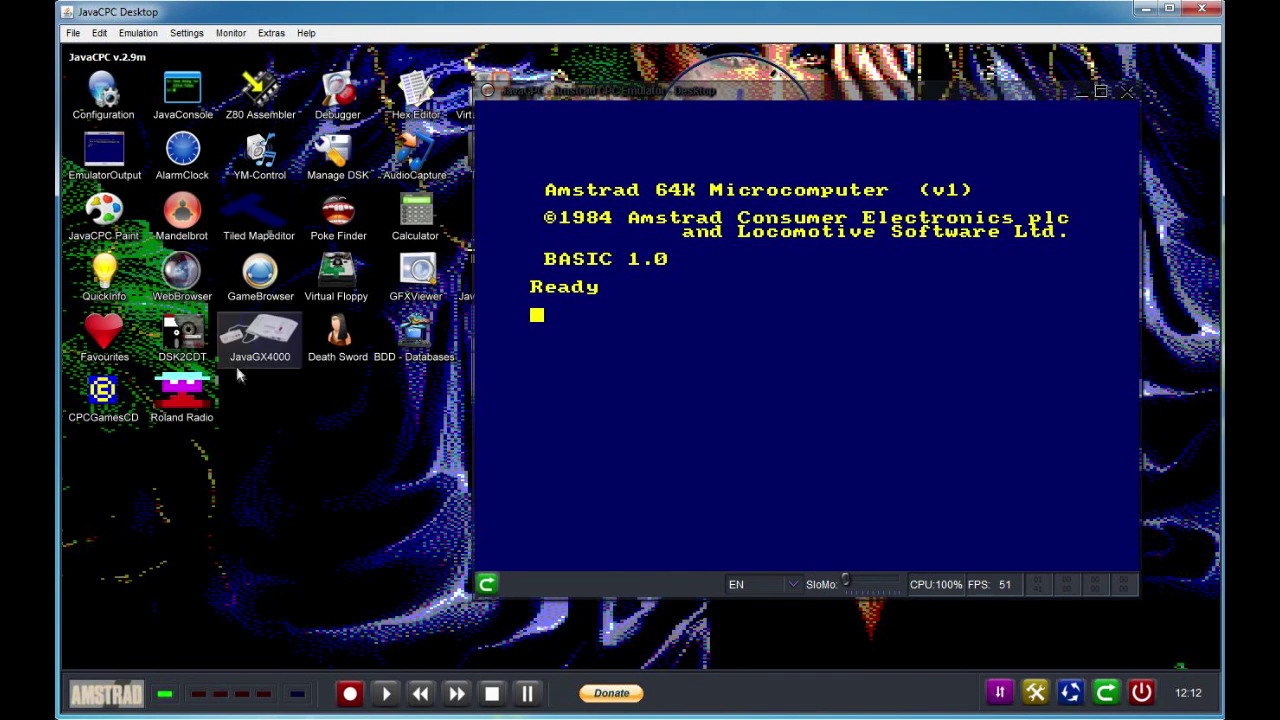
double_click(190, 336)
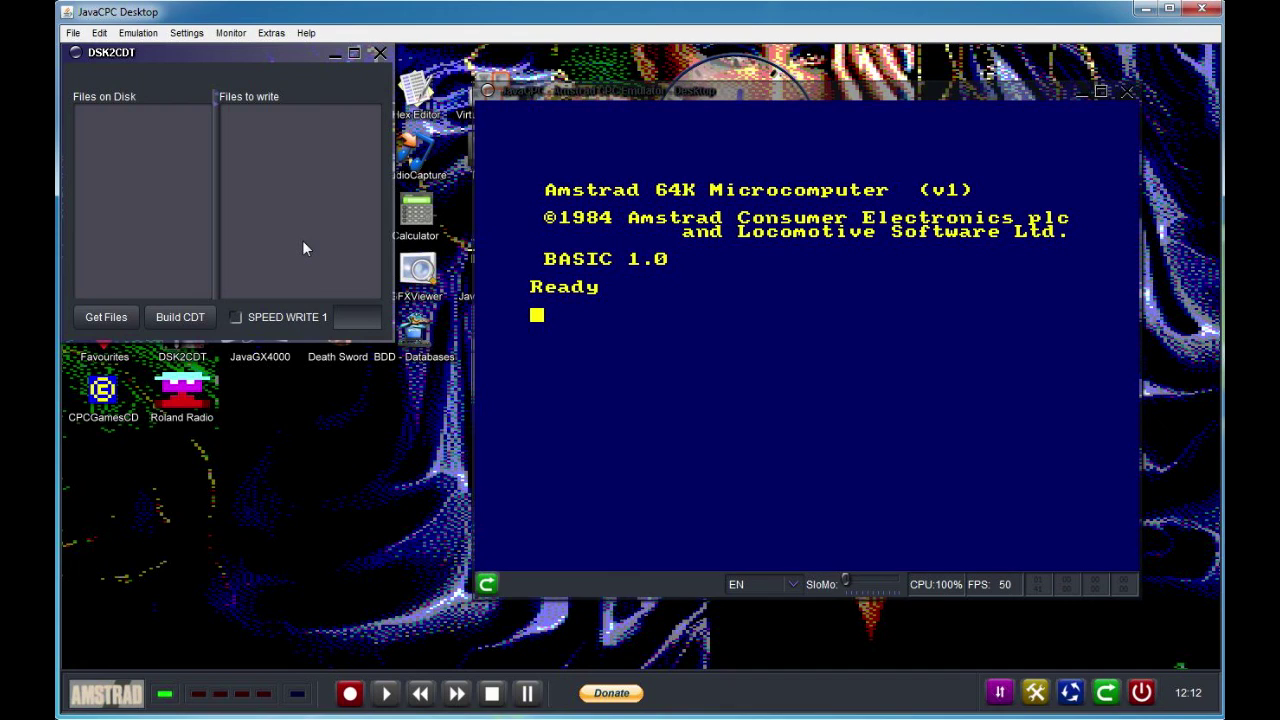
click(380, 53)
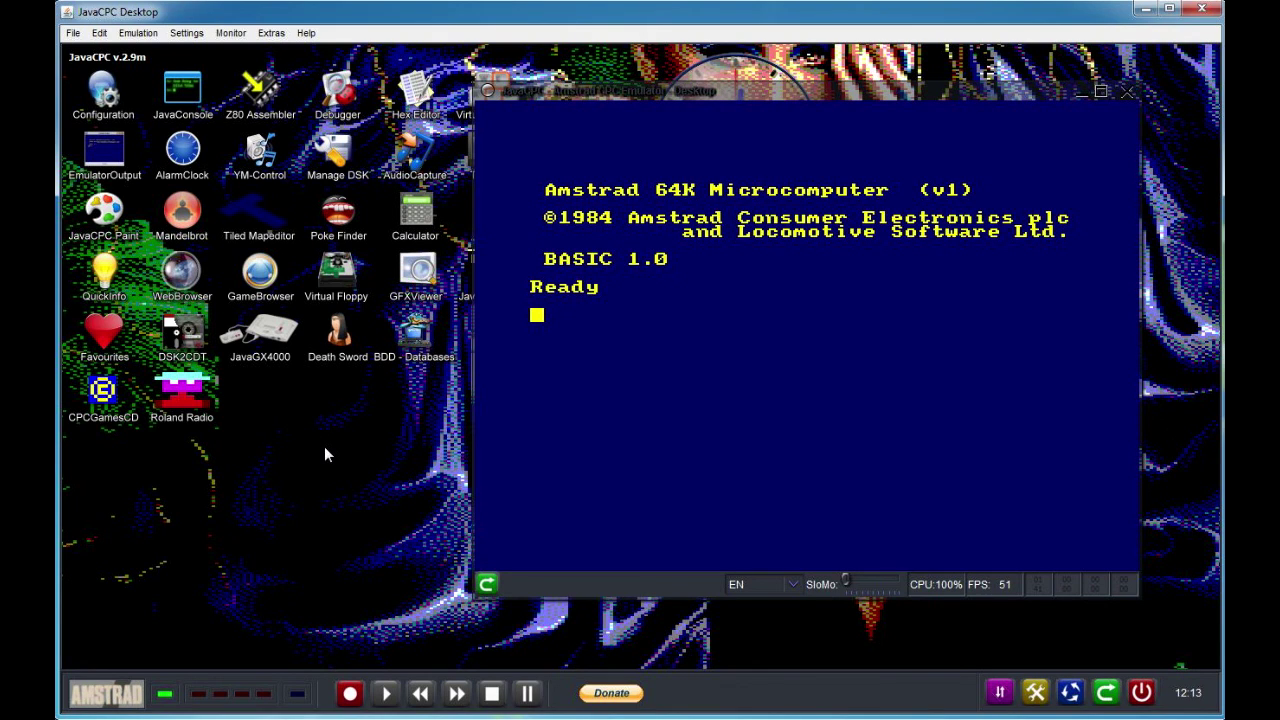
Open the Roland Radio player, start playing the radio stream, and close the player.
click(207, 404)
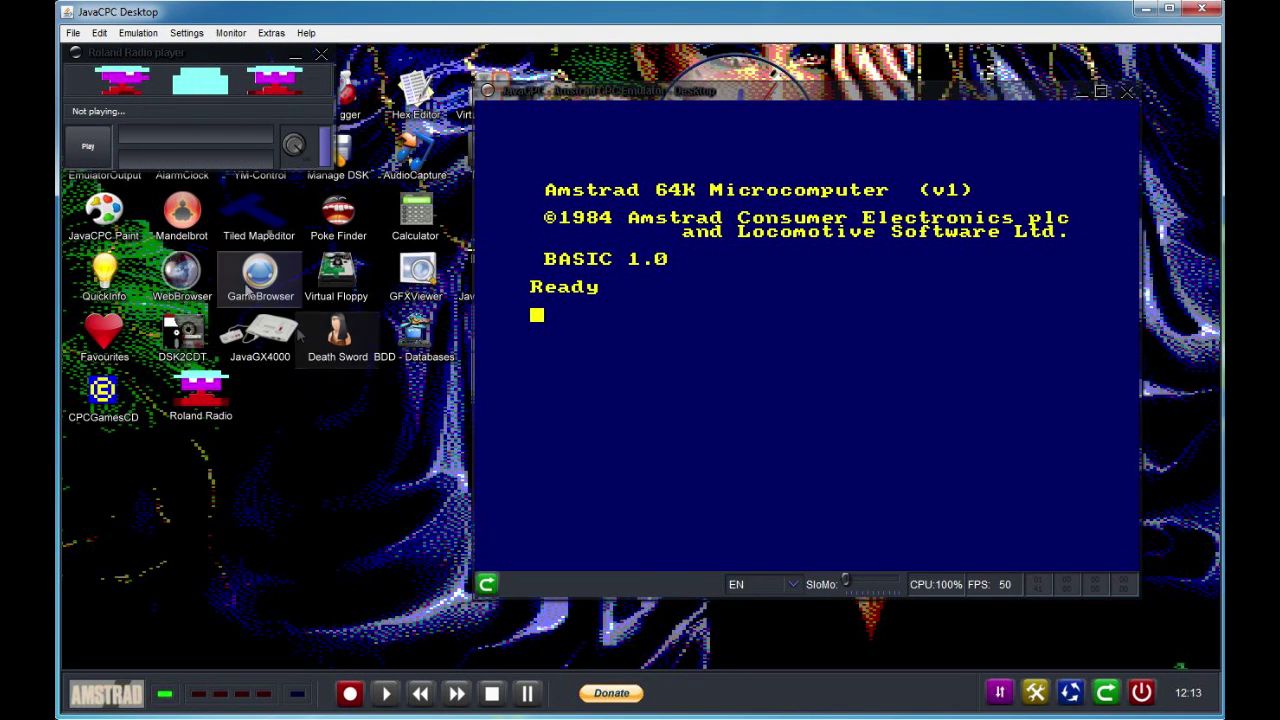
click(89, 146)
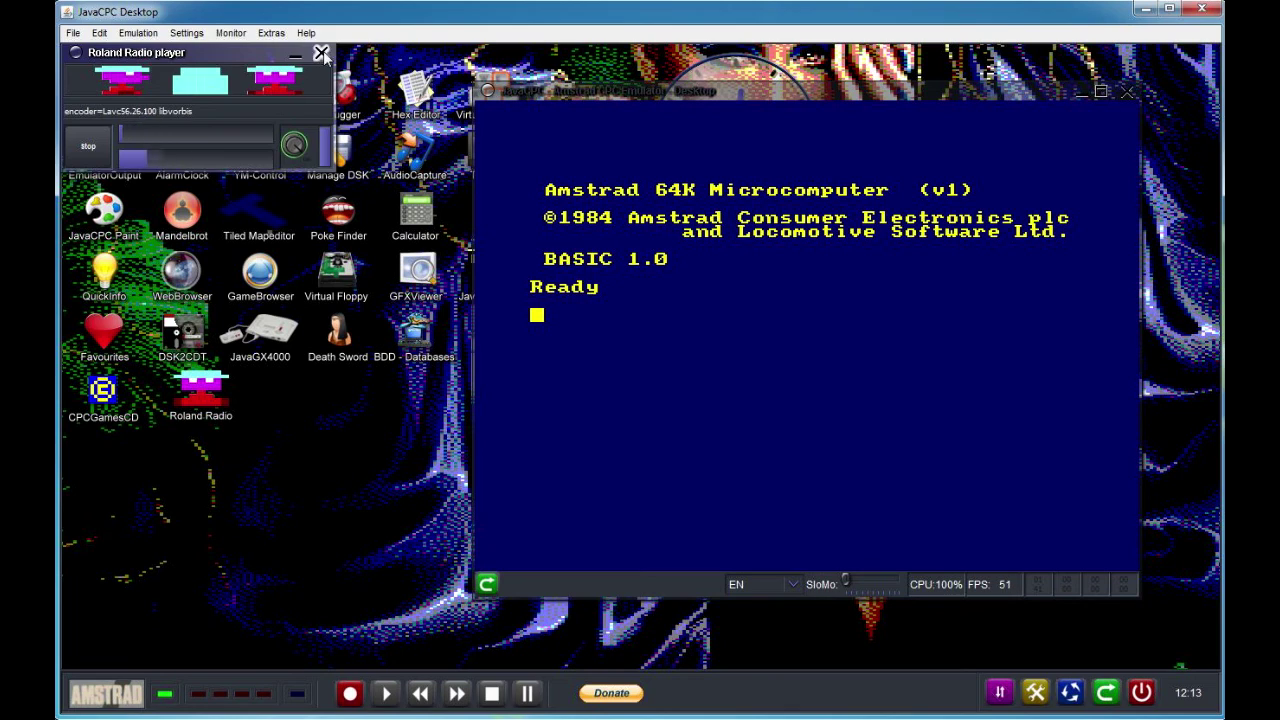
click(321, 53)
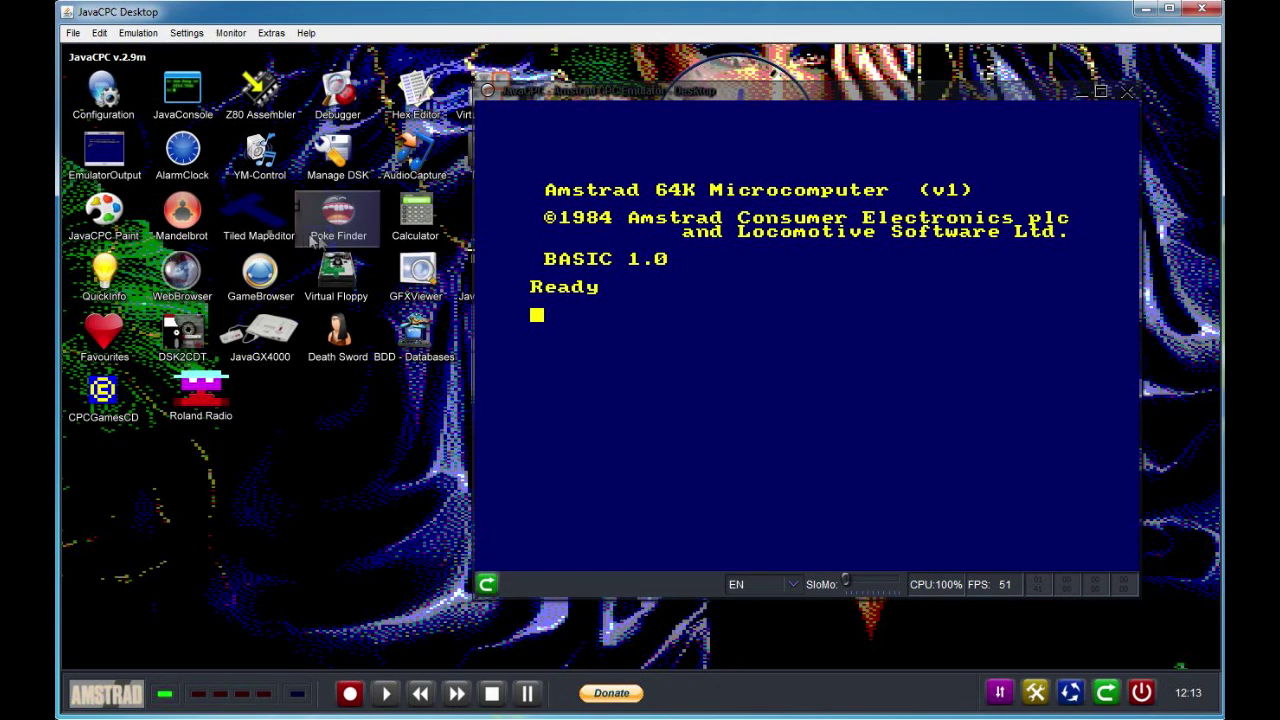
View the Z80 Assembler and the YM-Control music recorder, closing each one.
double_click(262, 96)
click(551, 52)
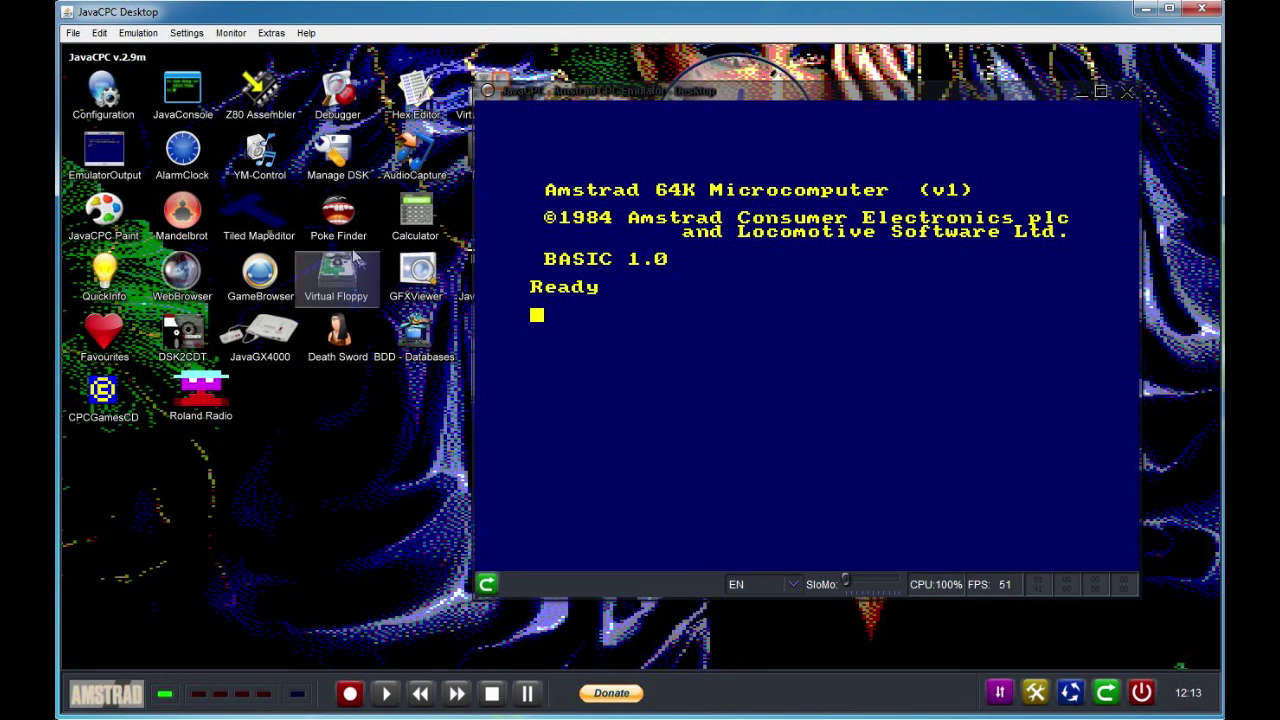
click(262, 161)
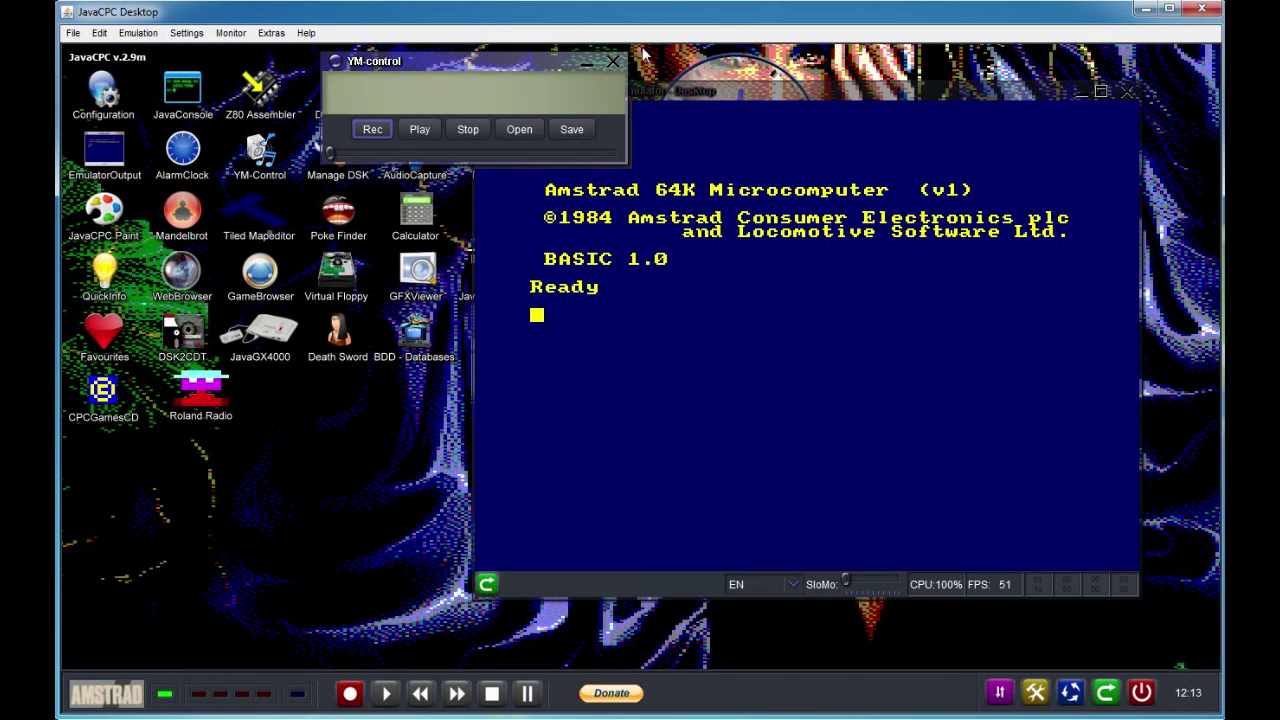
click(614, 62)
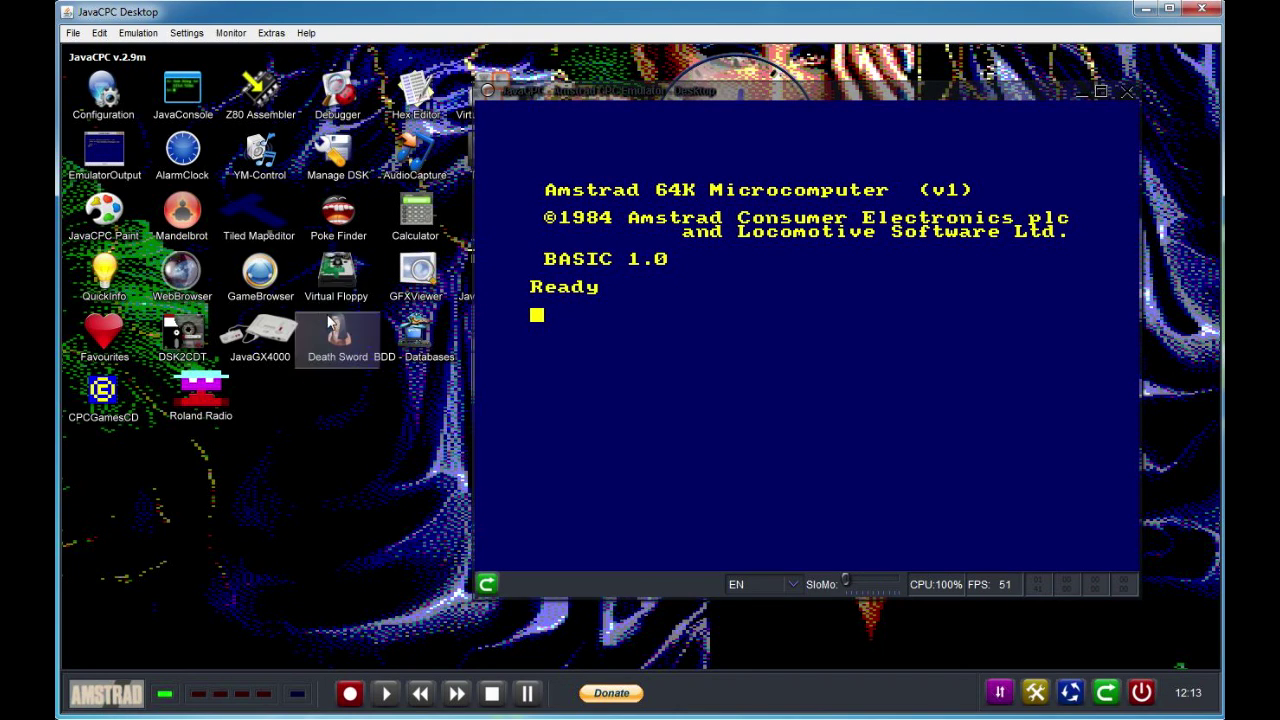
View the Tiled map editor and the GameBrowser's section A game list, closing each one.
click(271, 214)
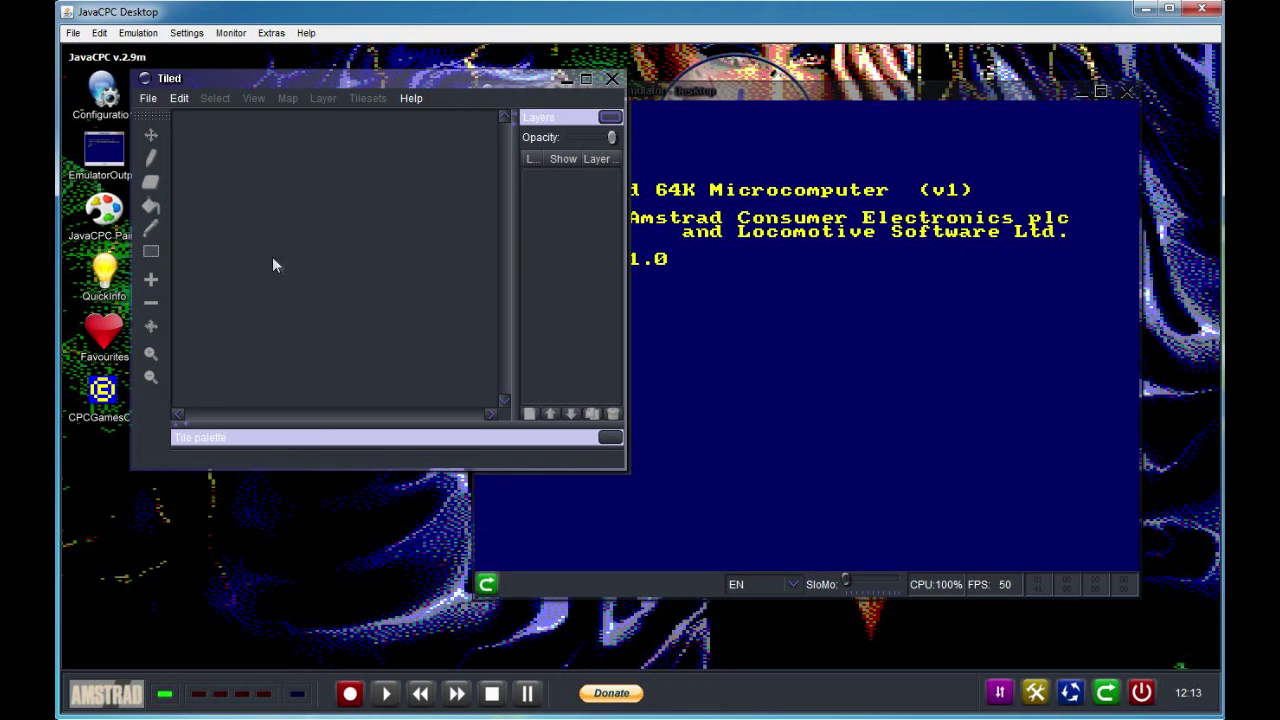
click(612, 78)
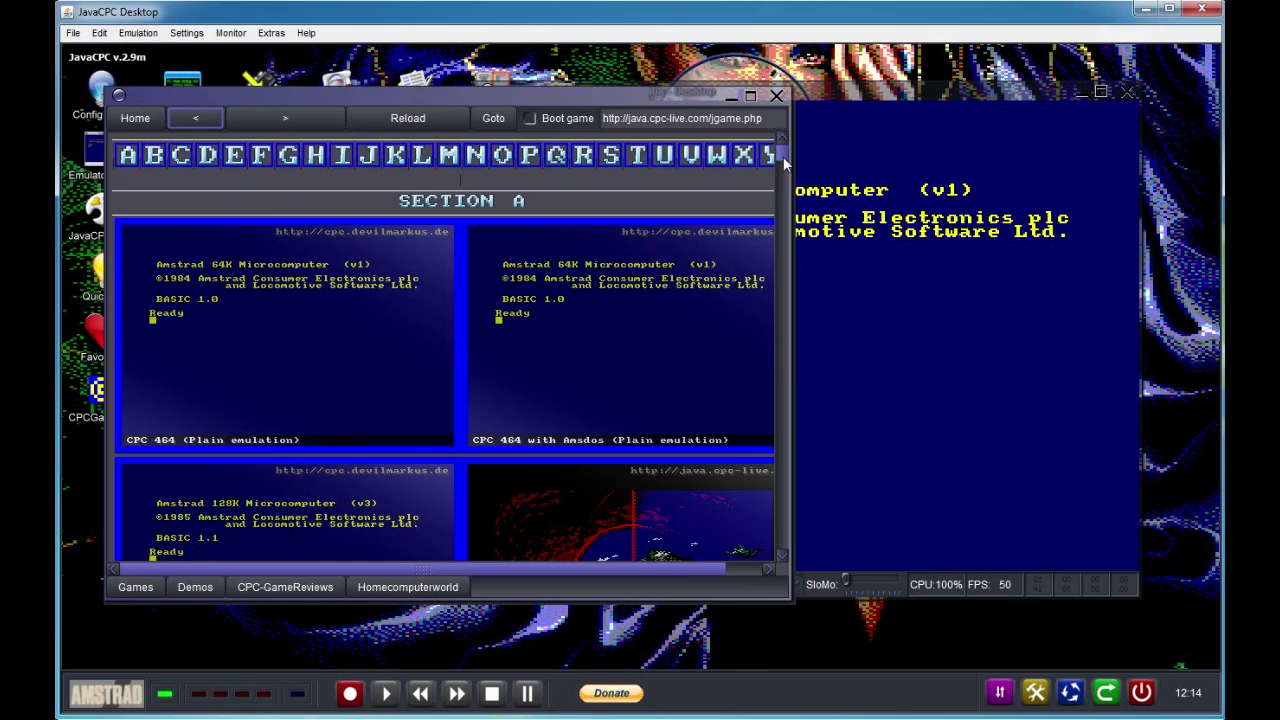
mouse_move(787, 155)
mouse_down()
mouse_move(801, 557)
mouse_move(774, 262)
mouse_move(780, 140)
mouse_up()
click(777, 97)
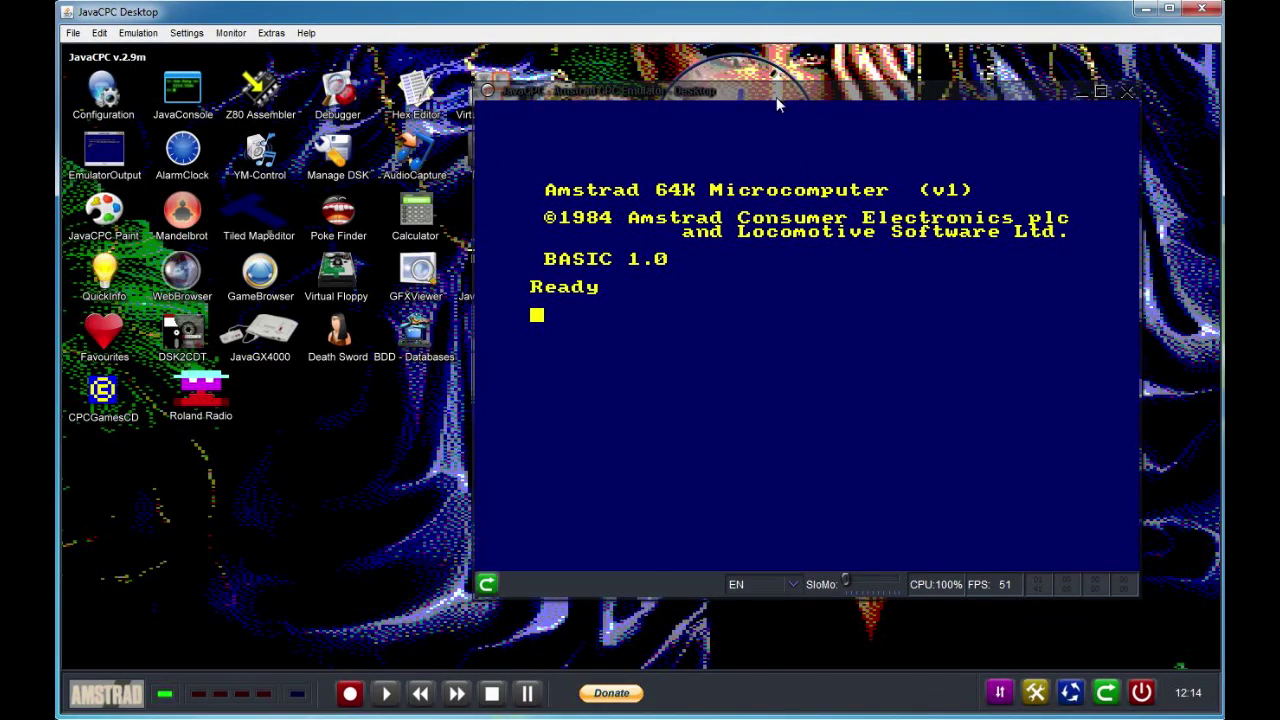
View the JavaGX4000 CPC+ emulator and the Debugger, closing each one.
double_click(287, 343)
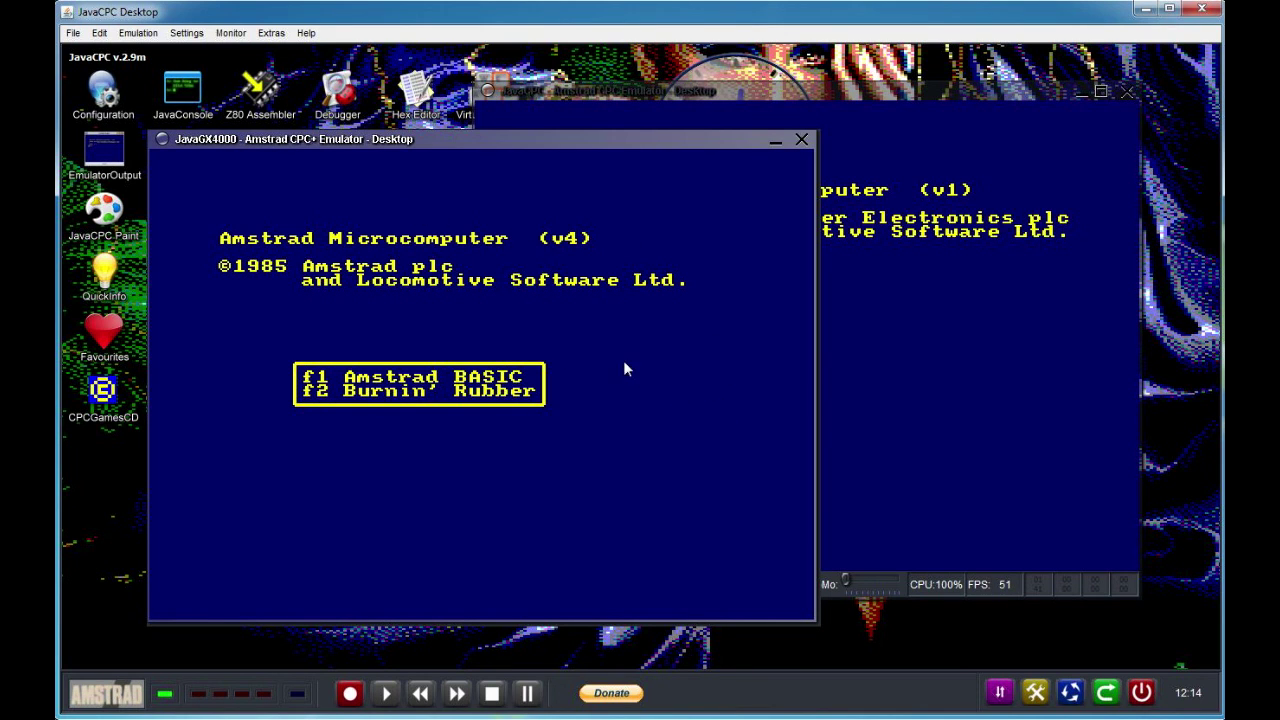
click(801, 139)
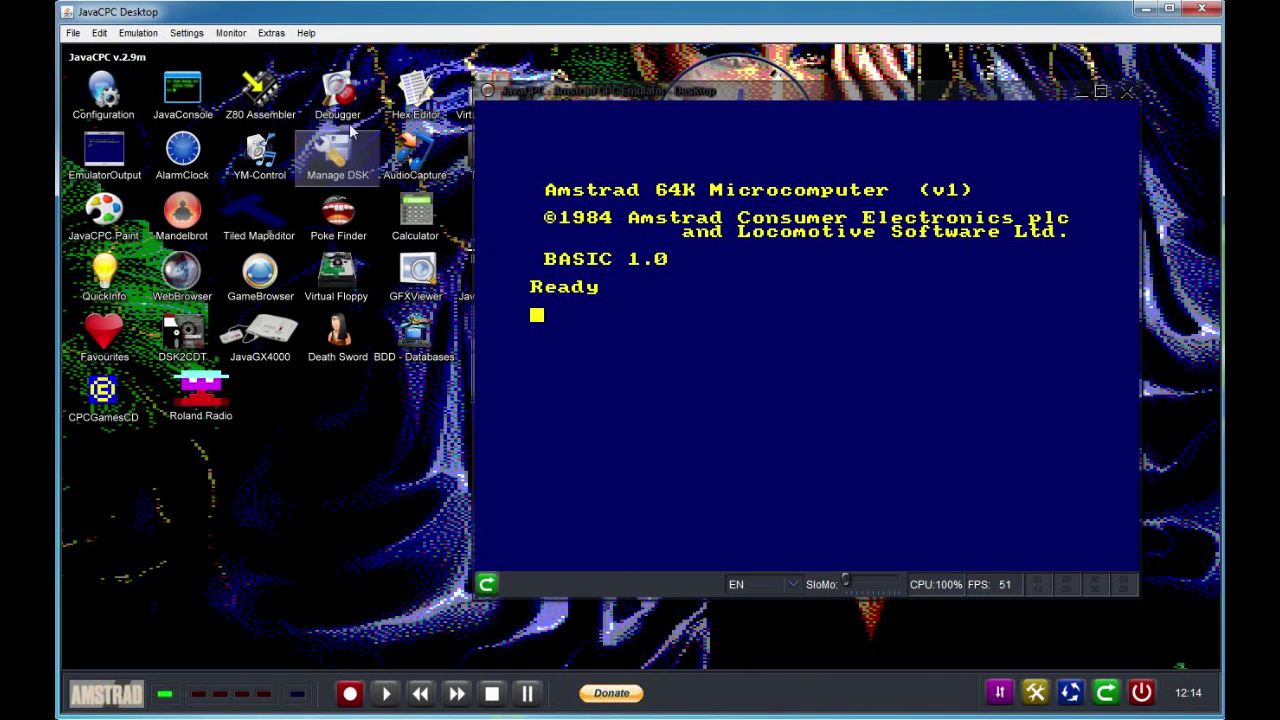
click(337, 92)
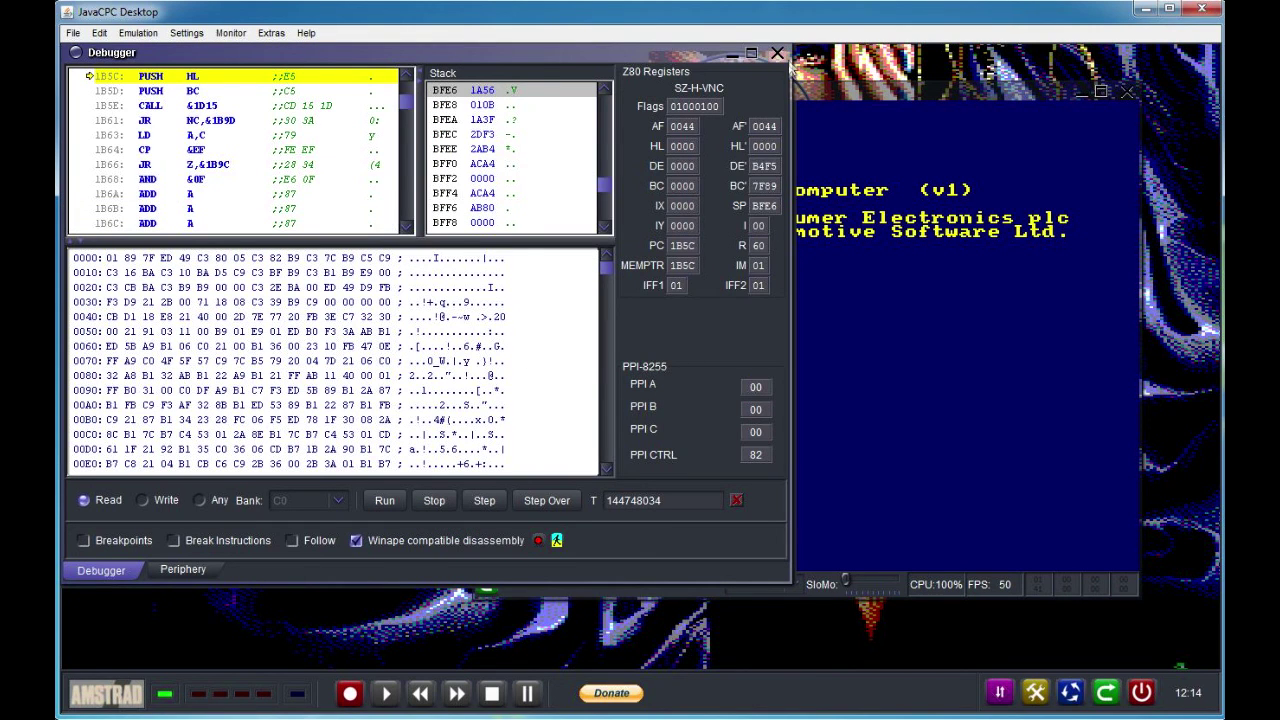
click(778, 54)
View the Manage DSK tool and the Pokefinder, closing each one.
click(337, 150)
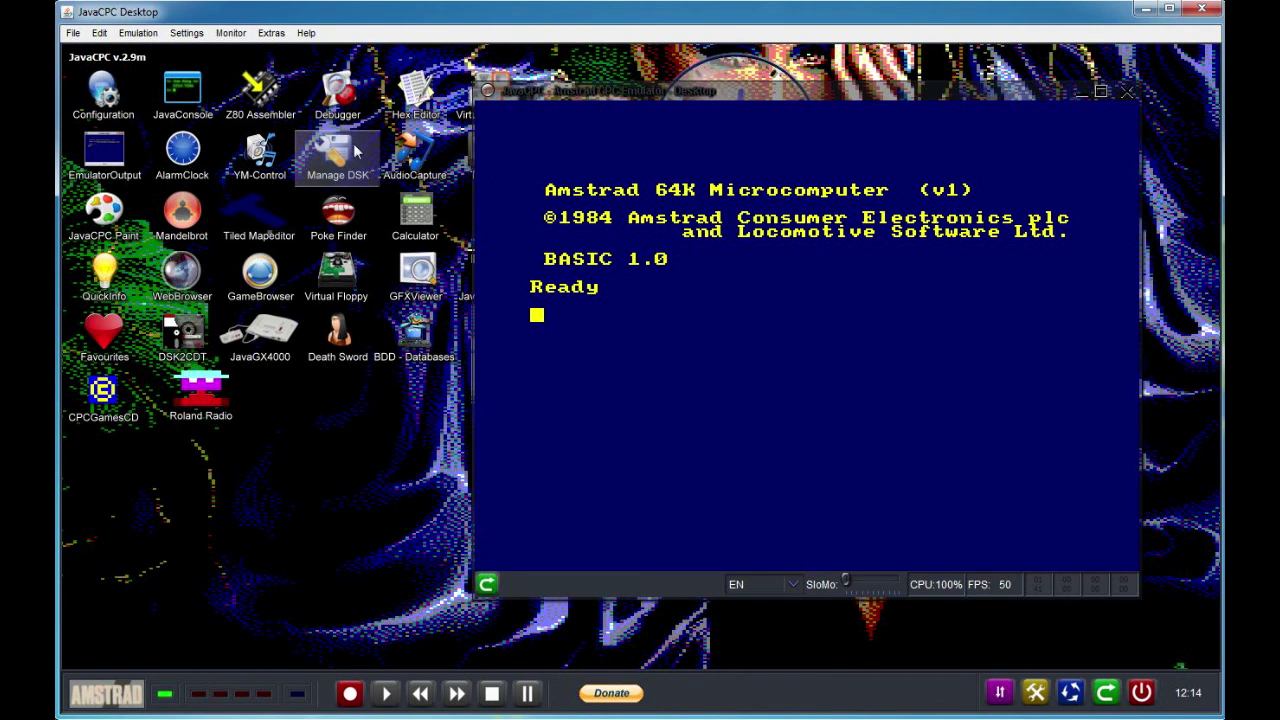
click(765, 79)
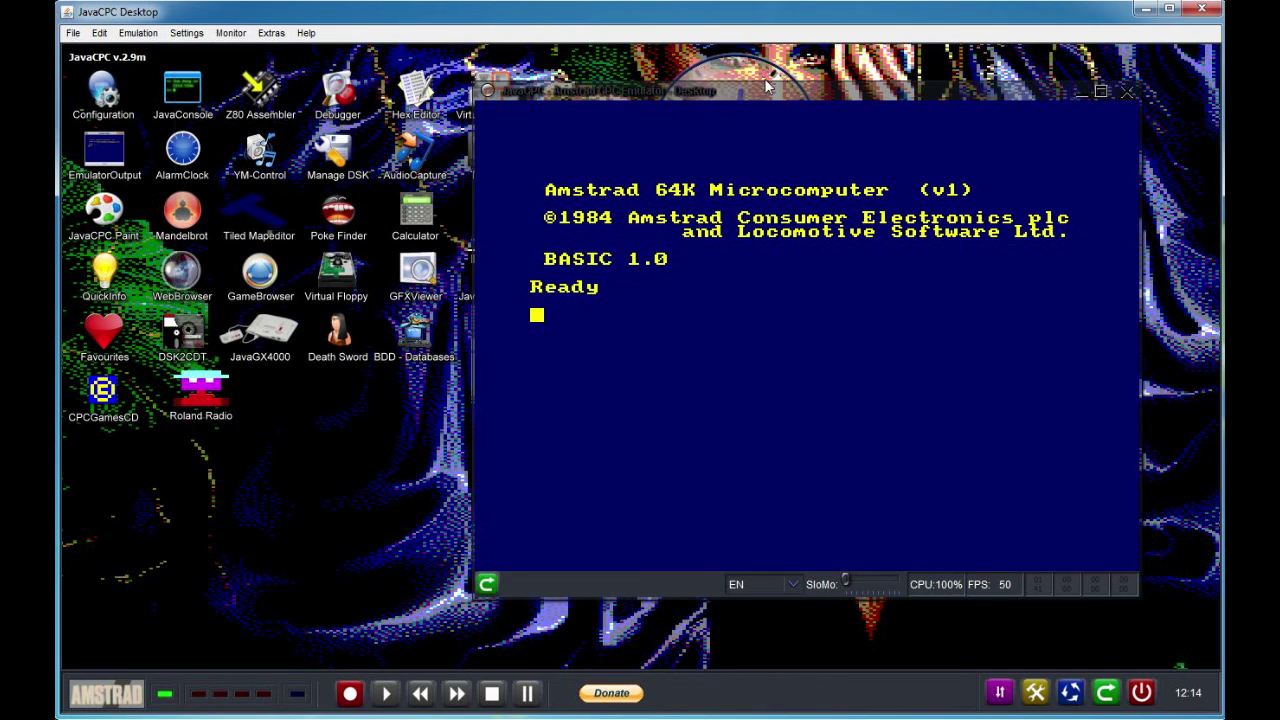
click(338, 218)
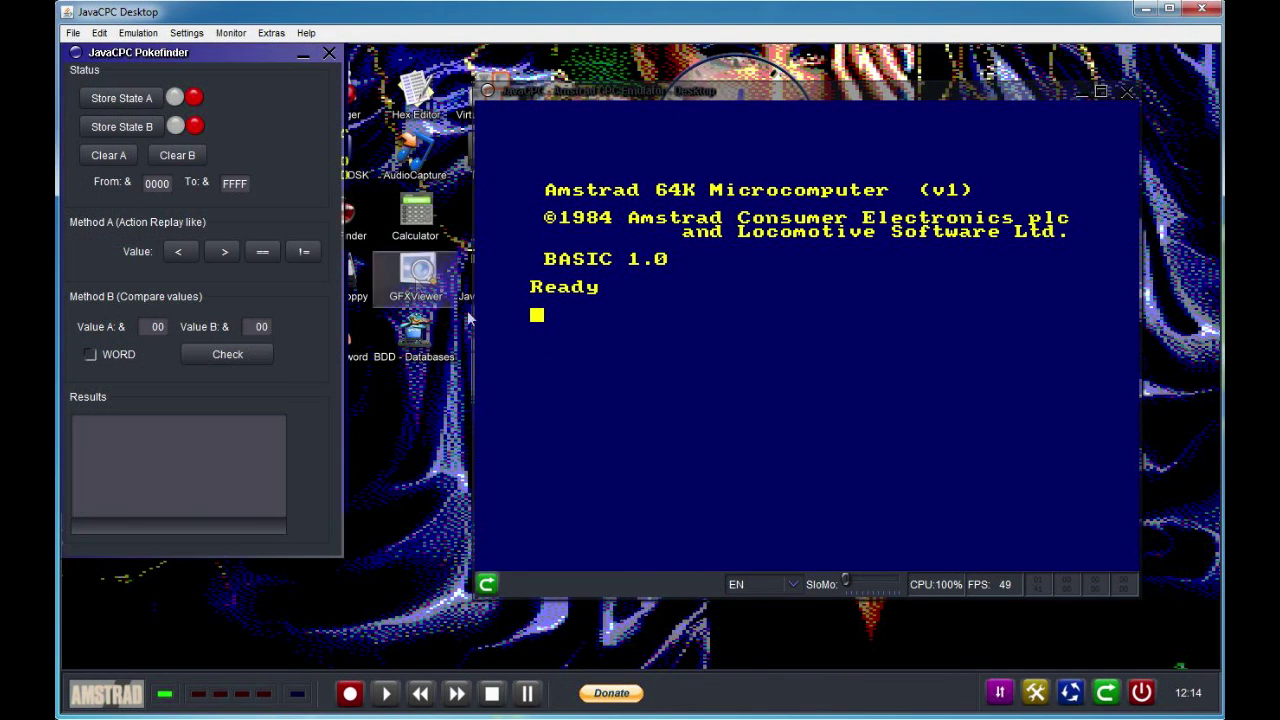
click(329, 53)
View and close the Virtual Floppy drive, and move the emulator window aside to uncover the remaining desktop icons.
click(346, 277)
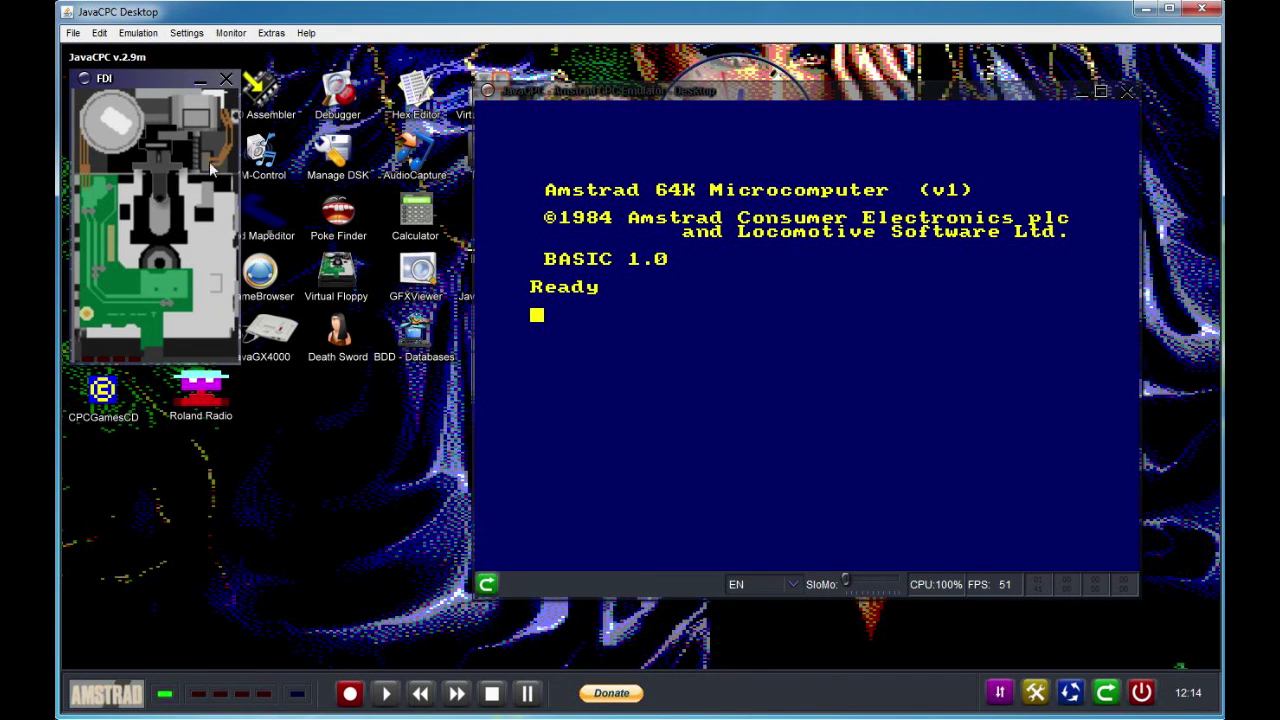
click(226, 78)
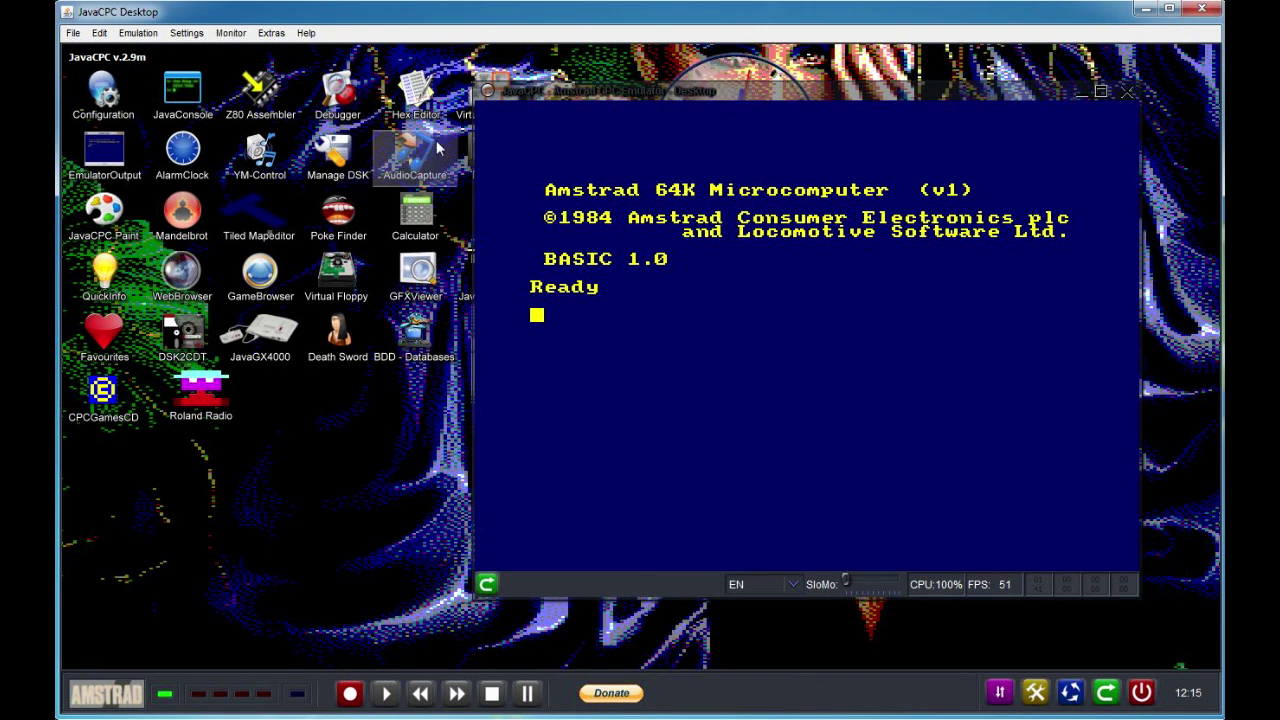
drag(588, 90, 669, 59)
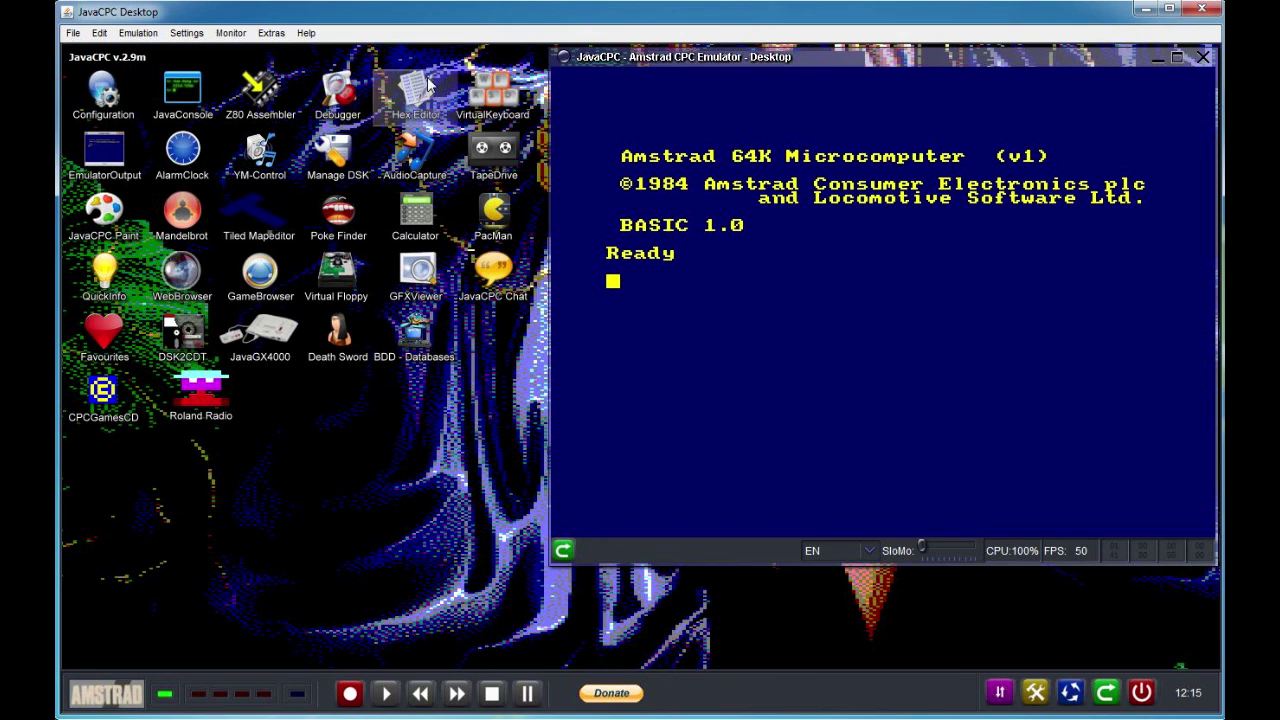
View the Hex Editor and the AudioCapture recorder, closing each one.
double_click(428, 85)
click(487, 55)
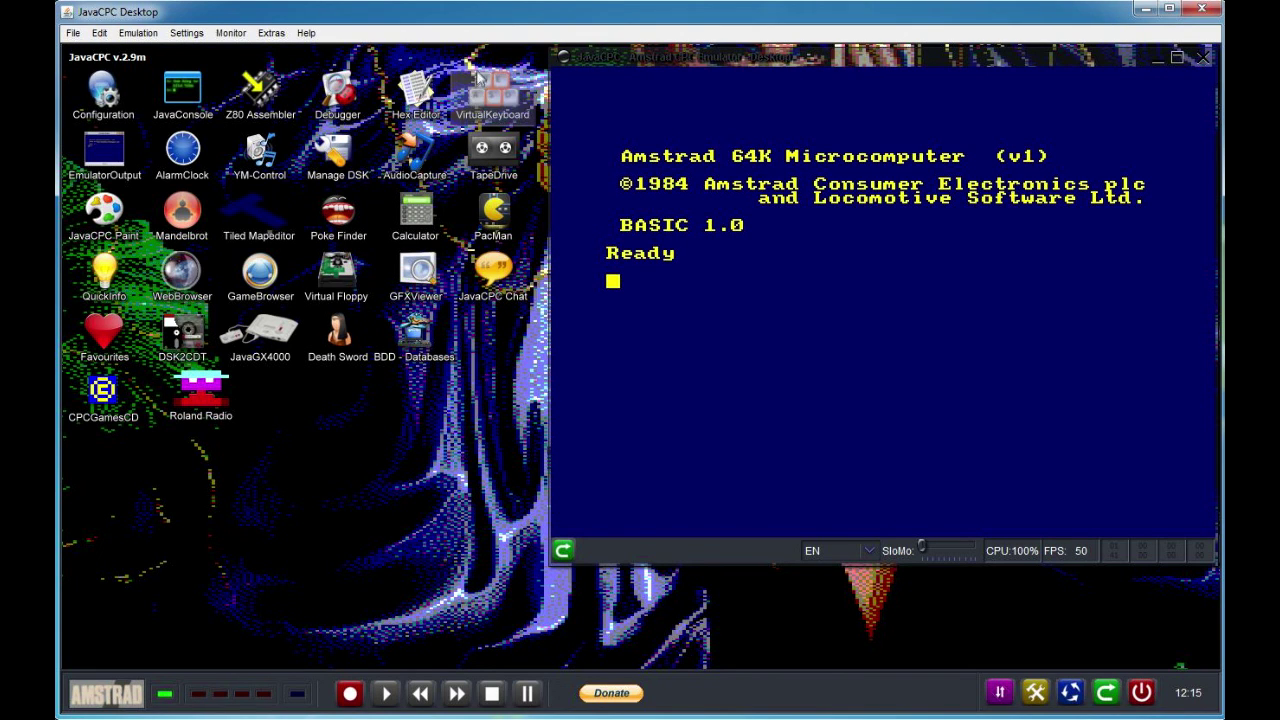
double_click(425, 143)
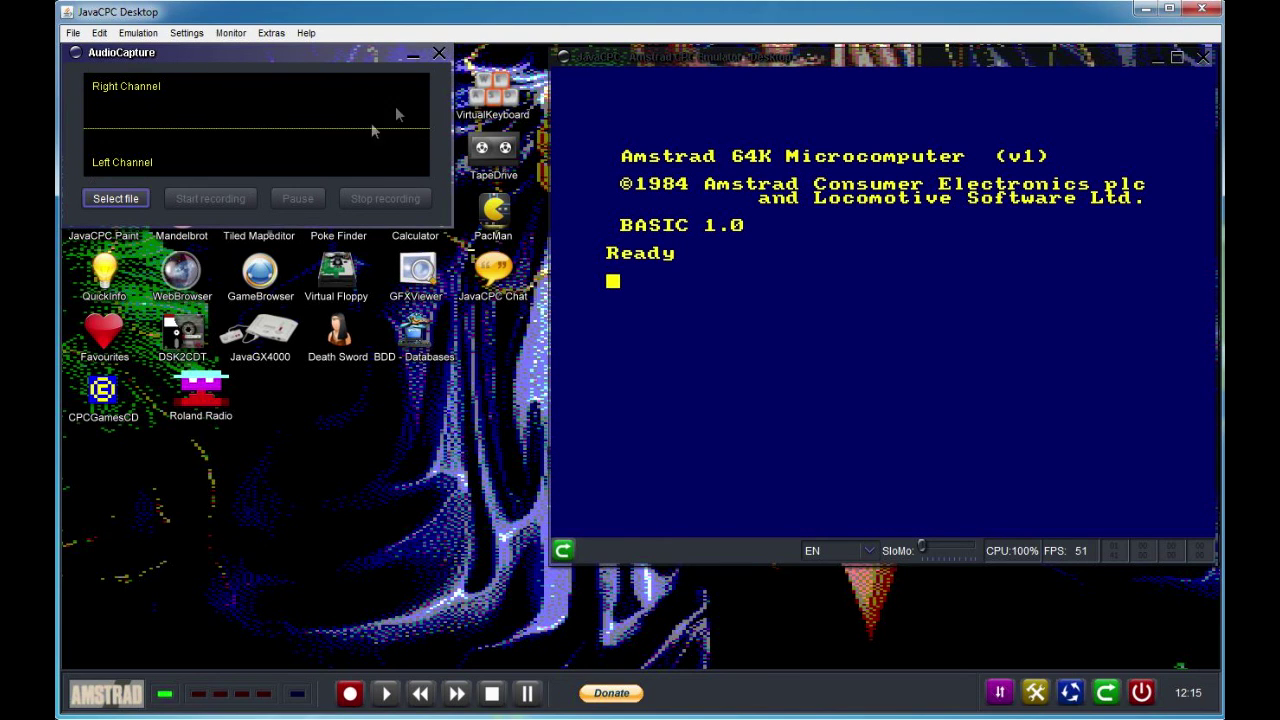
click(439, 53)
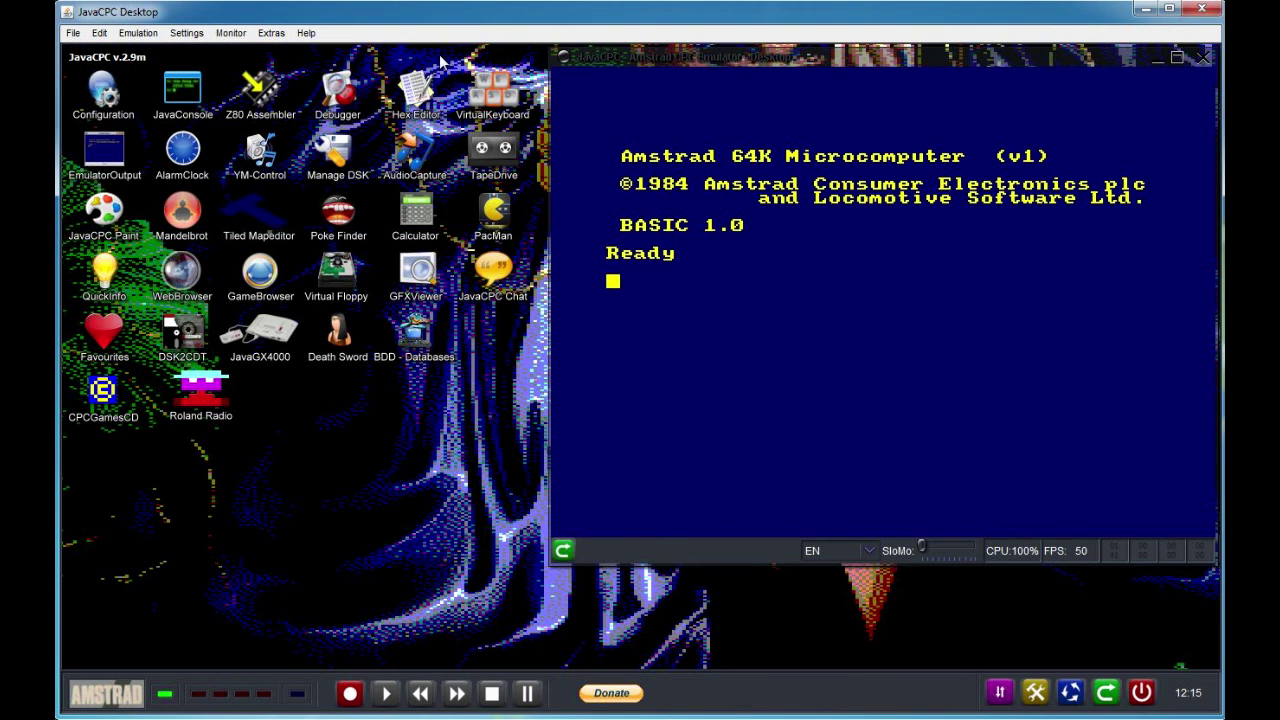
View the Scientific Calculator, moving its window clear of the emulator screen, and close it.
double_click(426, 205)
drag(671, 80, 308, 197)
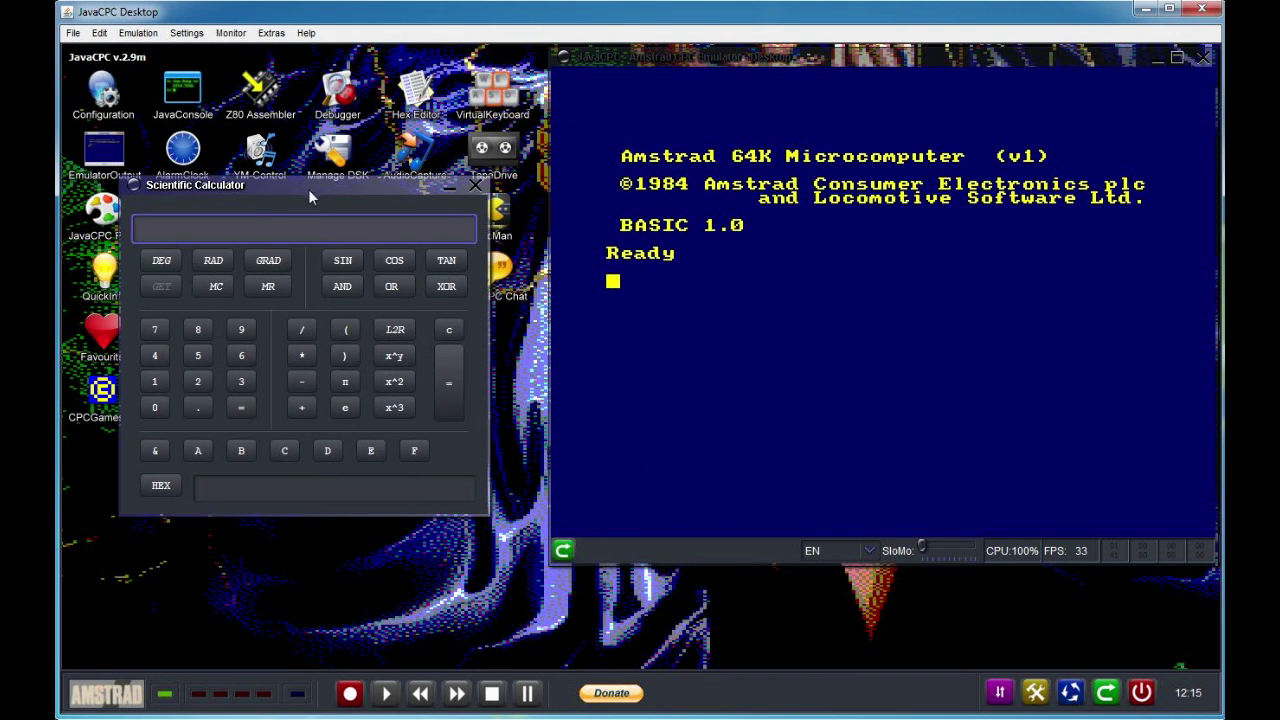
click(476, 185)
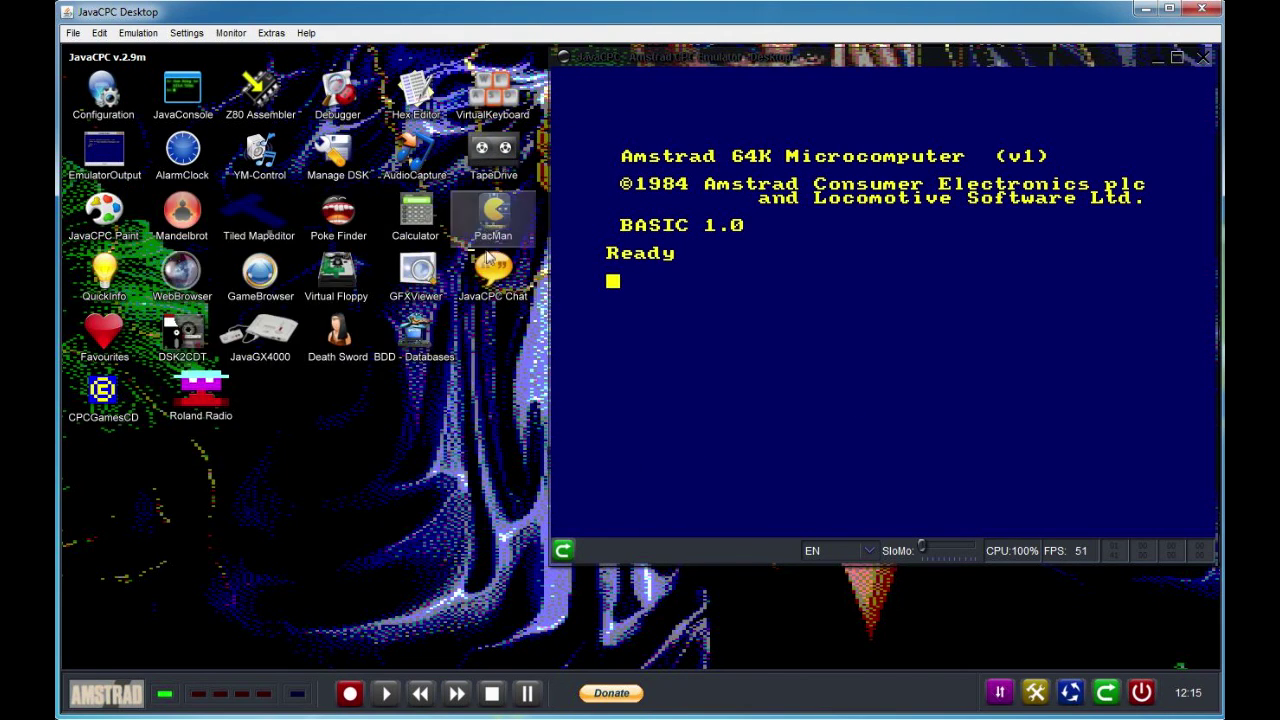
View the GFXViewer and close it together with the Debugger window behind it.
click(418, 270)
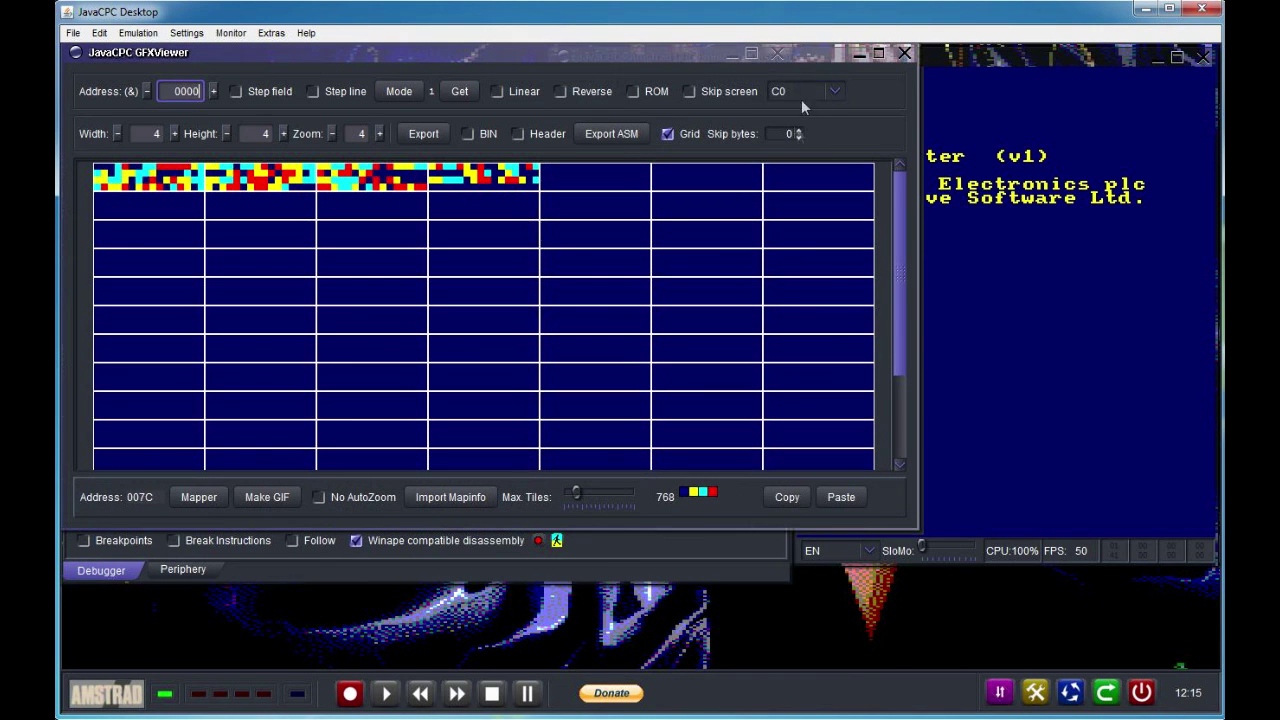
click(904, 53)
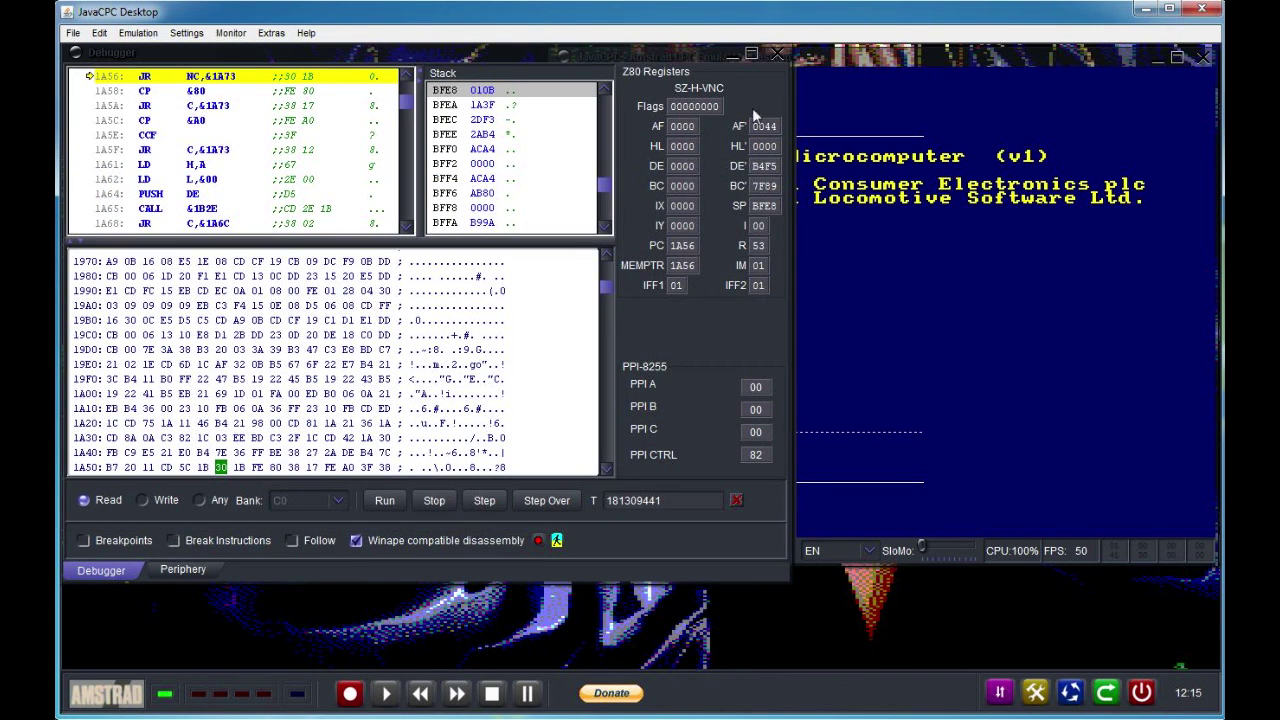
click(778, 53)
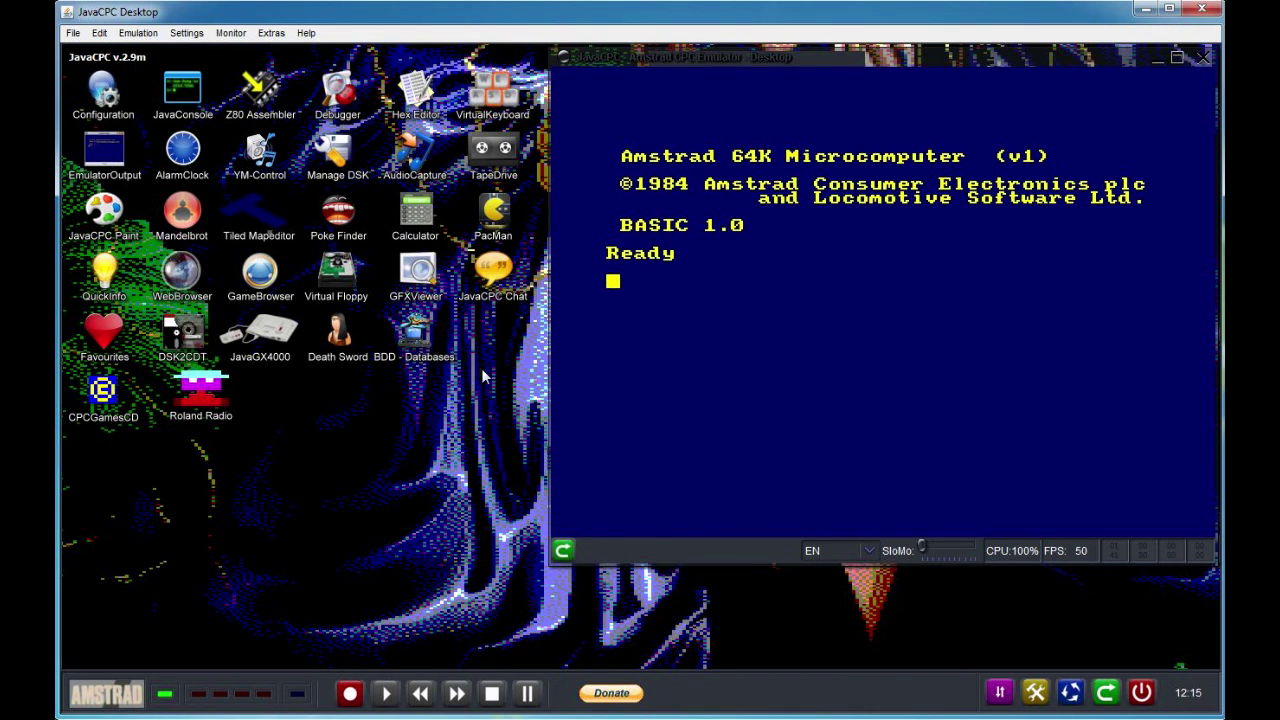
Browse the game list in the BDD CPC File Databases from start to near the end and back, and close it.
click(438, 341)
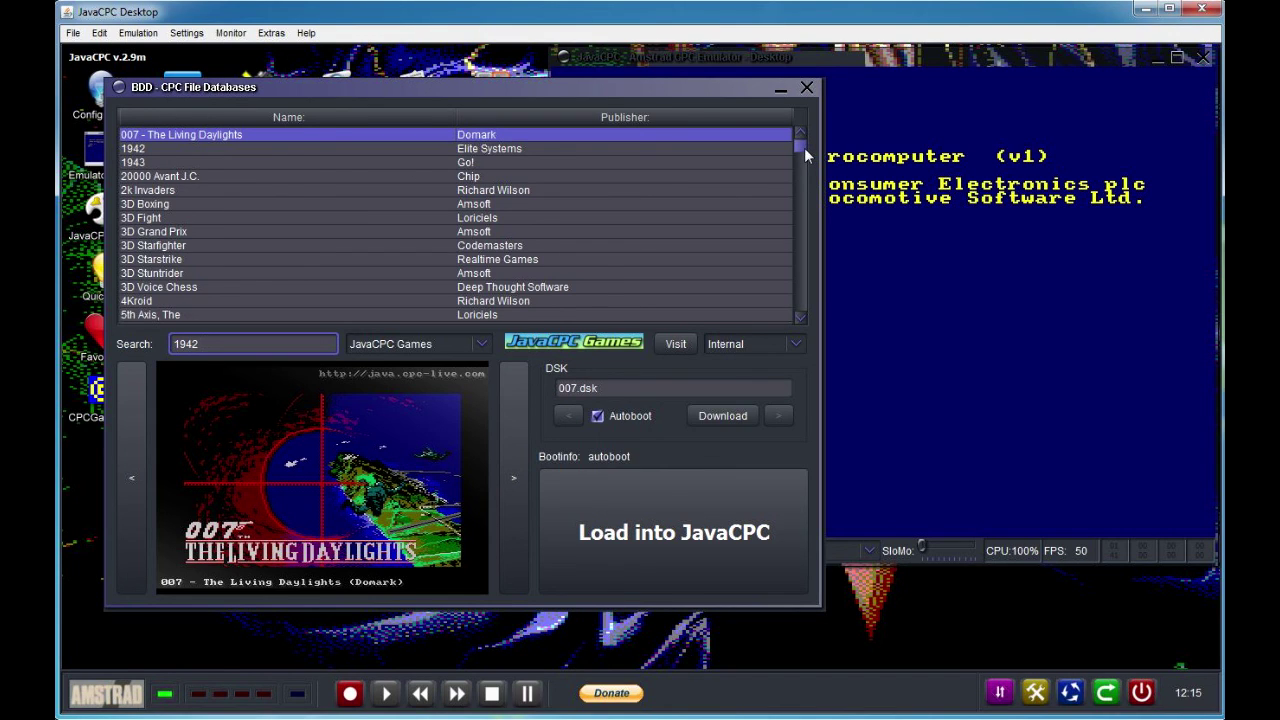
drag(804, 147, 805, 287)
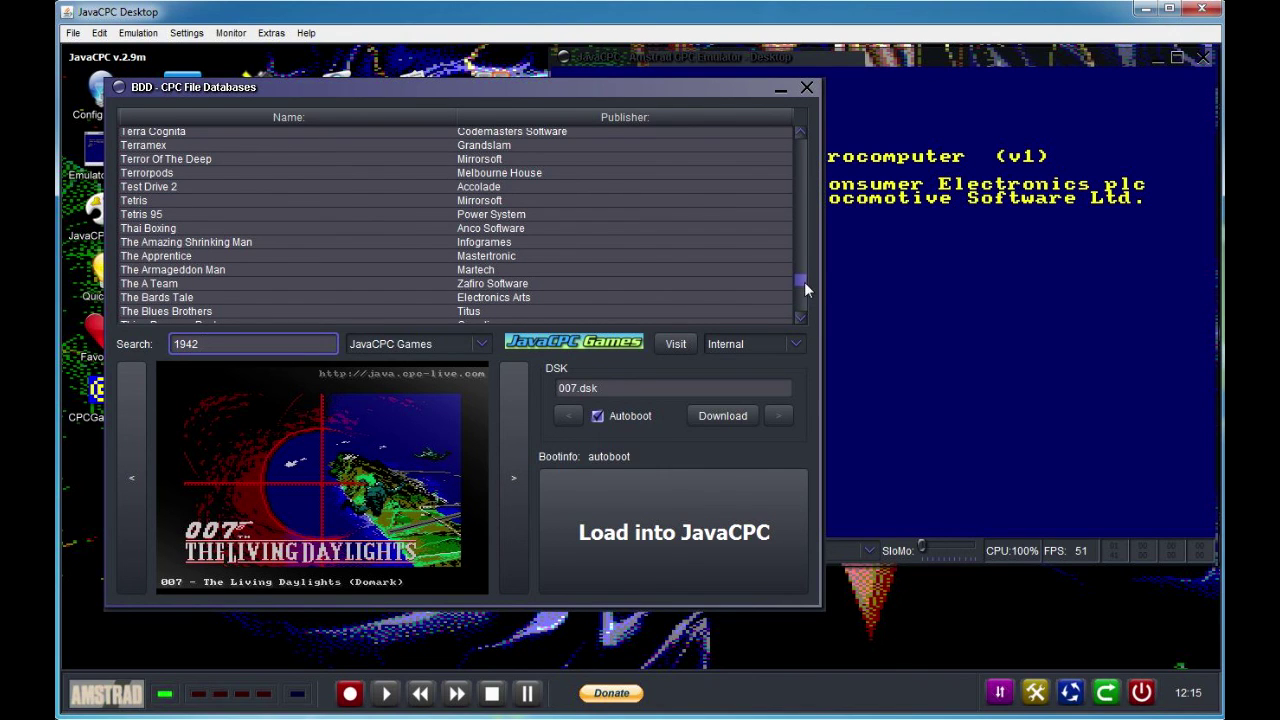
drag(804, 281, 804, 145)
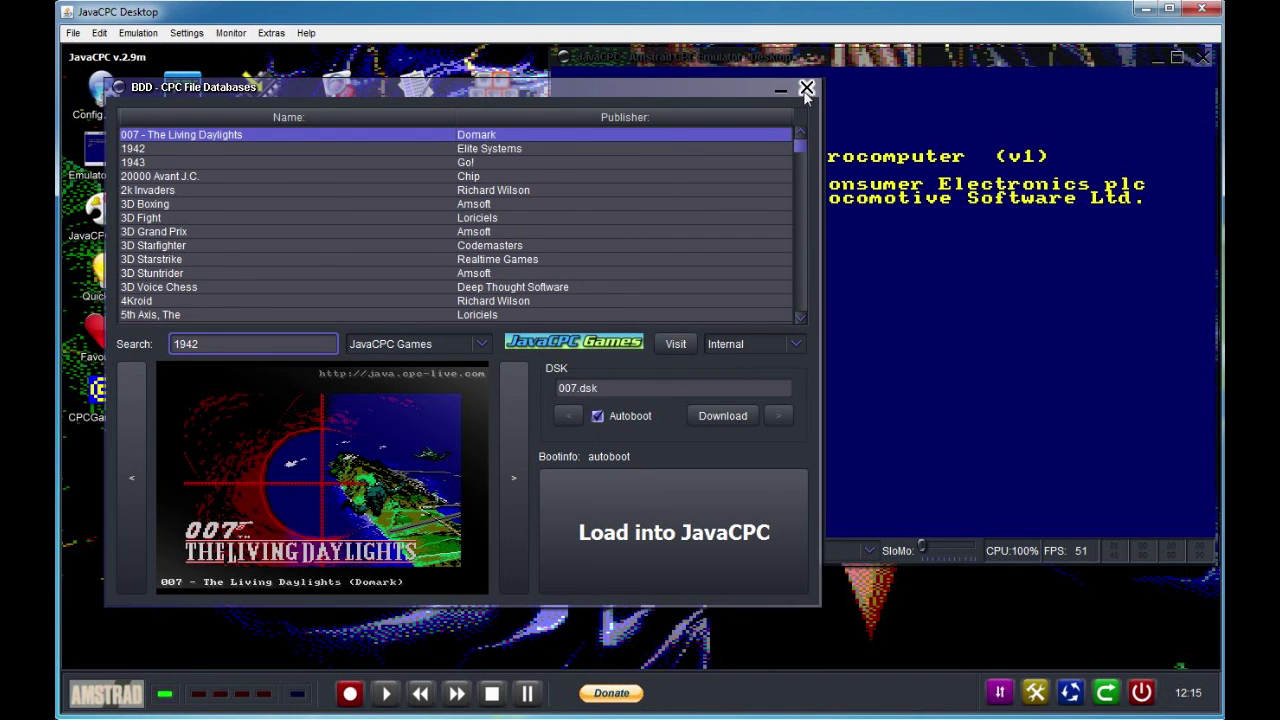
click(806, 88)
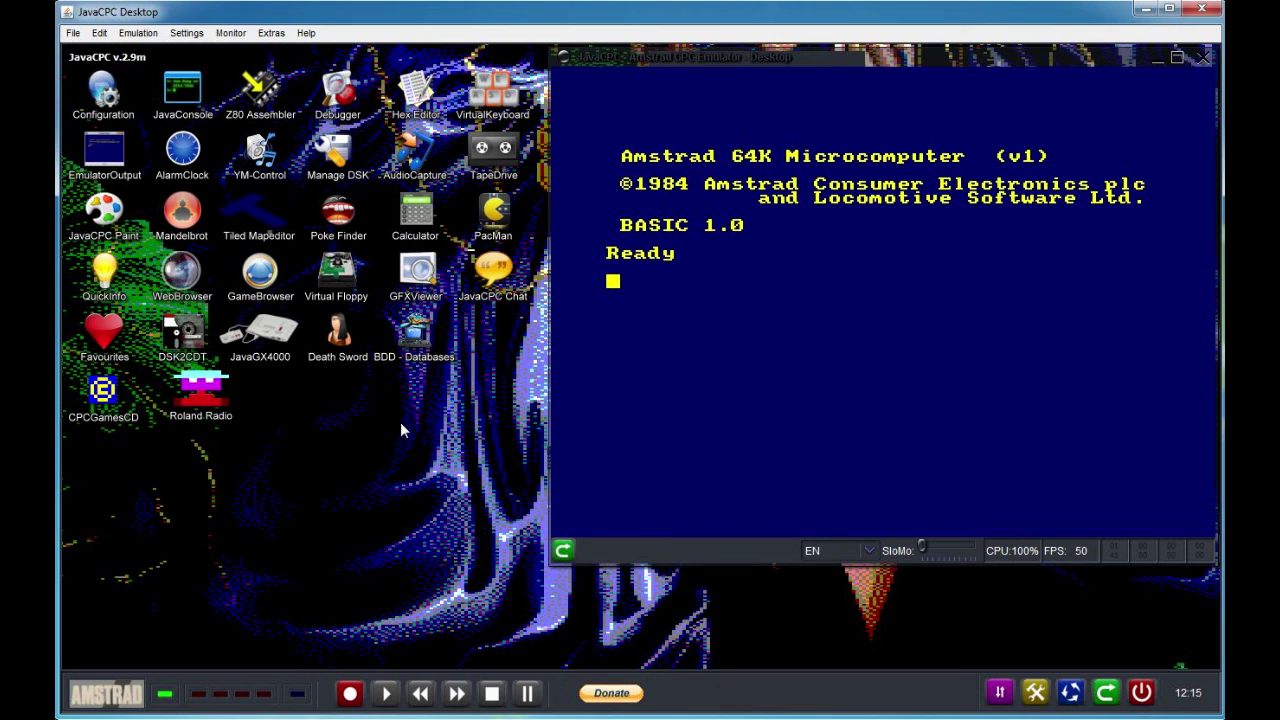
View the VirtualKeyboard and the TapeDeck, moving the TapeDeck off the emulator screen, and close each one.
click(503, 113)
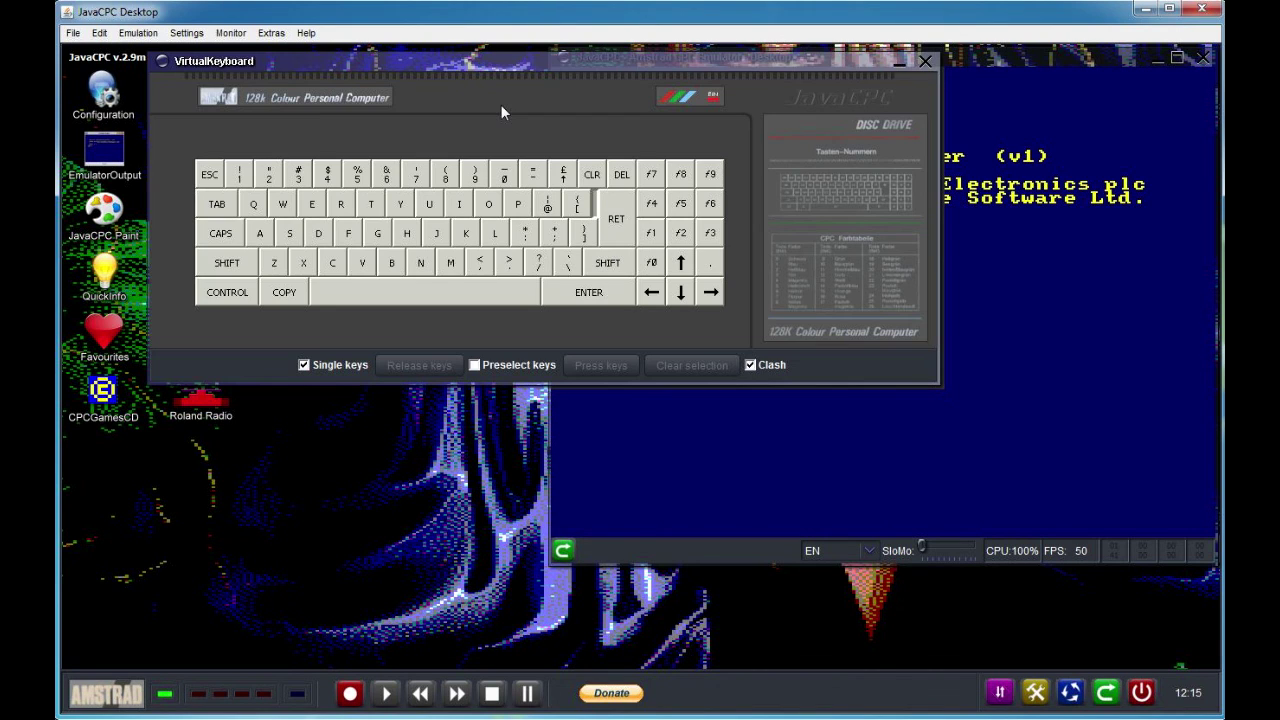
click(926, 60)
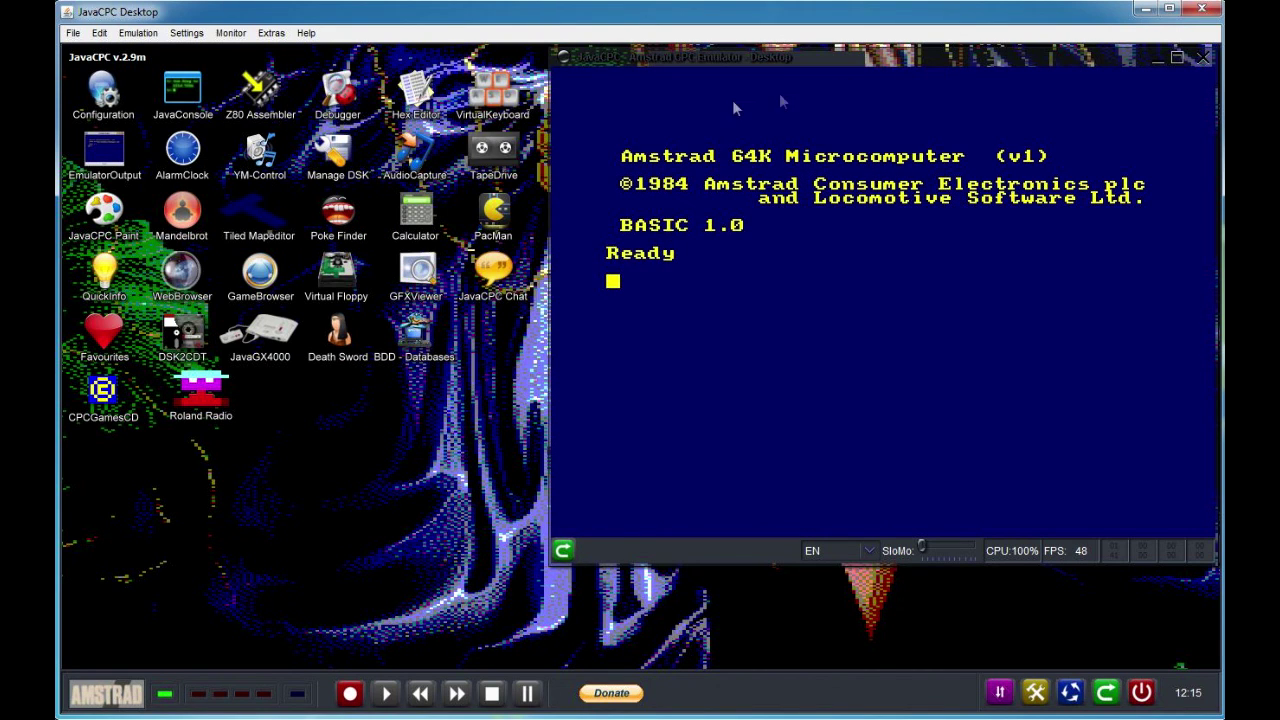
click(493, 150)
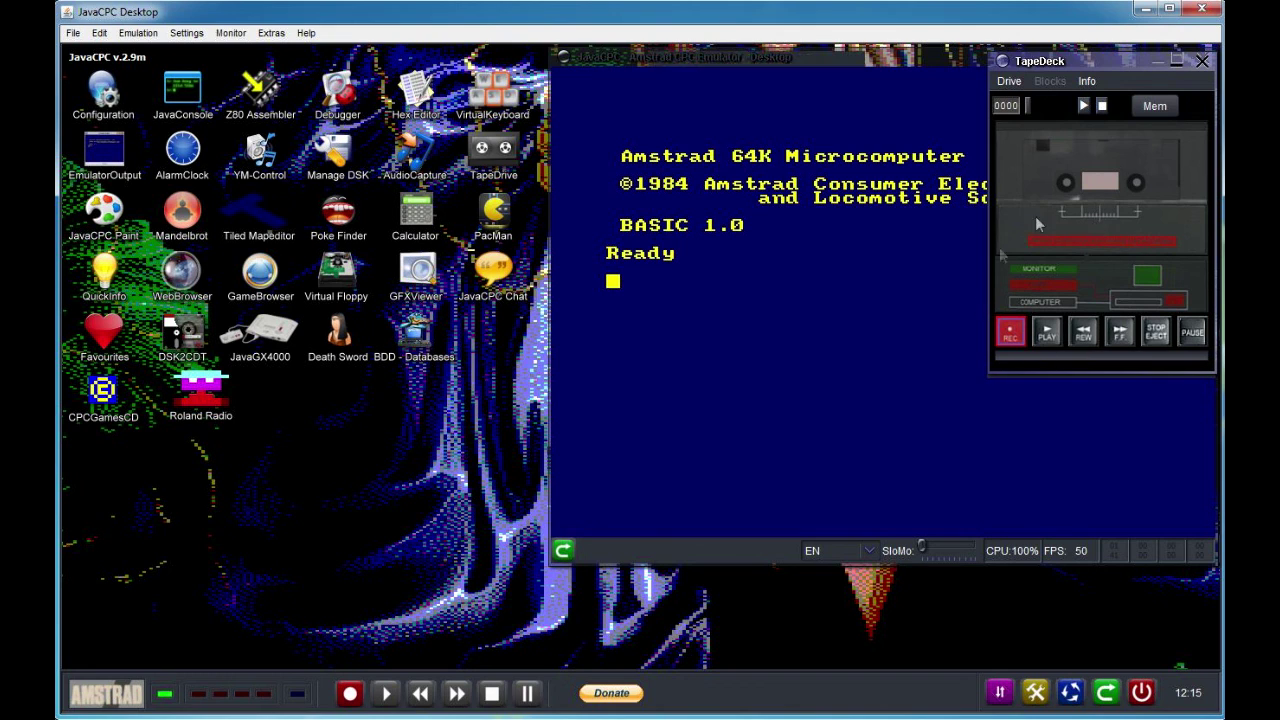
drag(1133, 61, 336, 299)
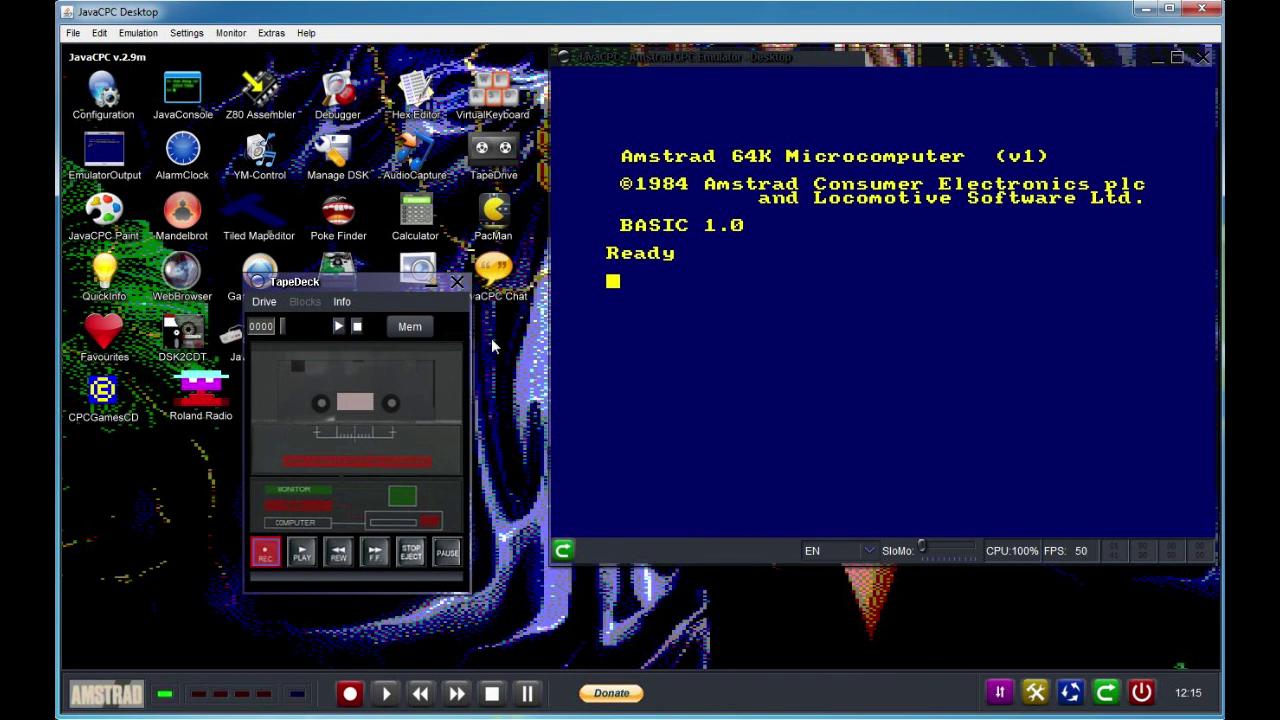
click(457, 282)
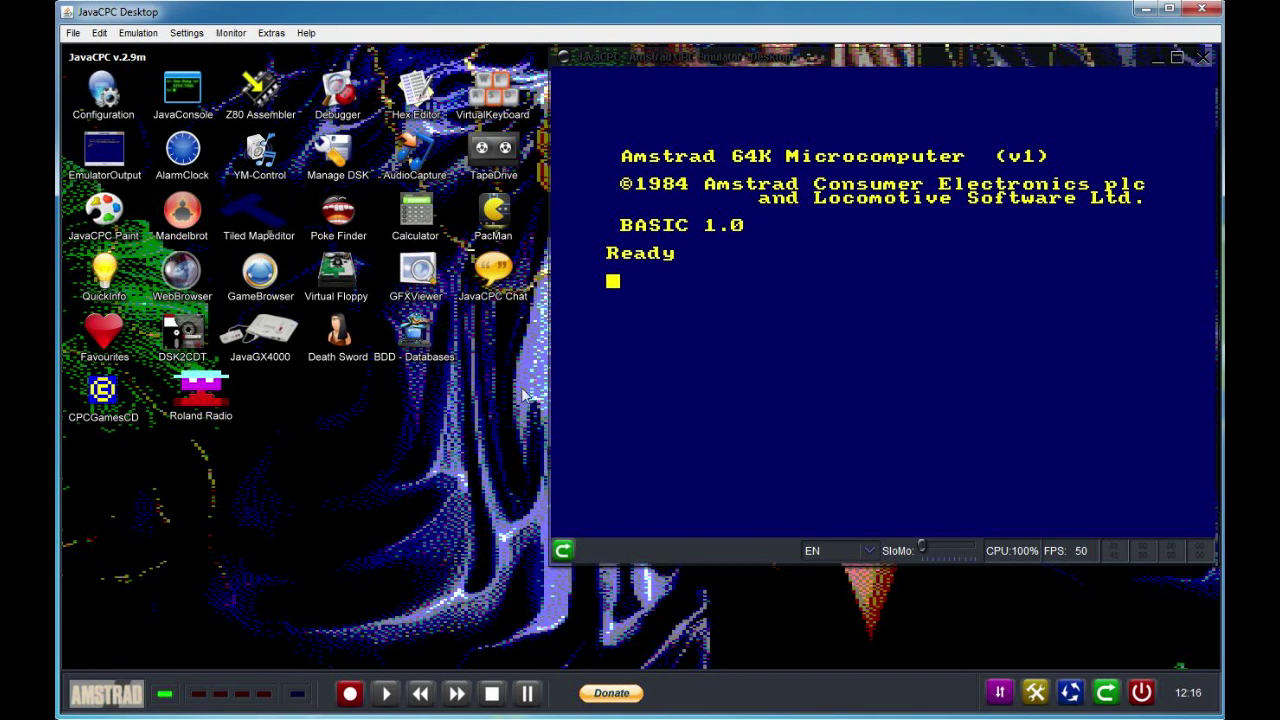
View the PacMan game and the JavaCPC Chat login page, closing each one.
click(502, 224)
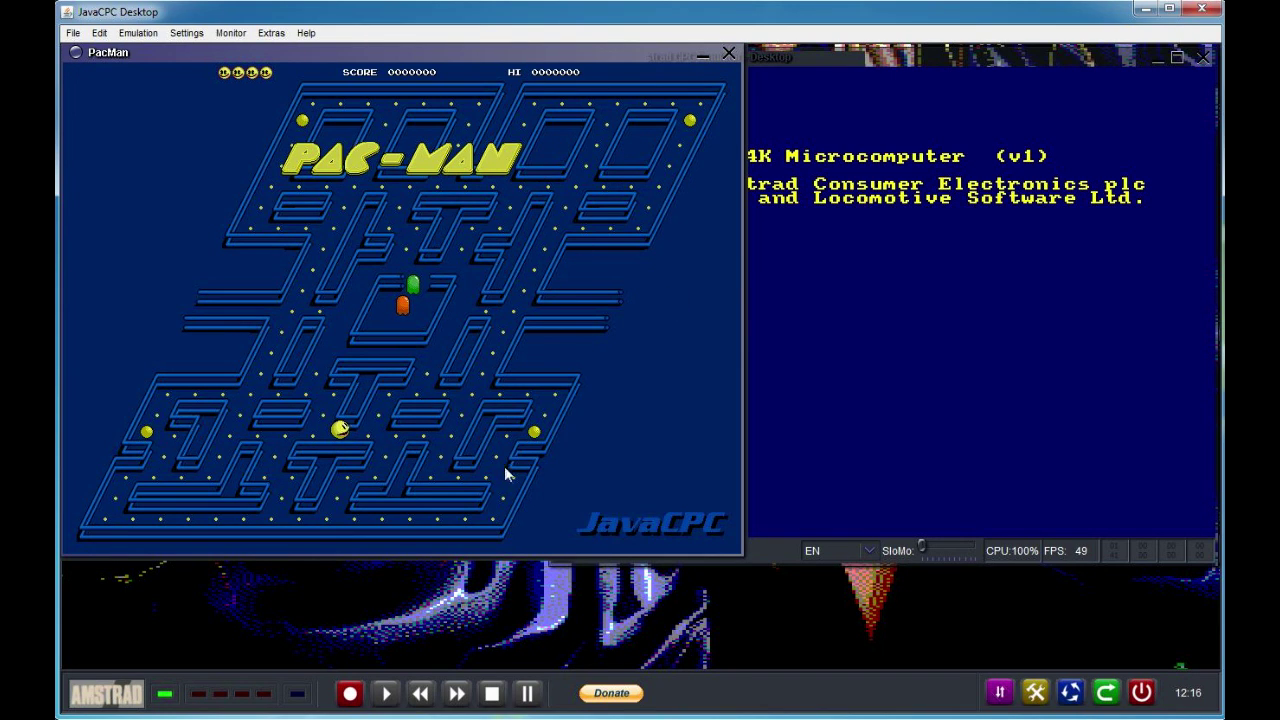
click(728, 53)
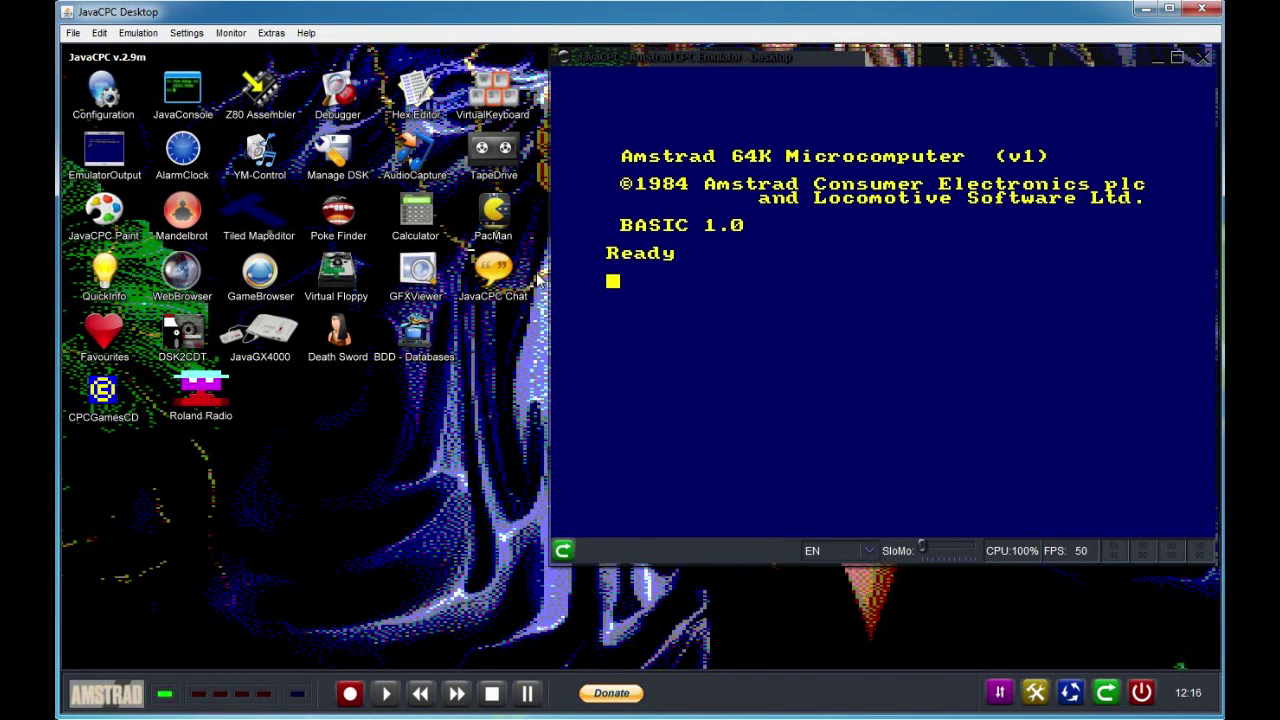
double_click(495, 270)
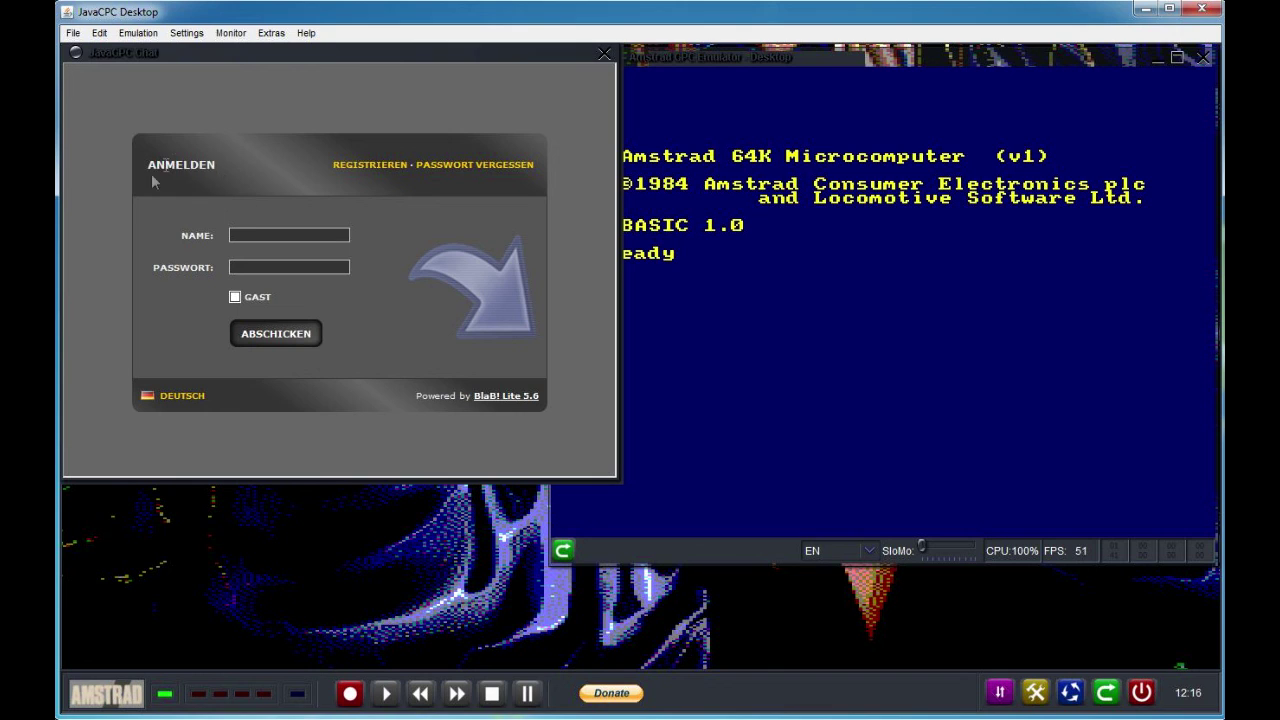
click(604, 53)
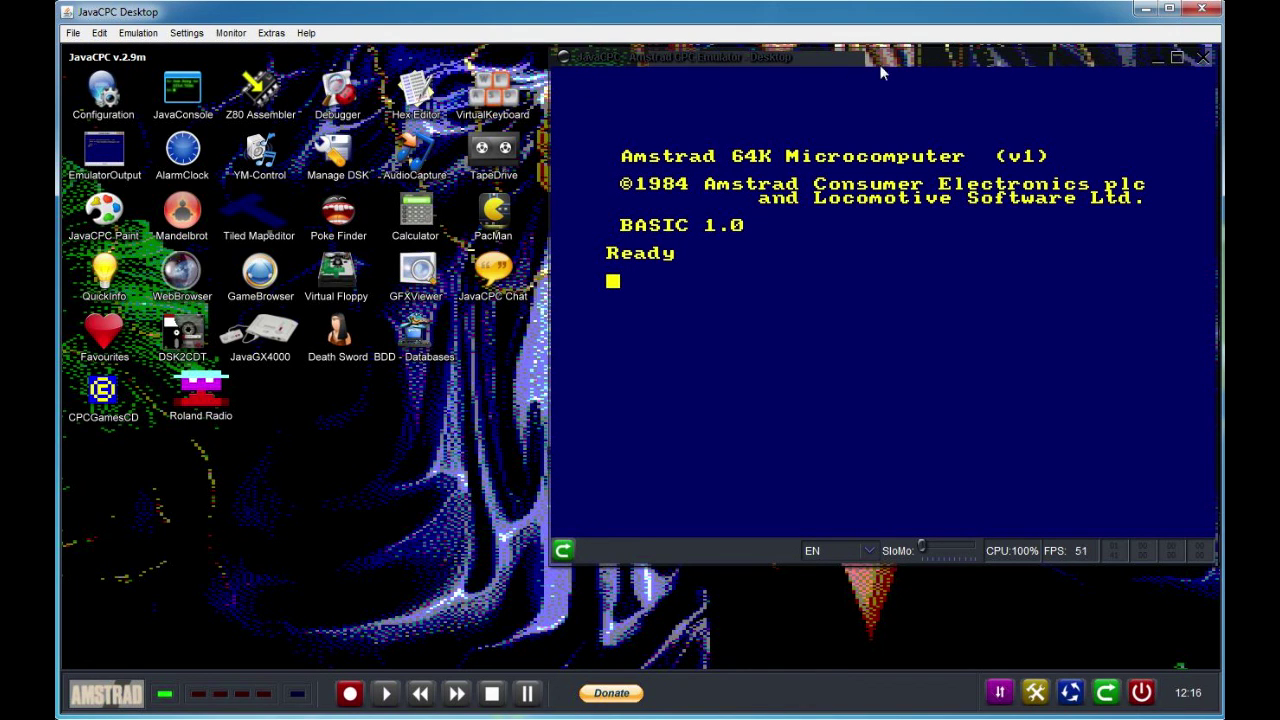
Move the desktop clock to the free area below the icons and place the emulator window beside the icon grid.
drag(985, 57, 530, 57)
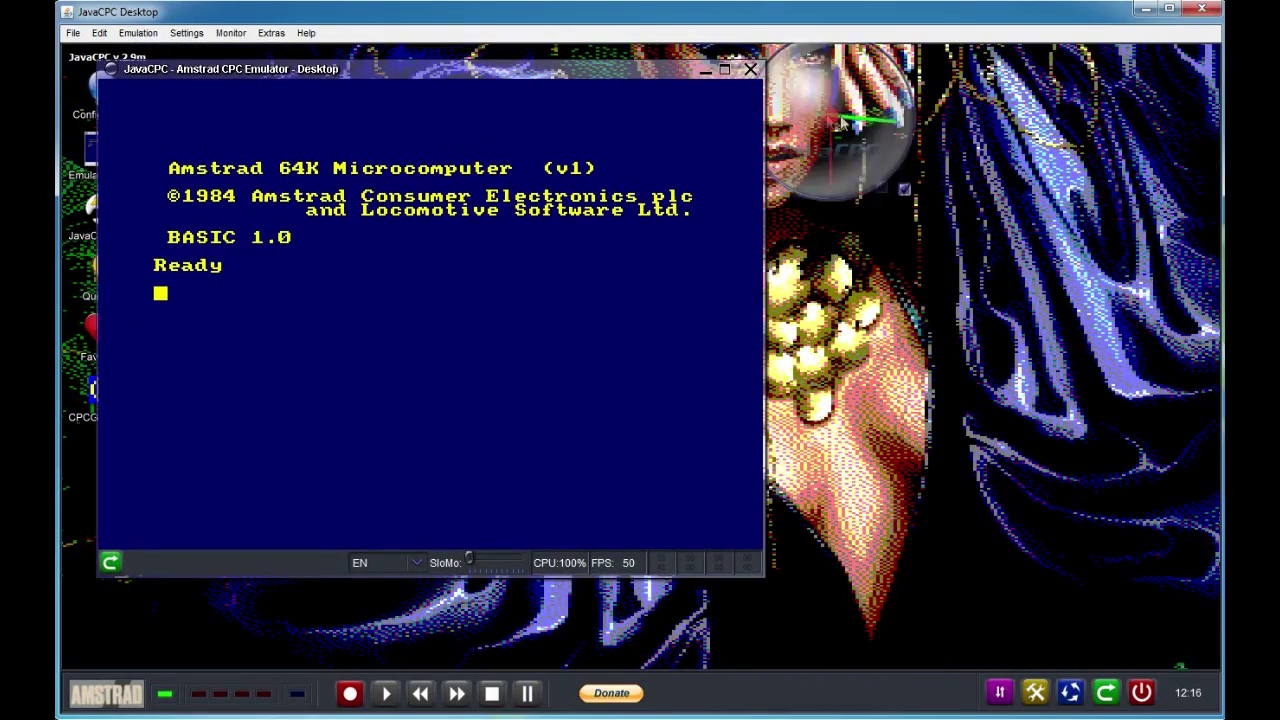
drag(1122, 137, 155, 586)
drag(394, 66, 839, 98)
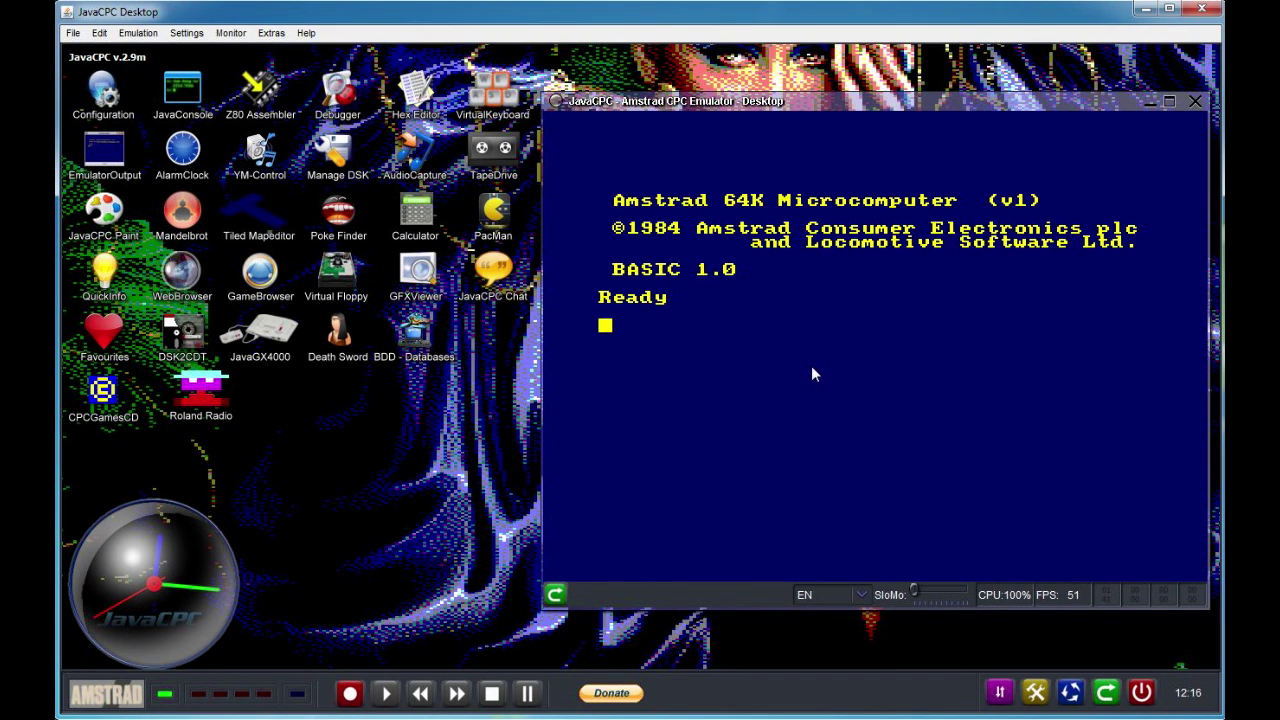
Start loading a file and choose the CPC Games folder under Amstrad CPC as the location.
key(Up)
click(72, 34)
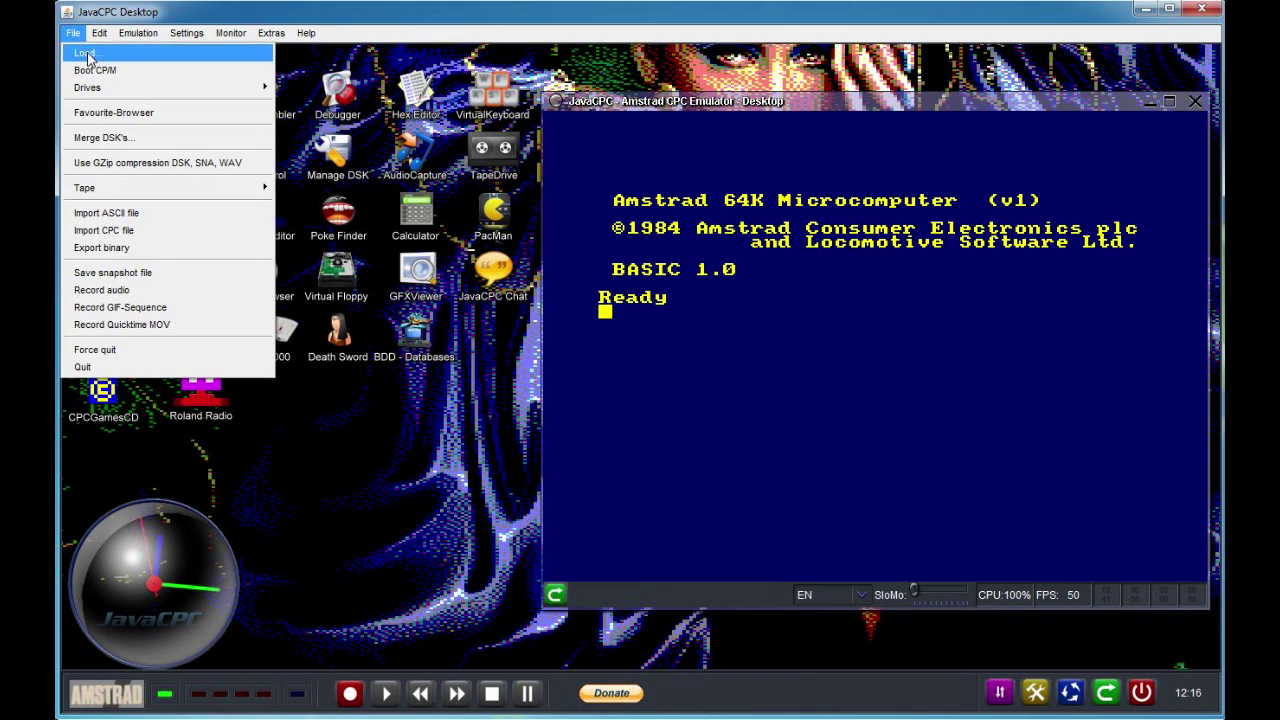
click(84, 52)
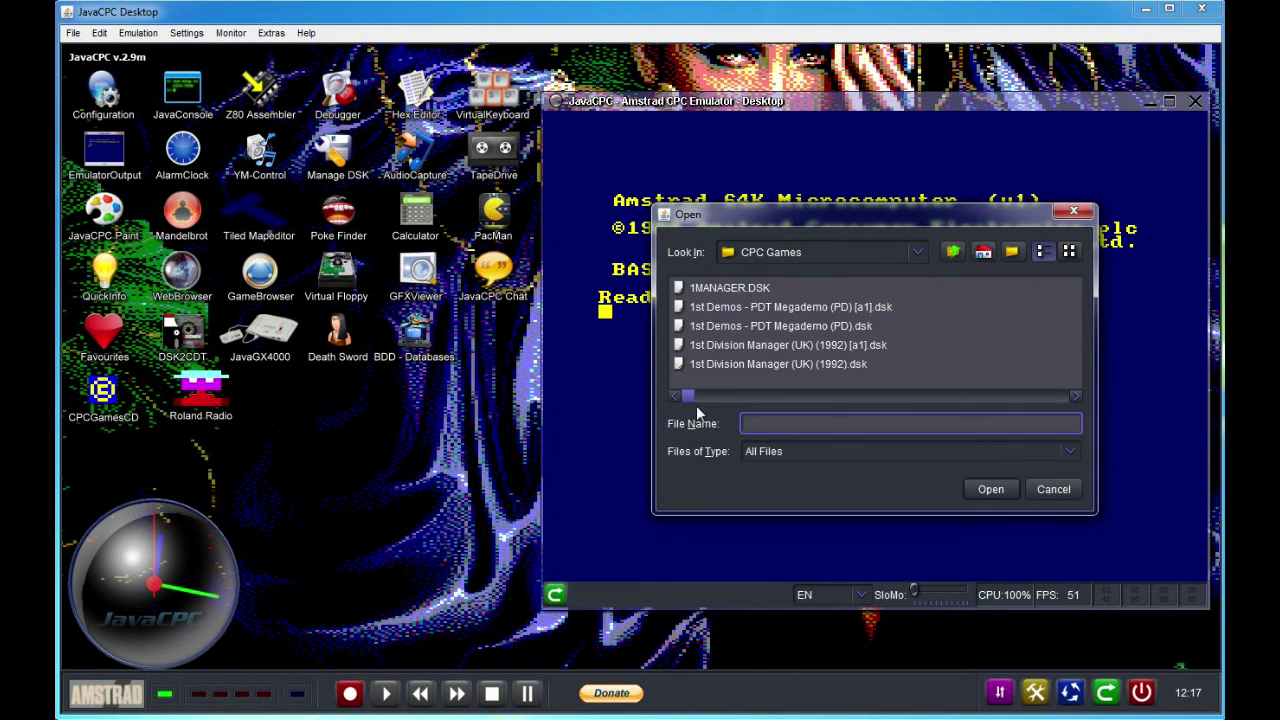
click(921, 253)
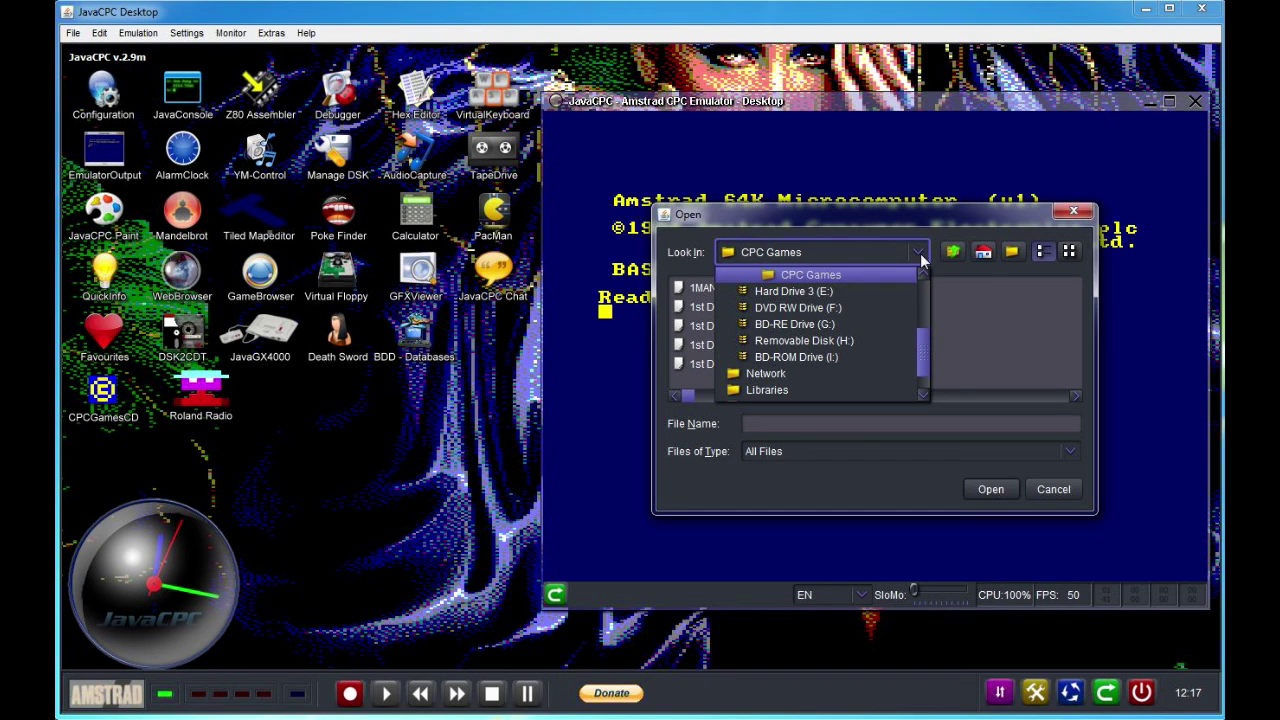
click(922, 274)
click(922, 274)
click(922, 274)
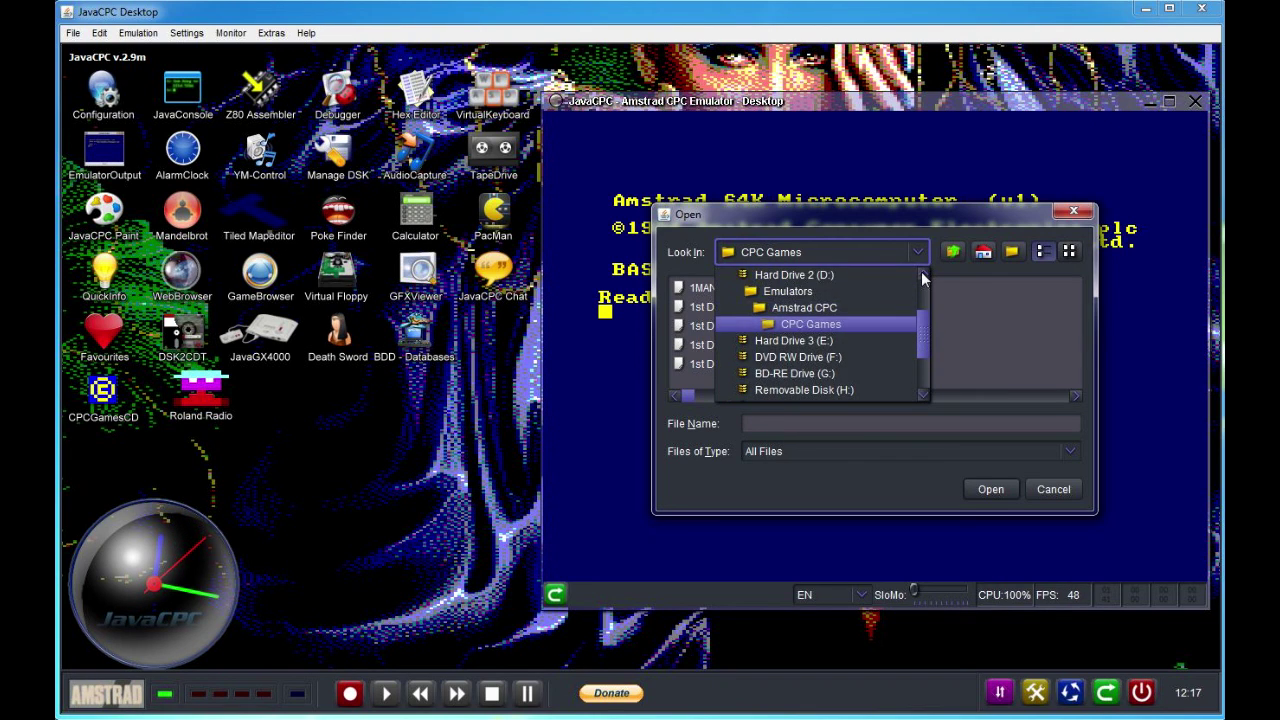
click(840, 318)
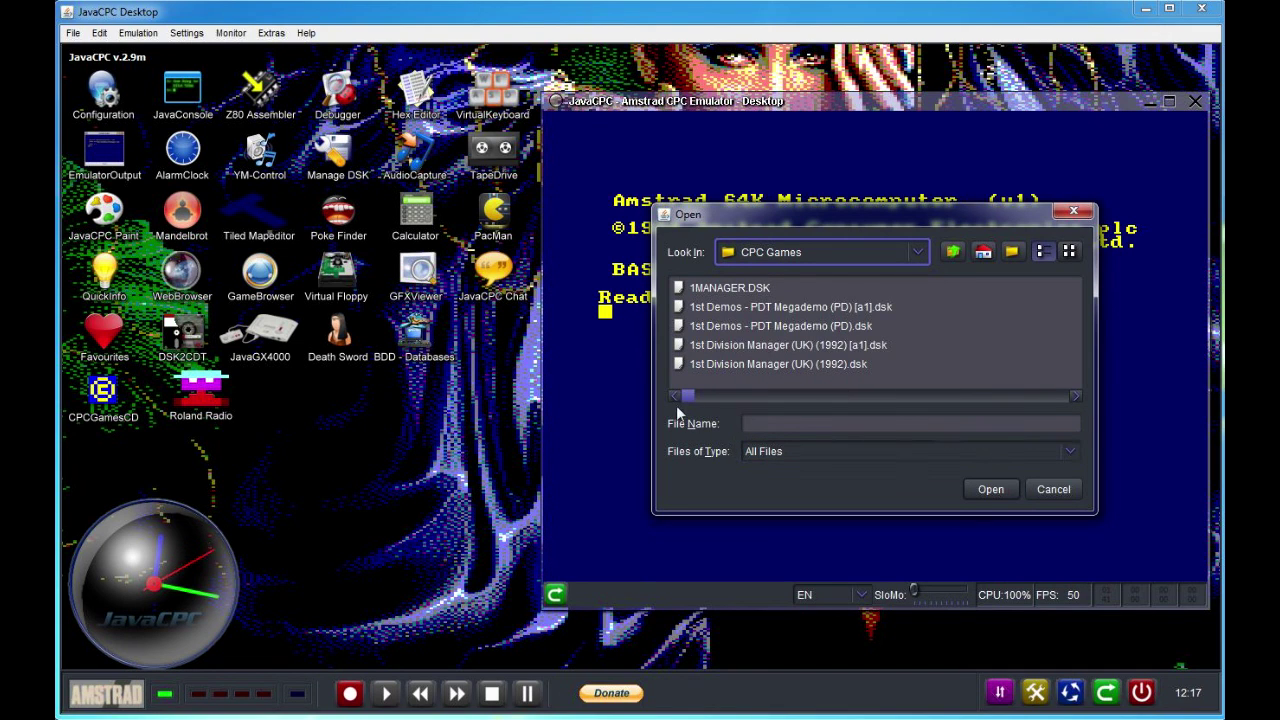
Find QUARTET.DSK in the CPC Games folder and load it into drive A.
click(706, 398)
drag(706, 397, 786, 399)
click(1075, 397)
click(1075, 397)
click(1075, 397)
click(1075, 397)
drag(790, 398, 950, 399)
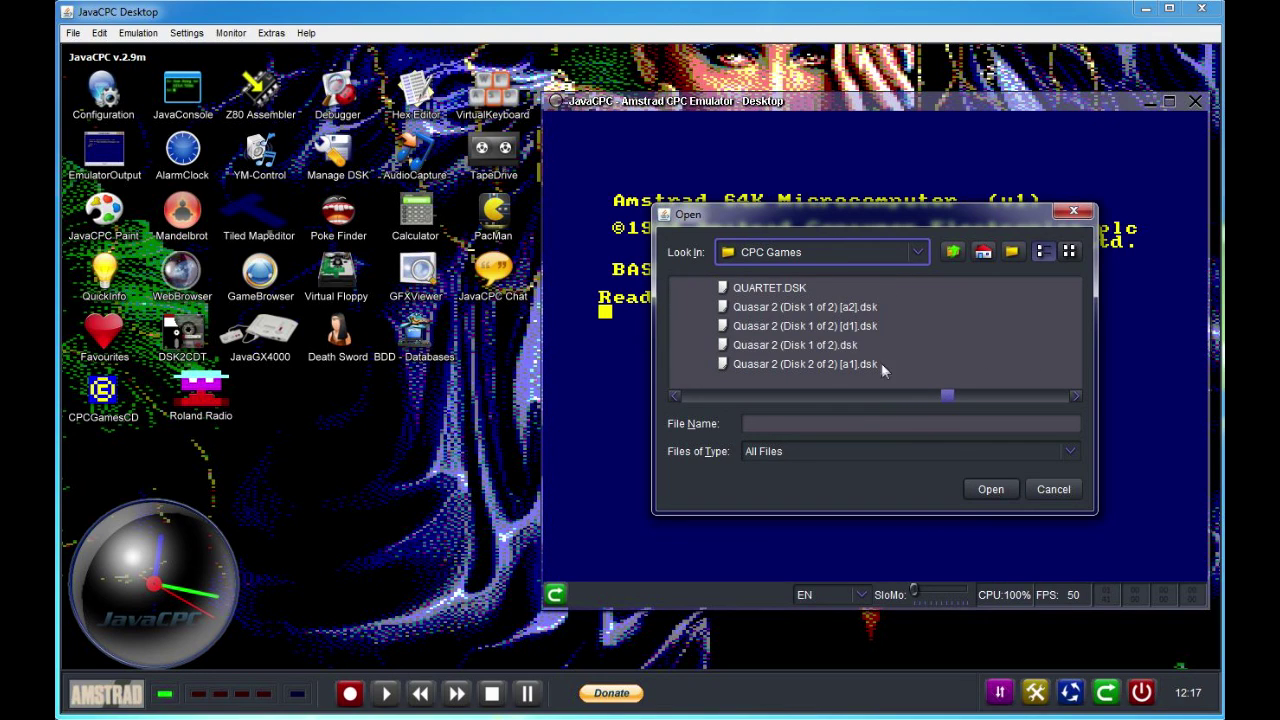
click(779, 289)
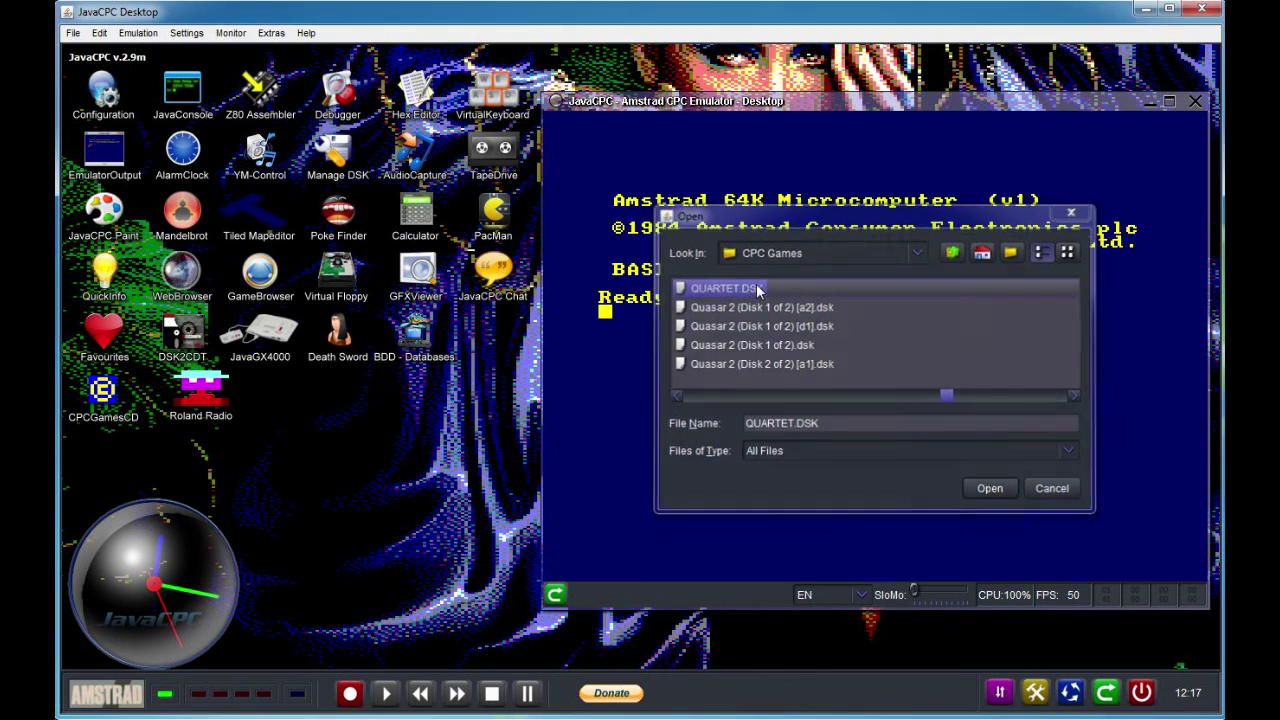
double_click(758, 289)
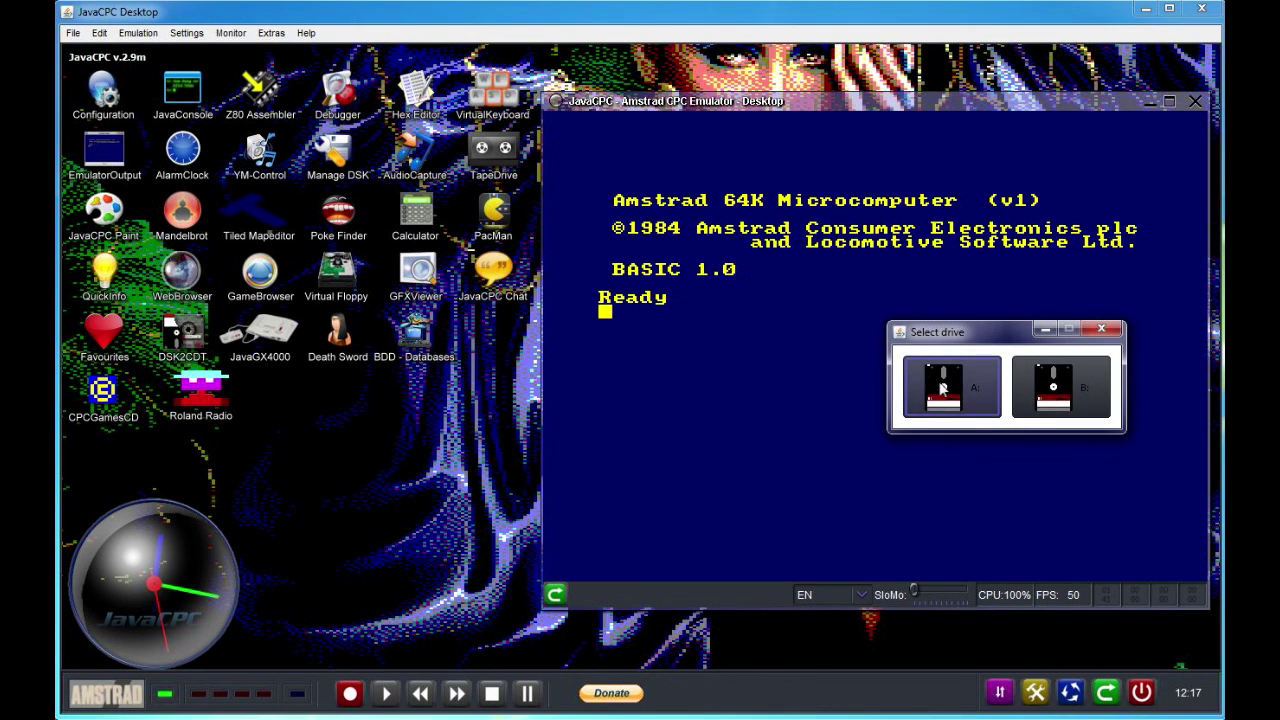
click(941, 388)
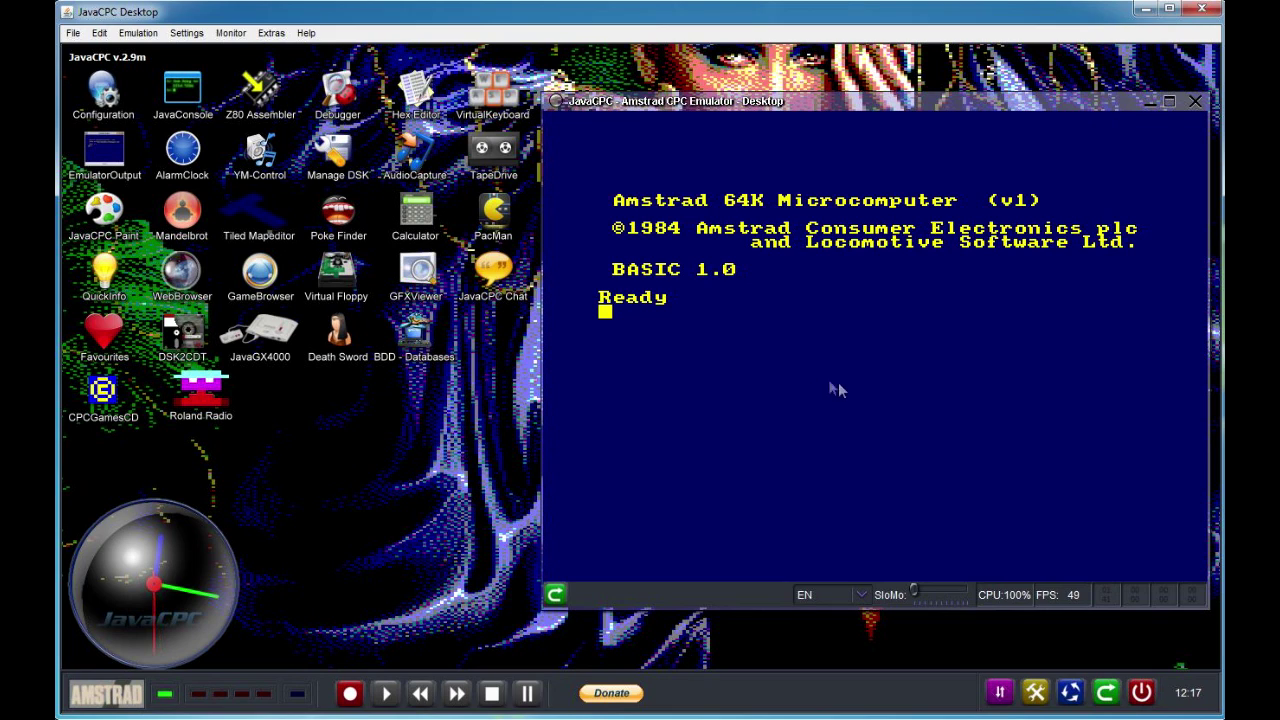
Try to list the disk's contents with the cat command, and reset the emulation.
text(cat)
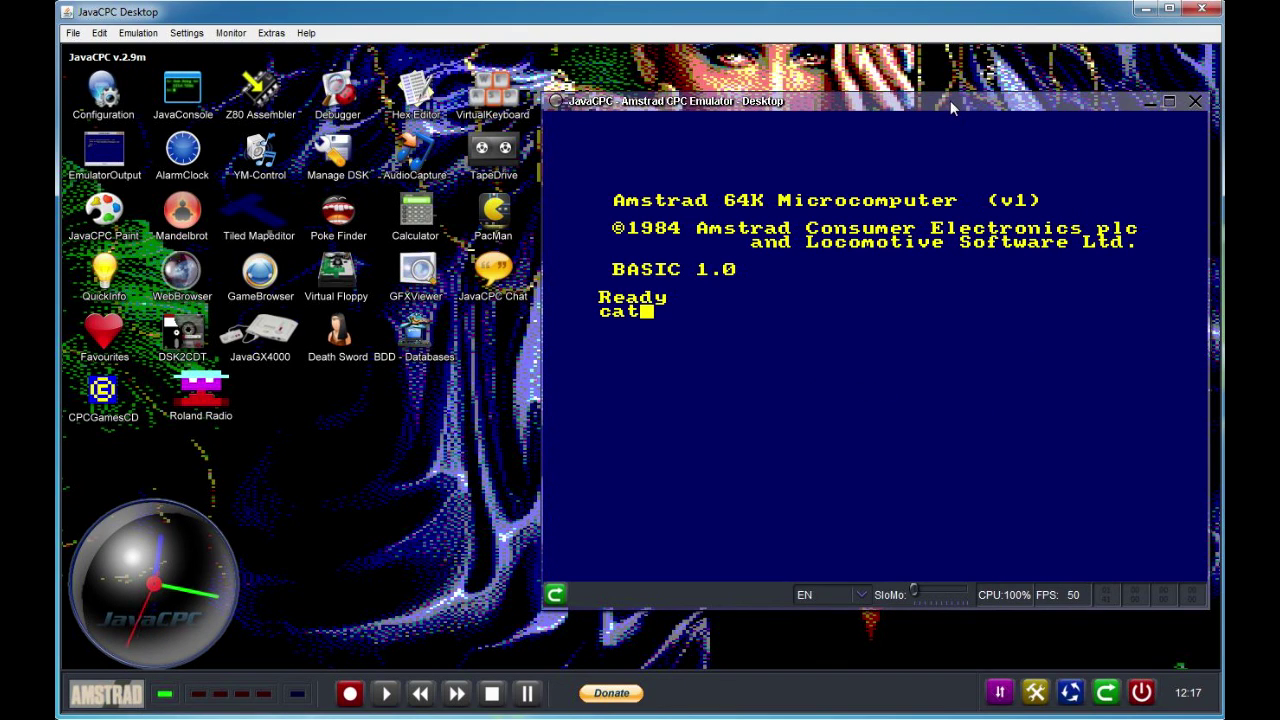
key(Return)
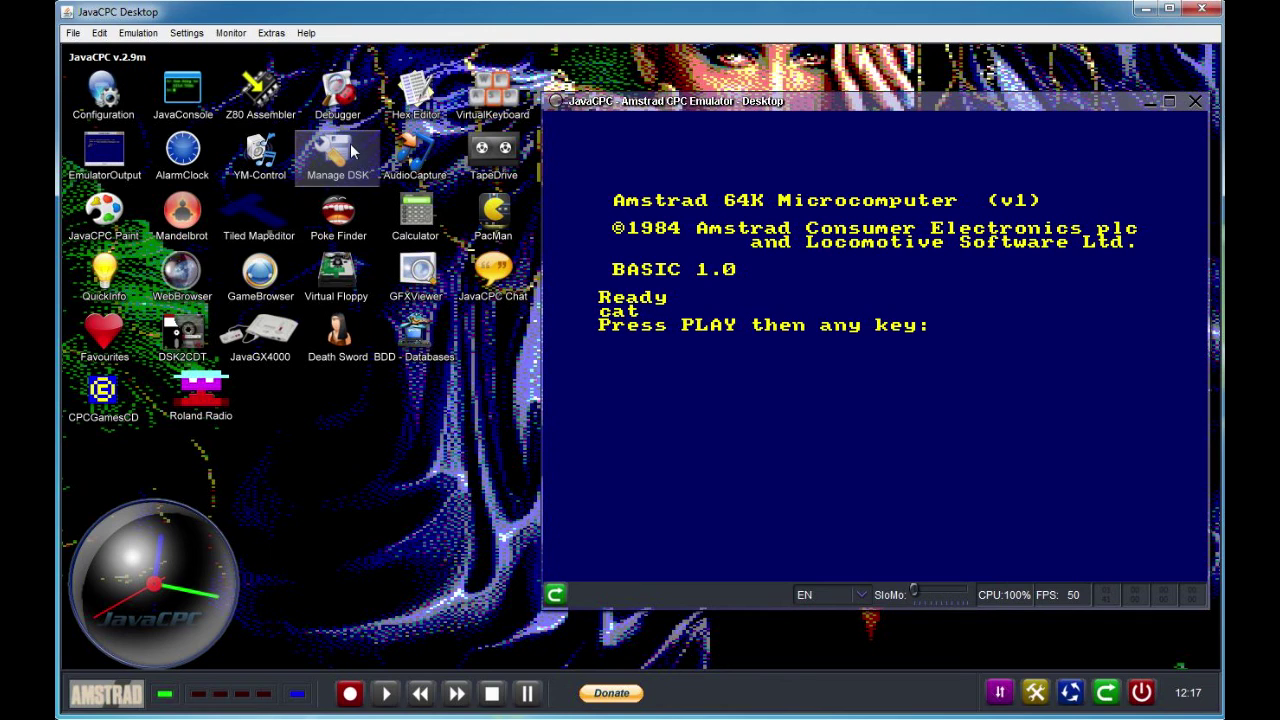
click(145, 33)
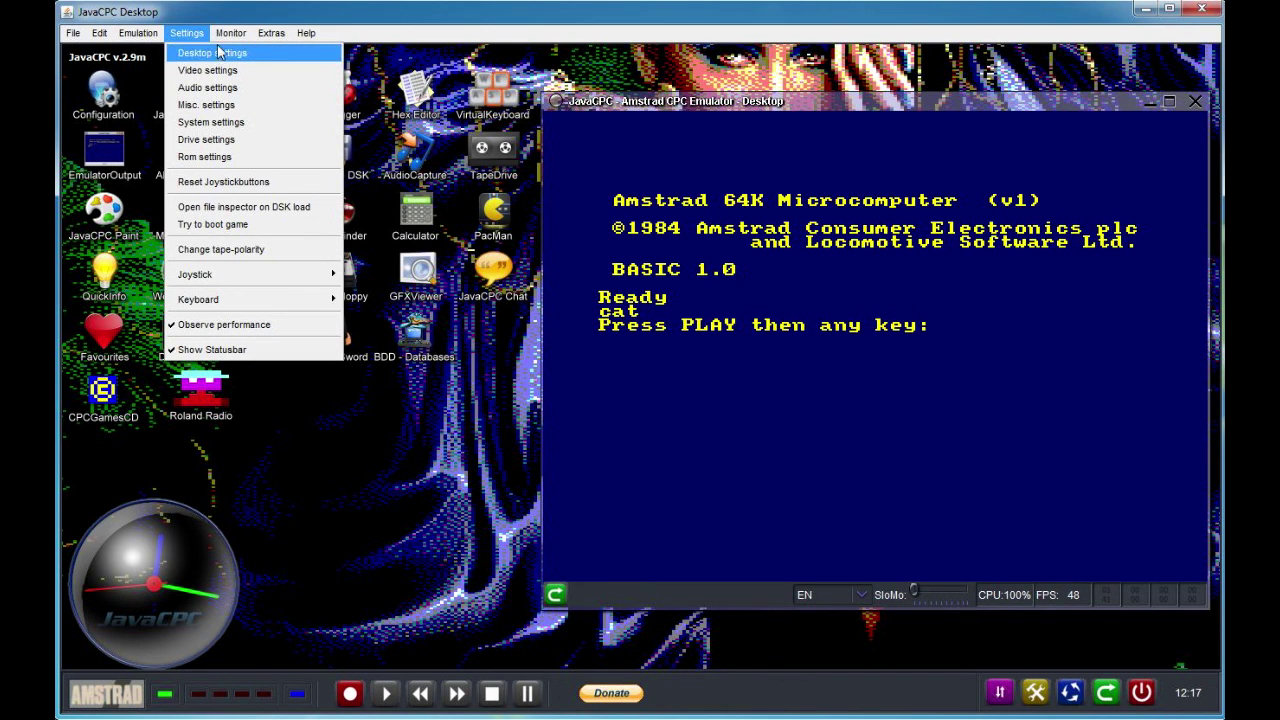
mouse_move(158, 33)
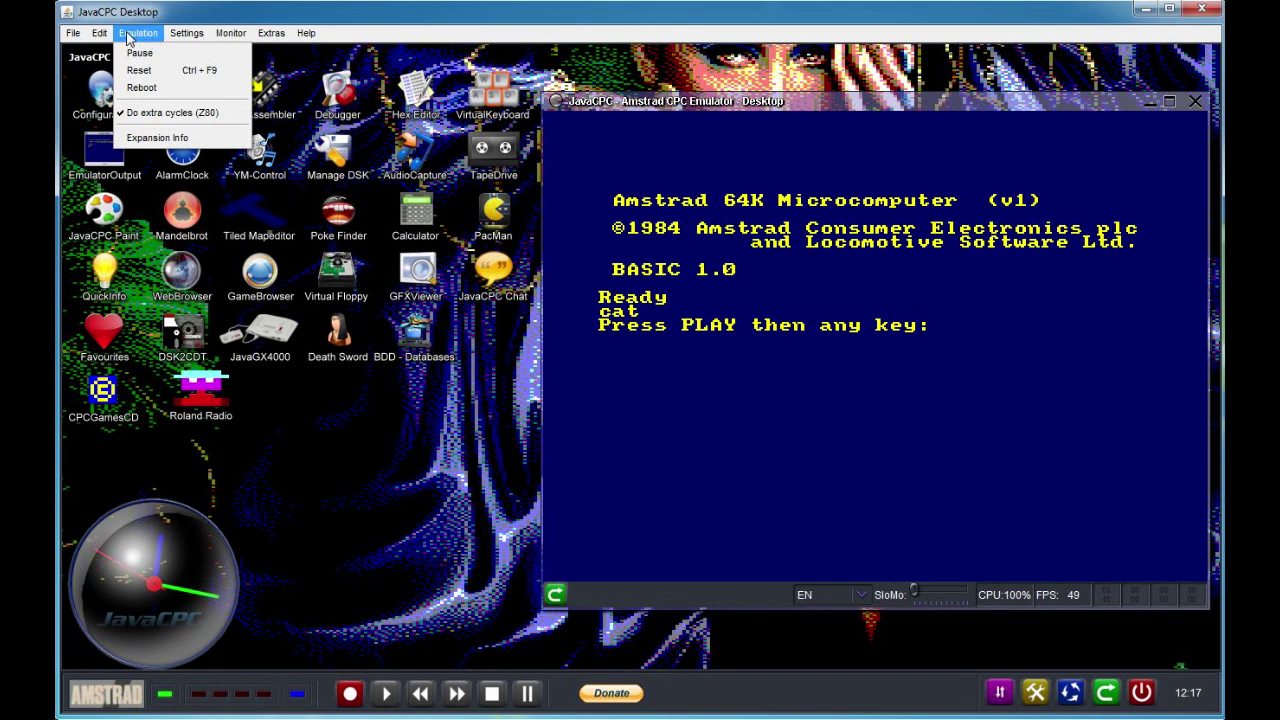
click(145, 70)
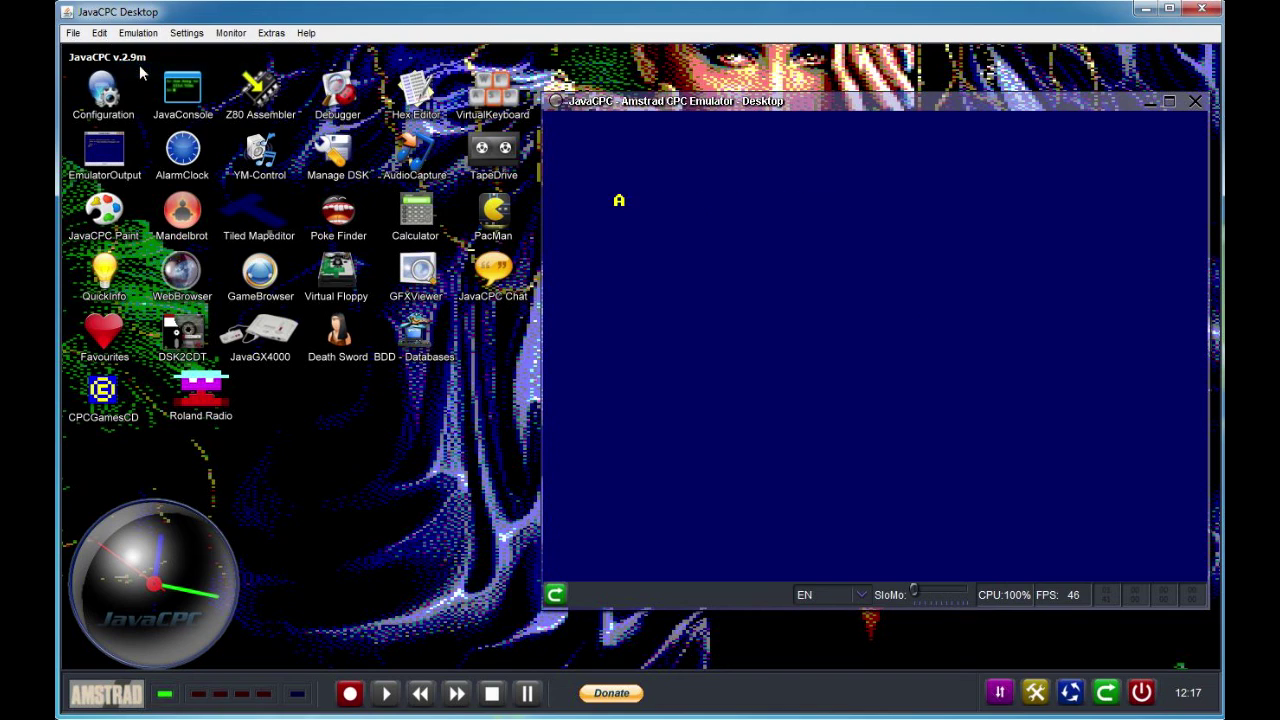
Set the emulated system in the ROM options to CPC 6128, apply it and close the options.
click(188, 34)
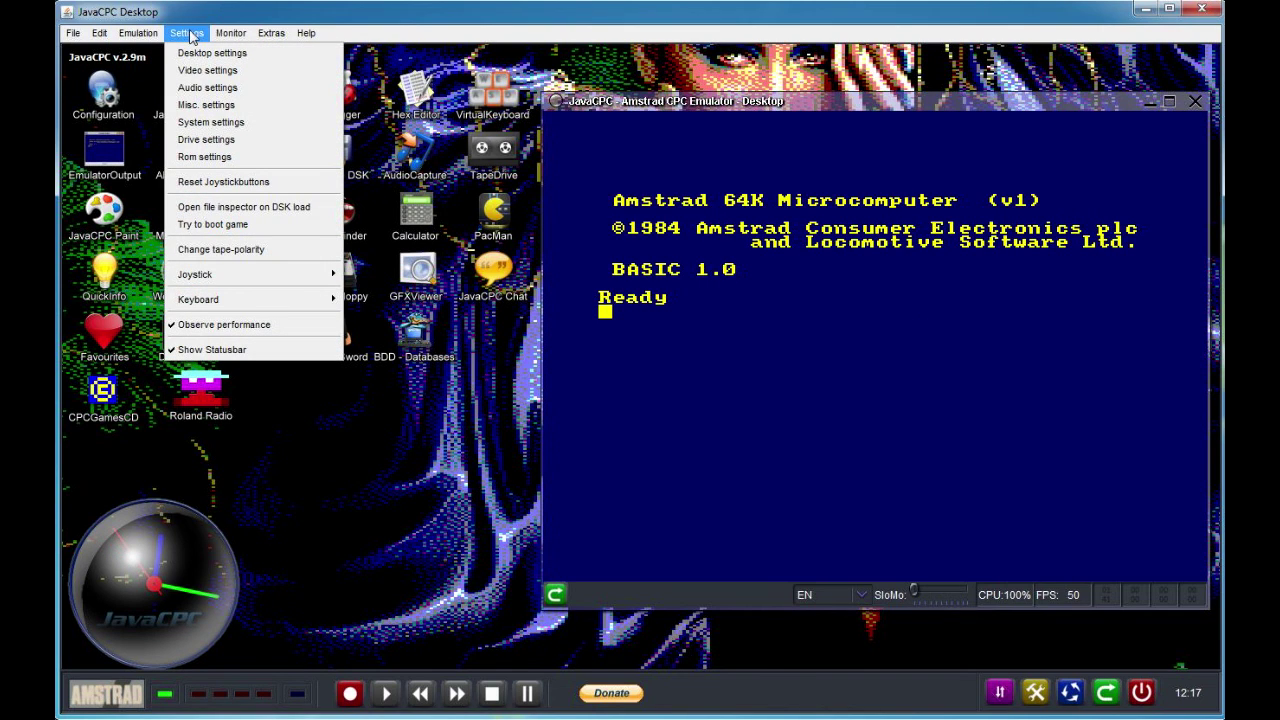
mouse_move(130, 38)
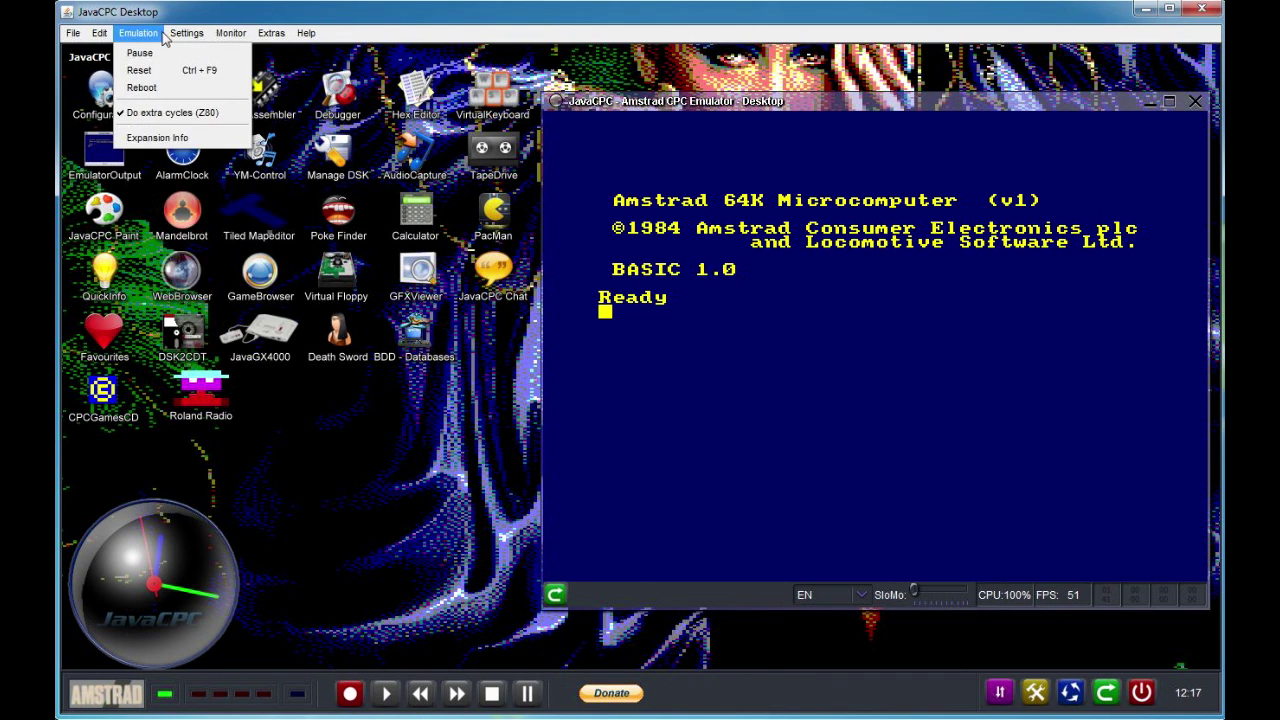
mouse_move(181, 39)
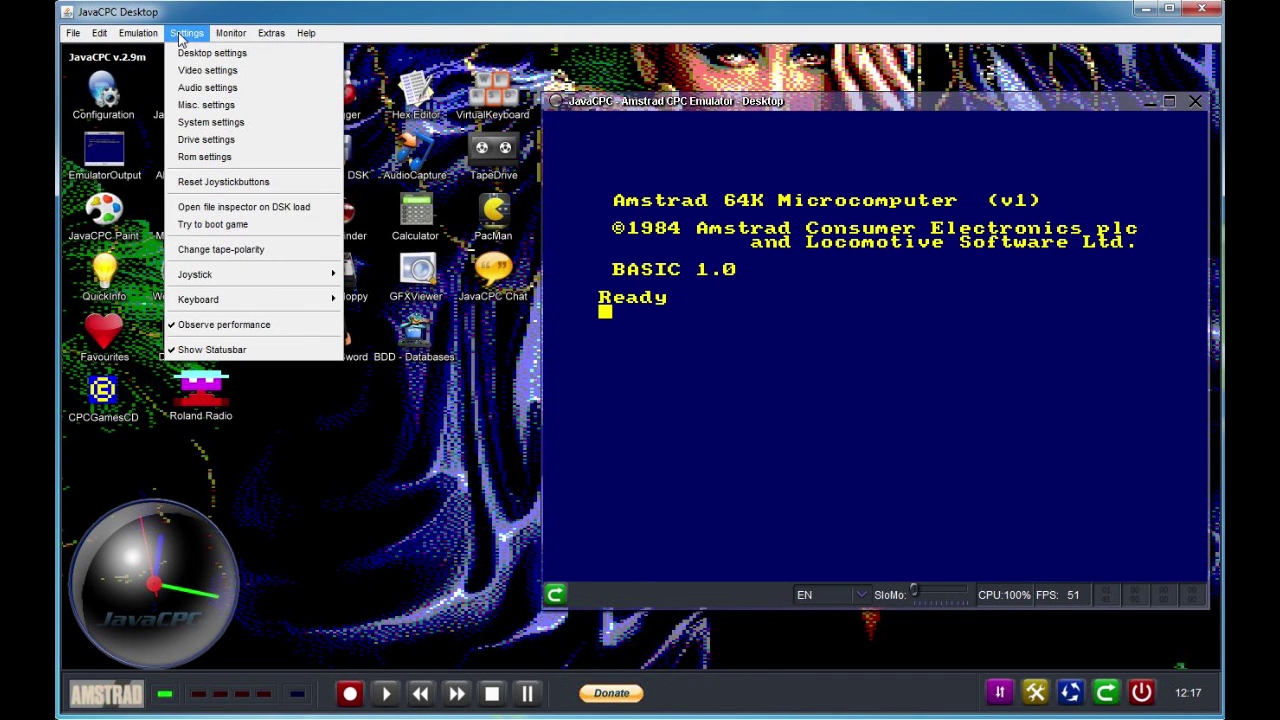
click(255, 64)
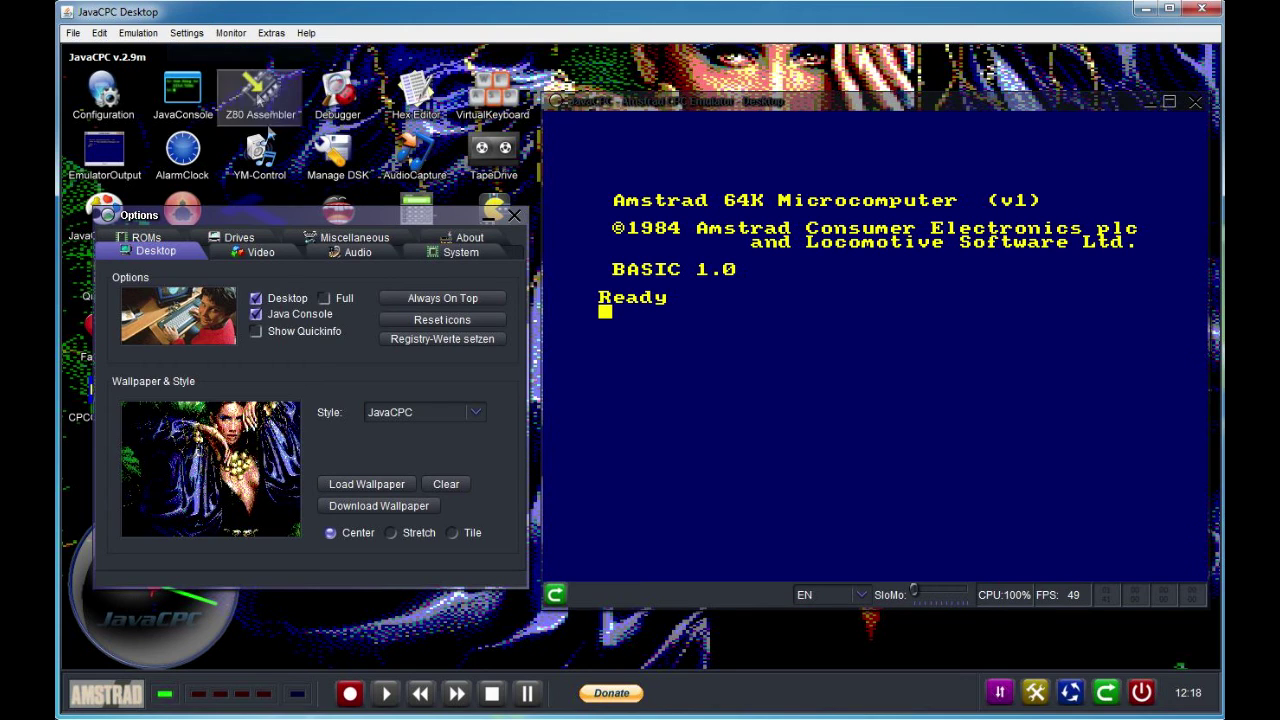
click(148, 238)
click(481, 298)
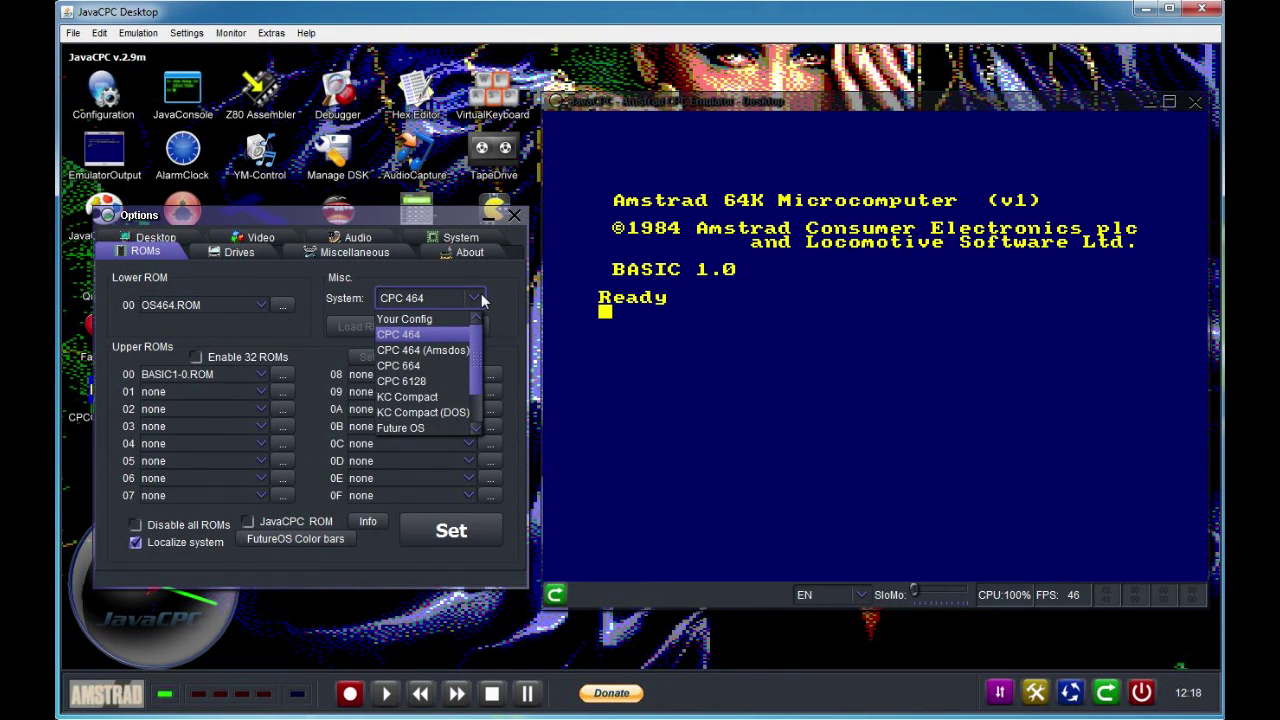
click(442, 380)
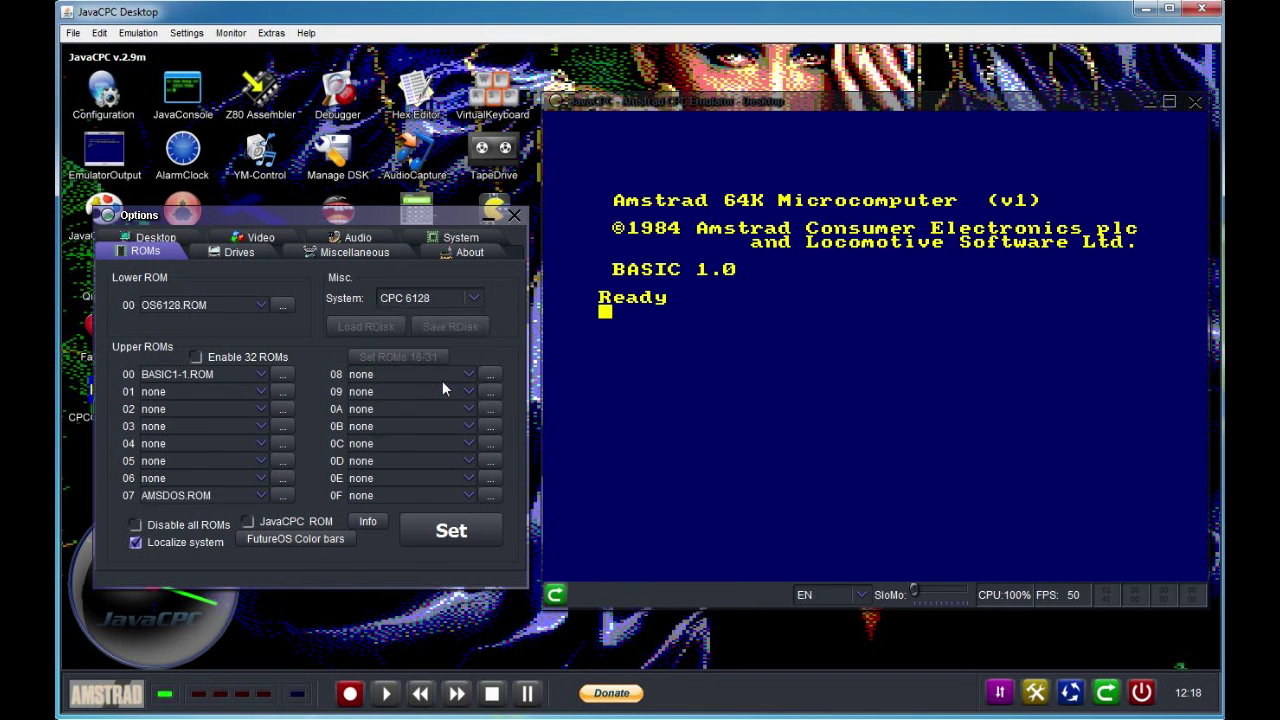
click(459, 532)
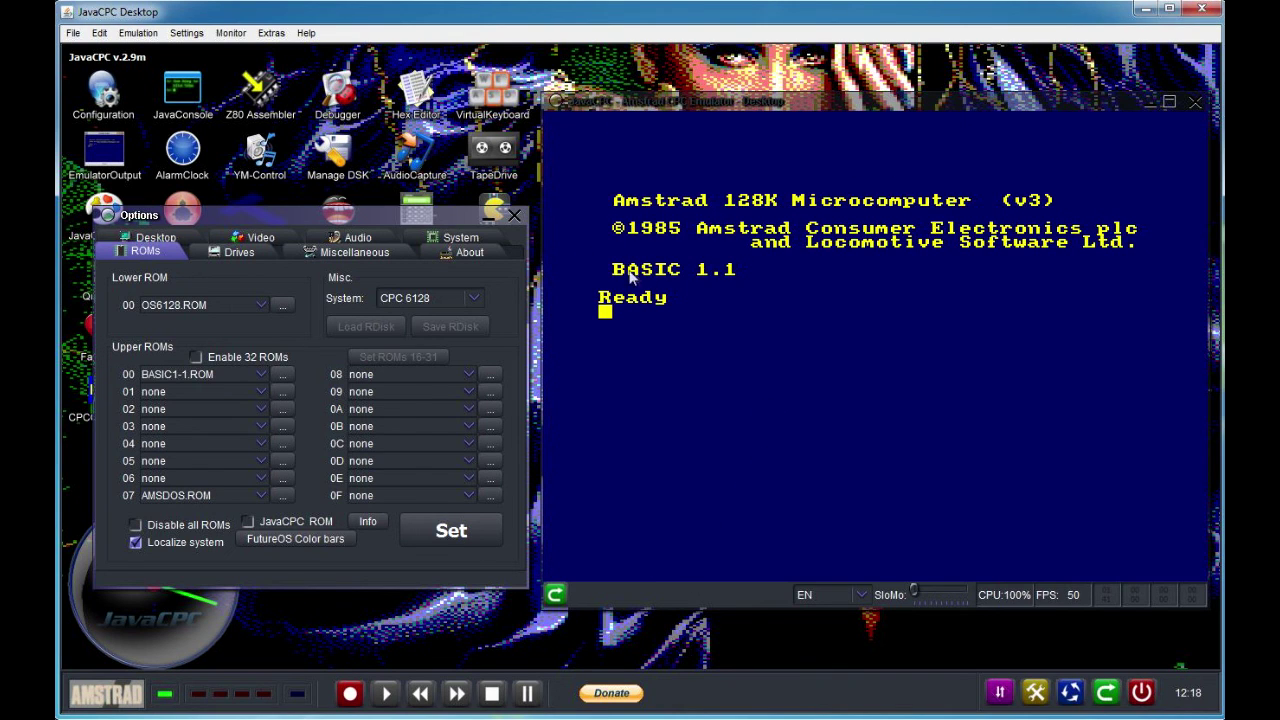
click(514, 216)
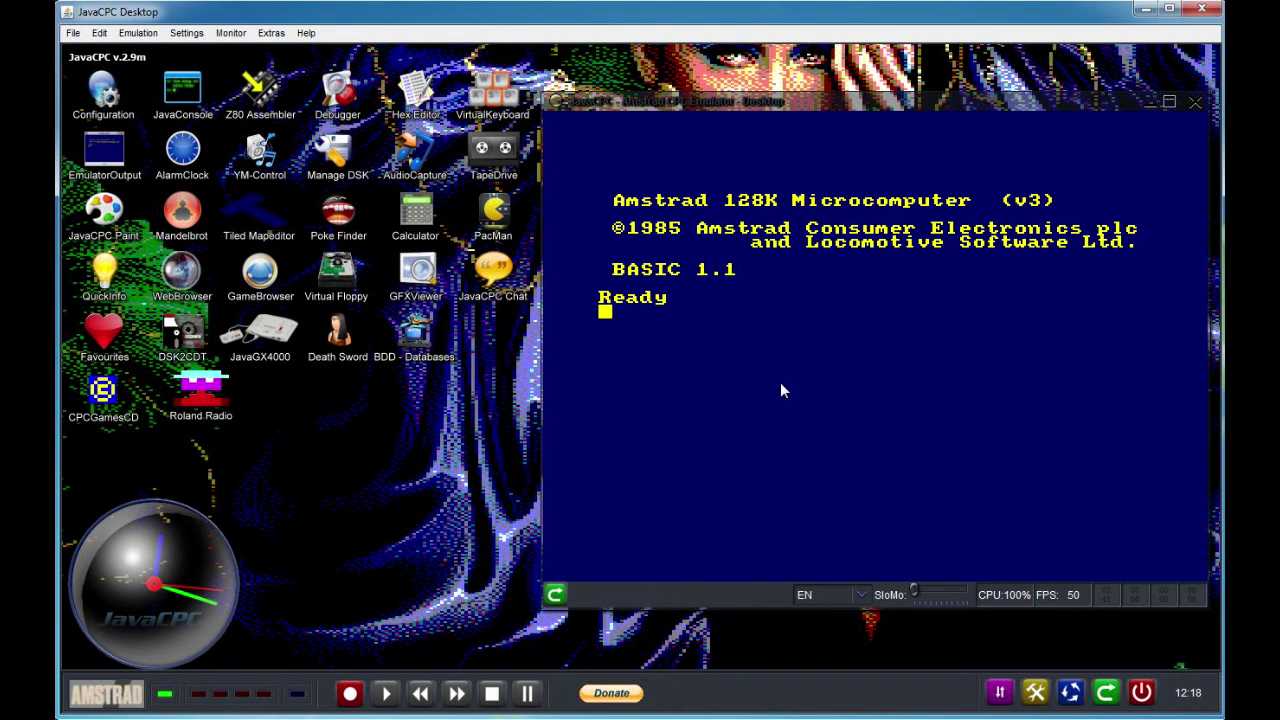
Close JavaCPC and relaunch it from the Amstrad CPC emulators group of the installed programs.
double_click(799, 104)
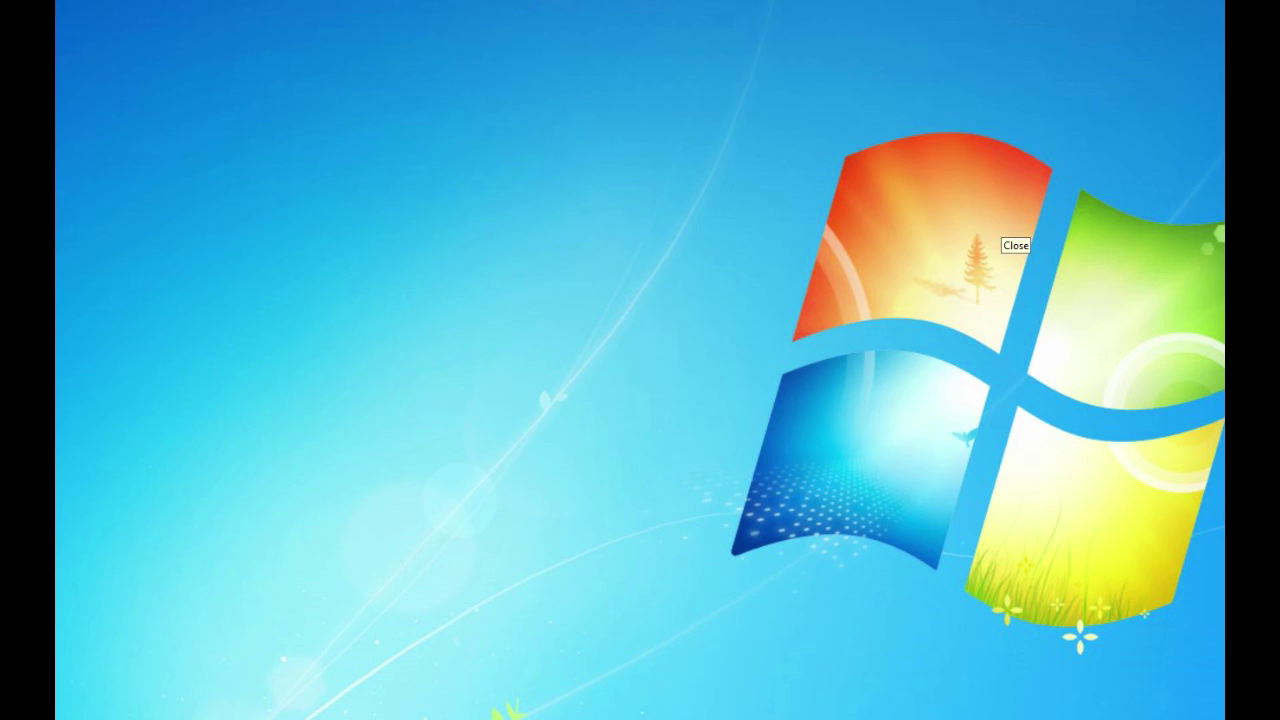
click(58, 716)
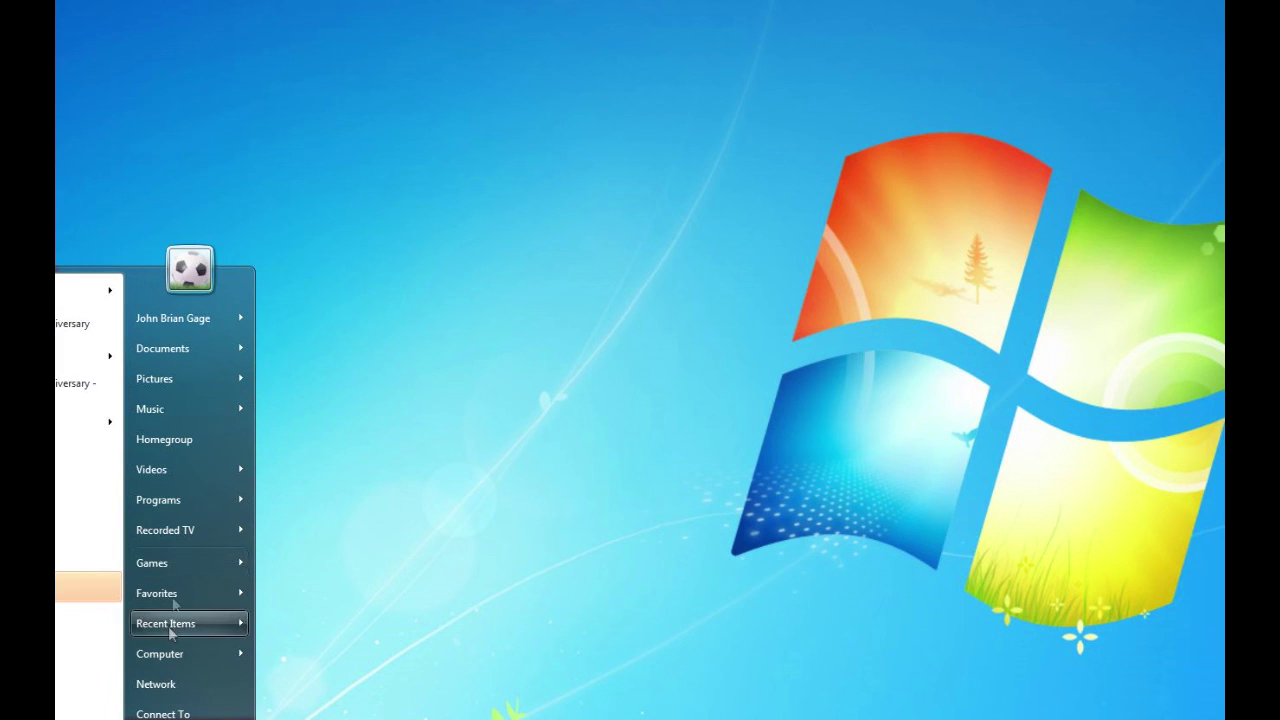
mouse_move(171, 498)
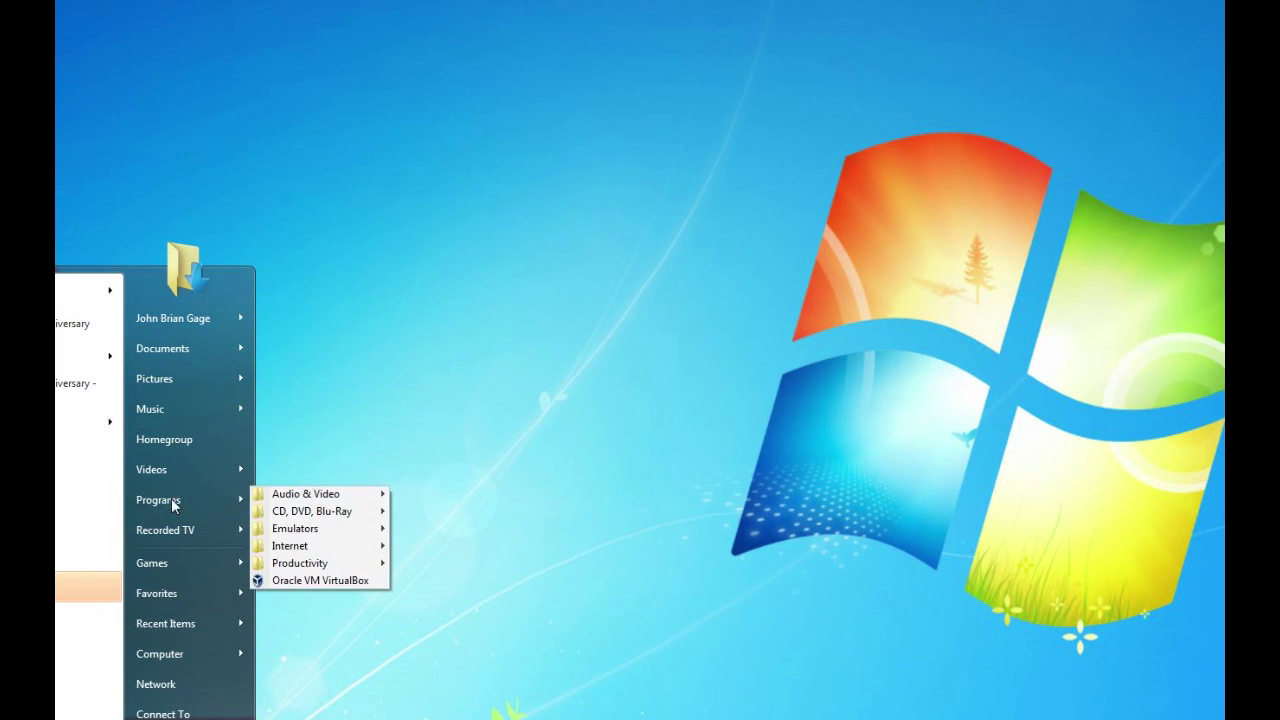
mouse_move(320, 534)
mouse_move(465, 545)
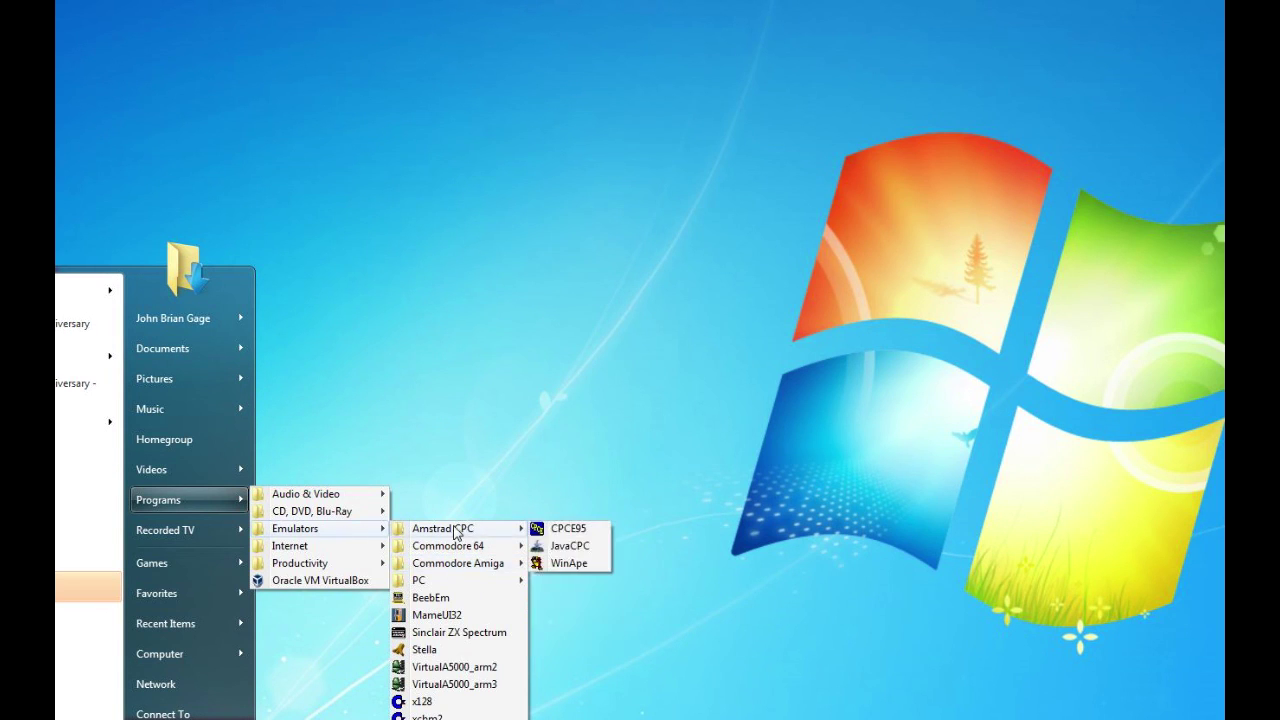
click(575, 545)
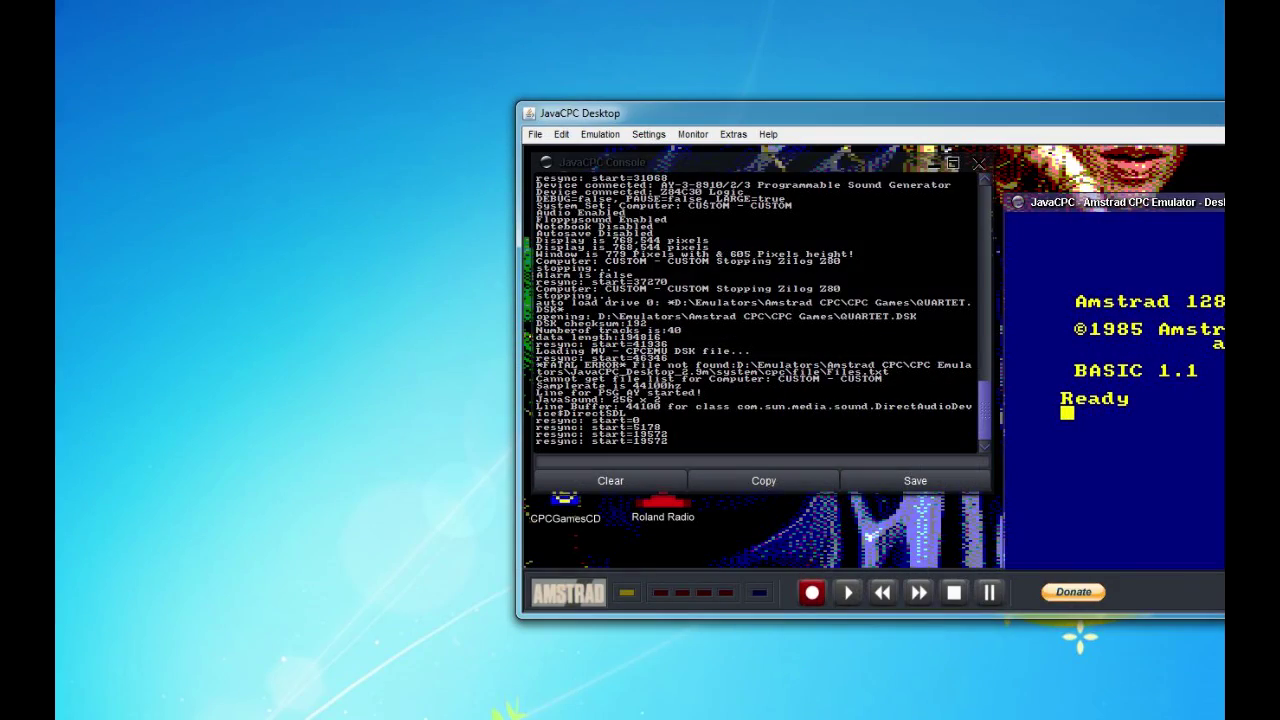
Reposition and enlarge the JavaCPC Desktop window so the whole emulator screen shows, and close the JavaCPC Console.
drag(1062, 118, 603, 19)
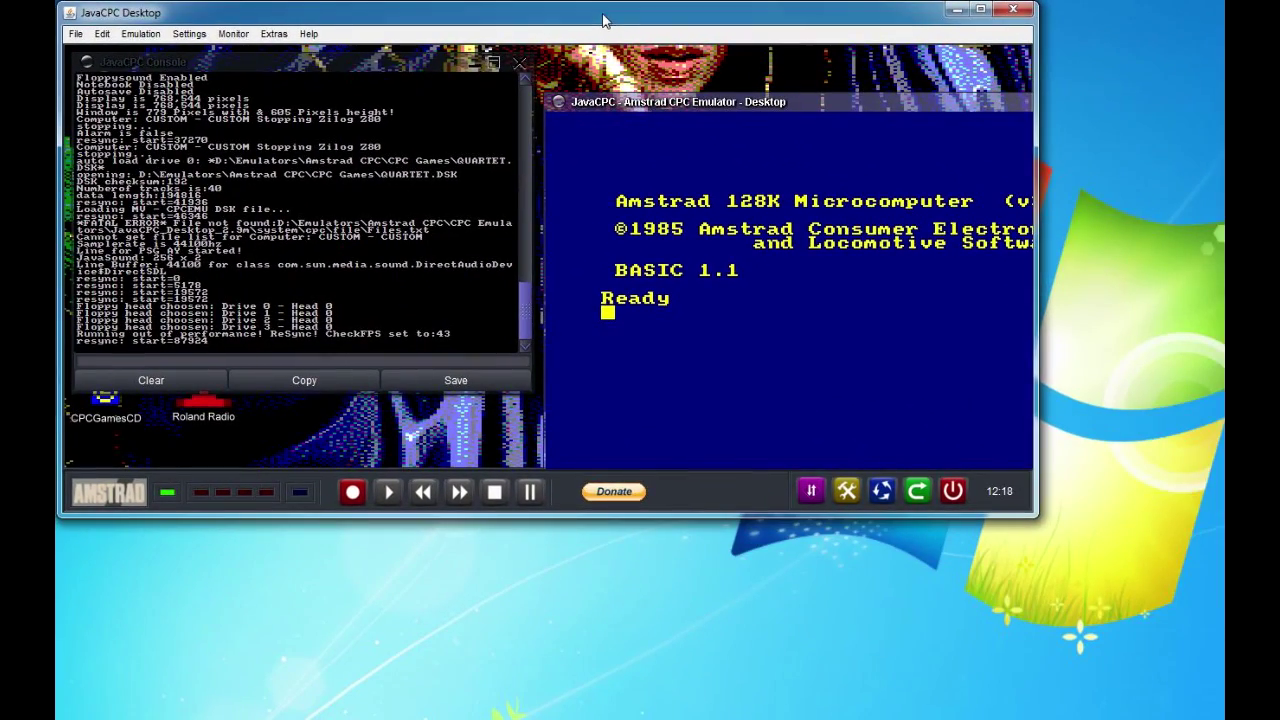
drag(1030, 513, 1219, 711)
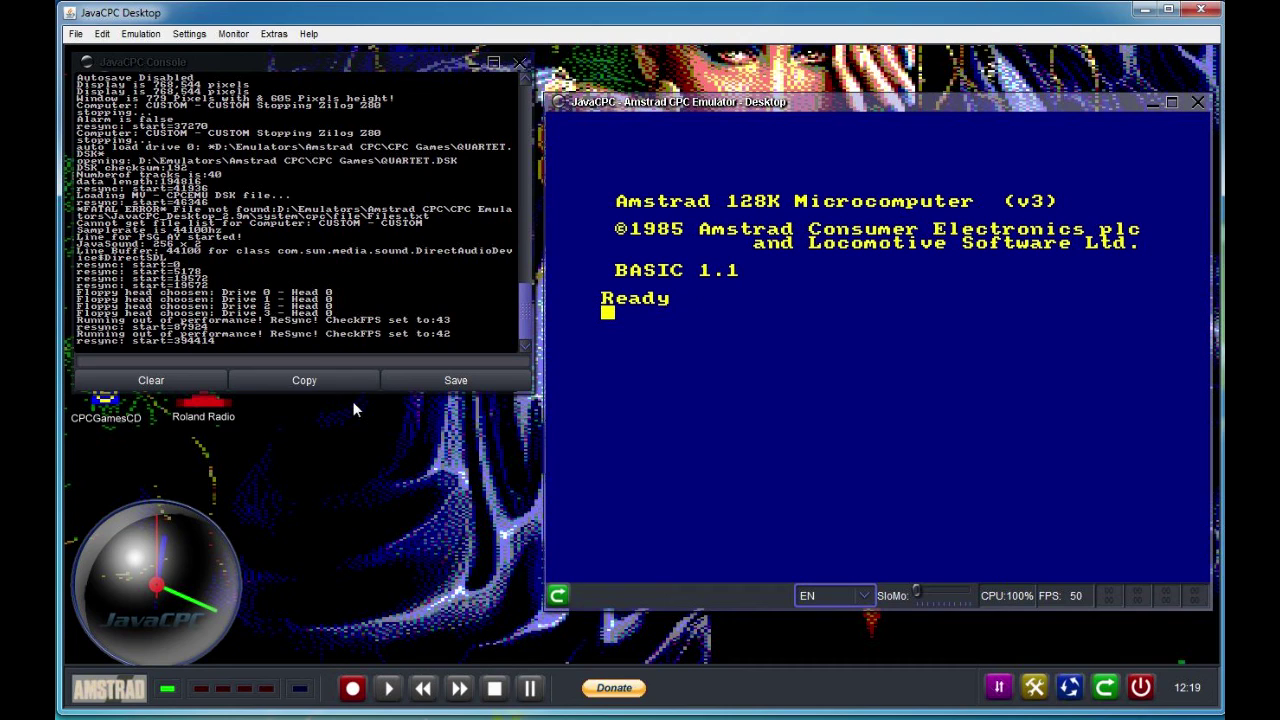
click(518, 63)
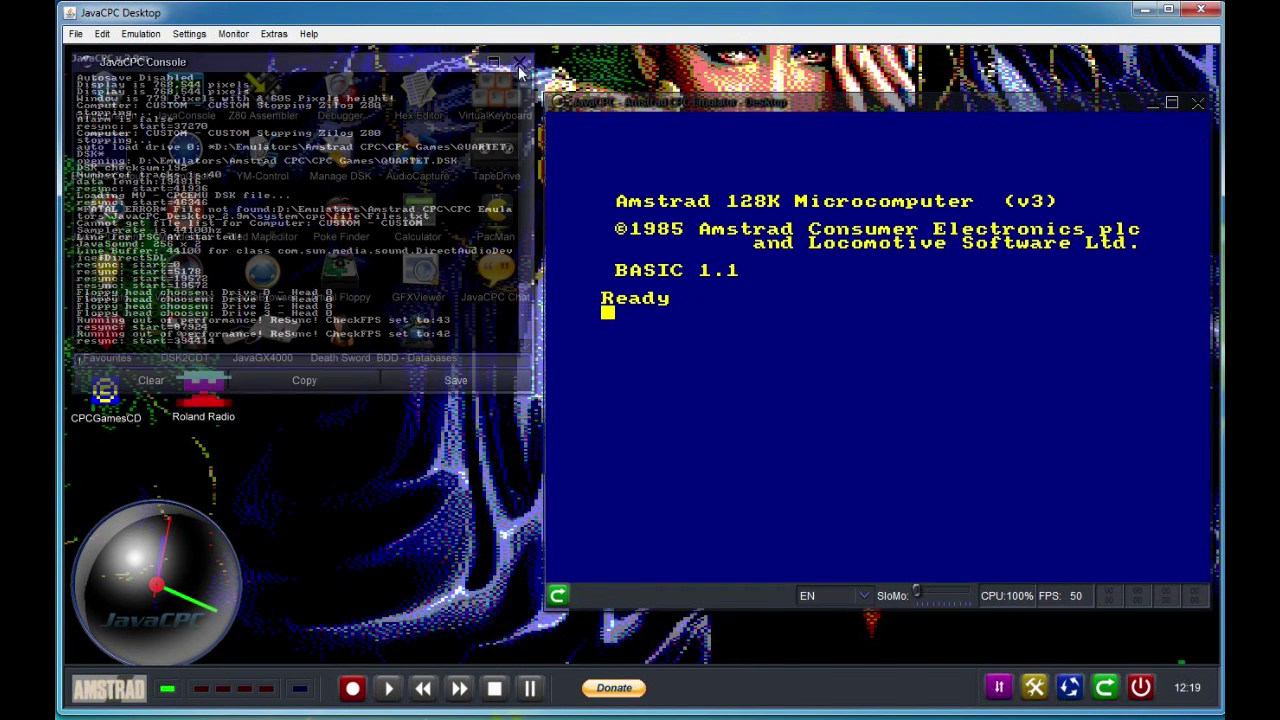
List the contents of the disk in drive A with the cat command.
click(733, 345)
text(cat)
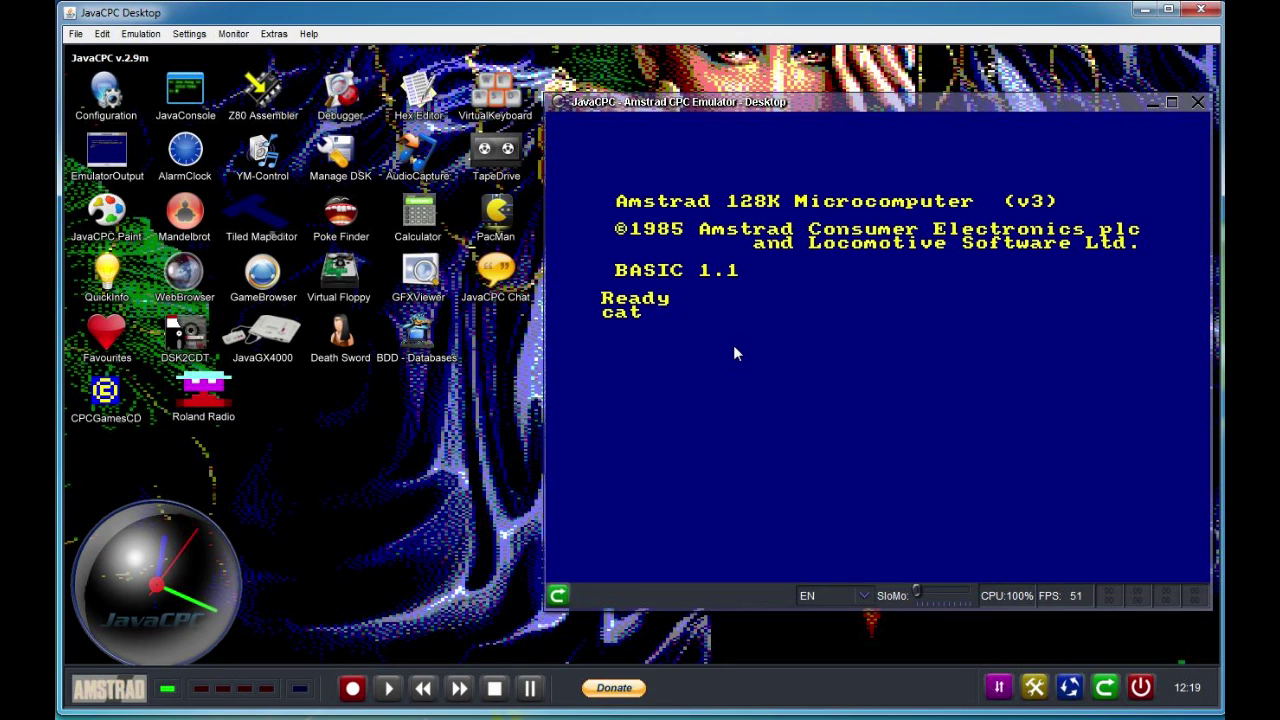
key(Return)
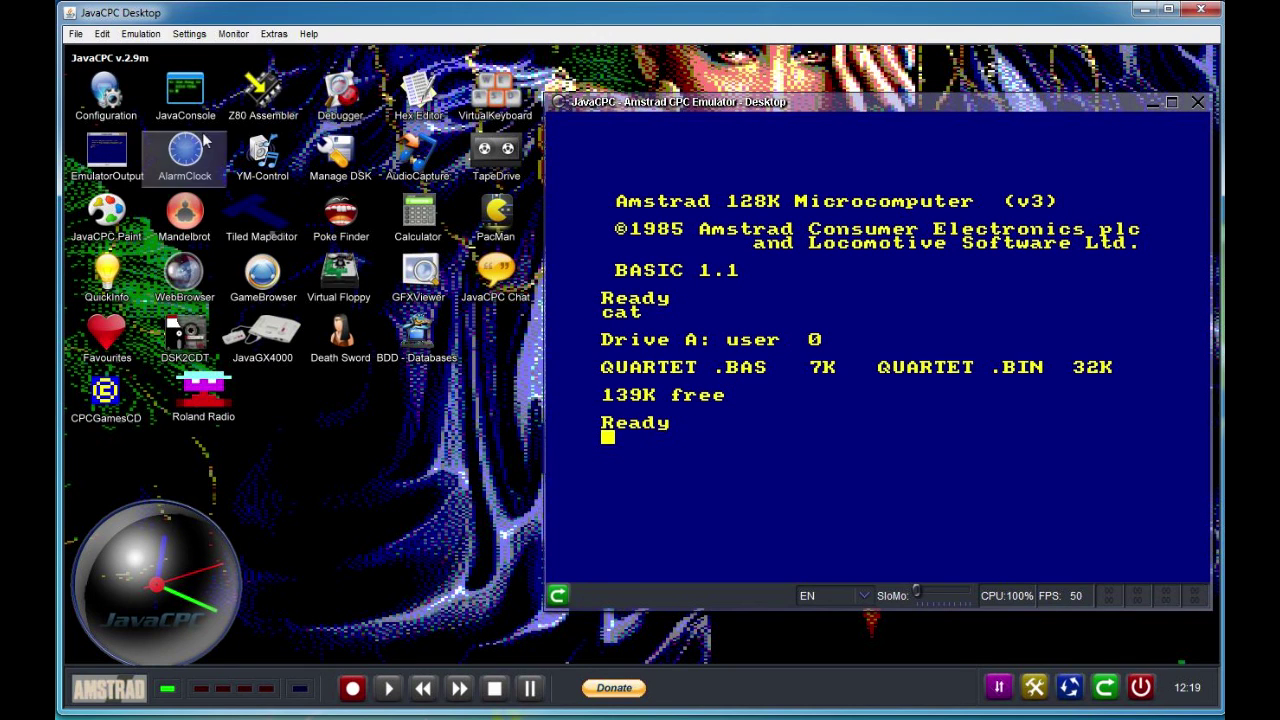
Load a disk image from the CPC Games folder into drive A.
click(77, 34)
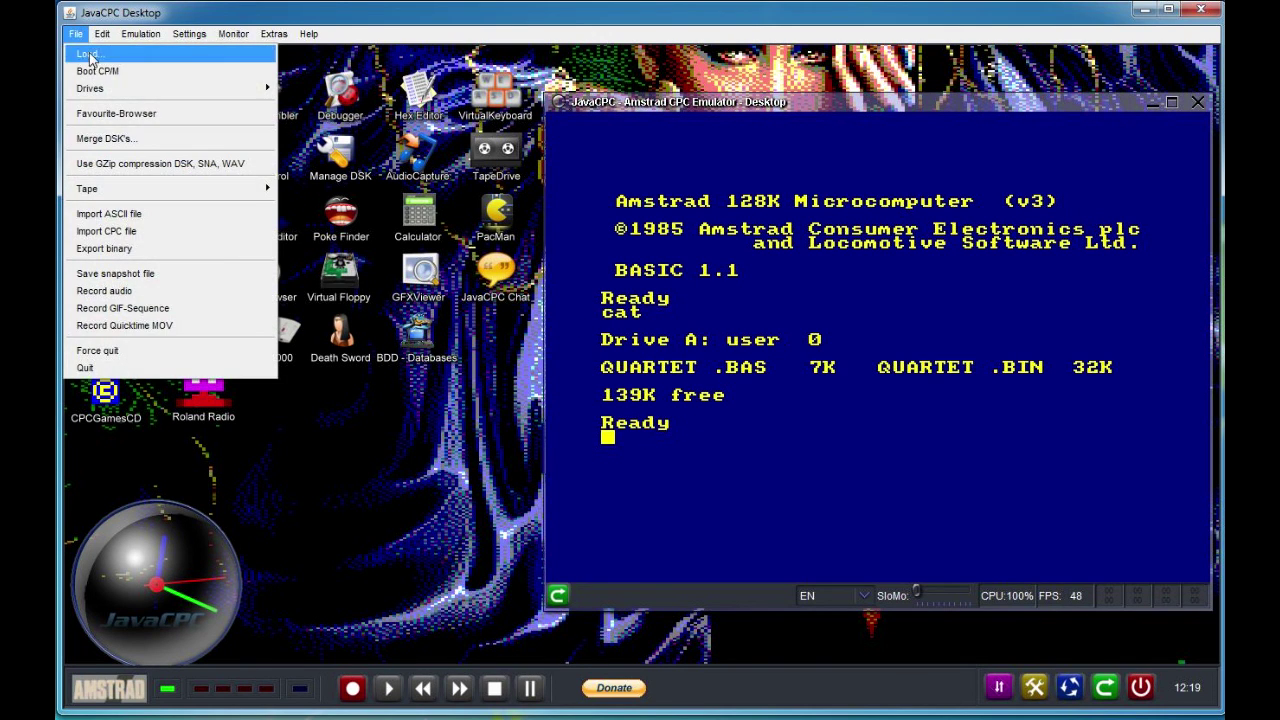
click(89, 55)
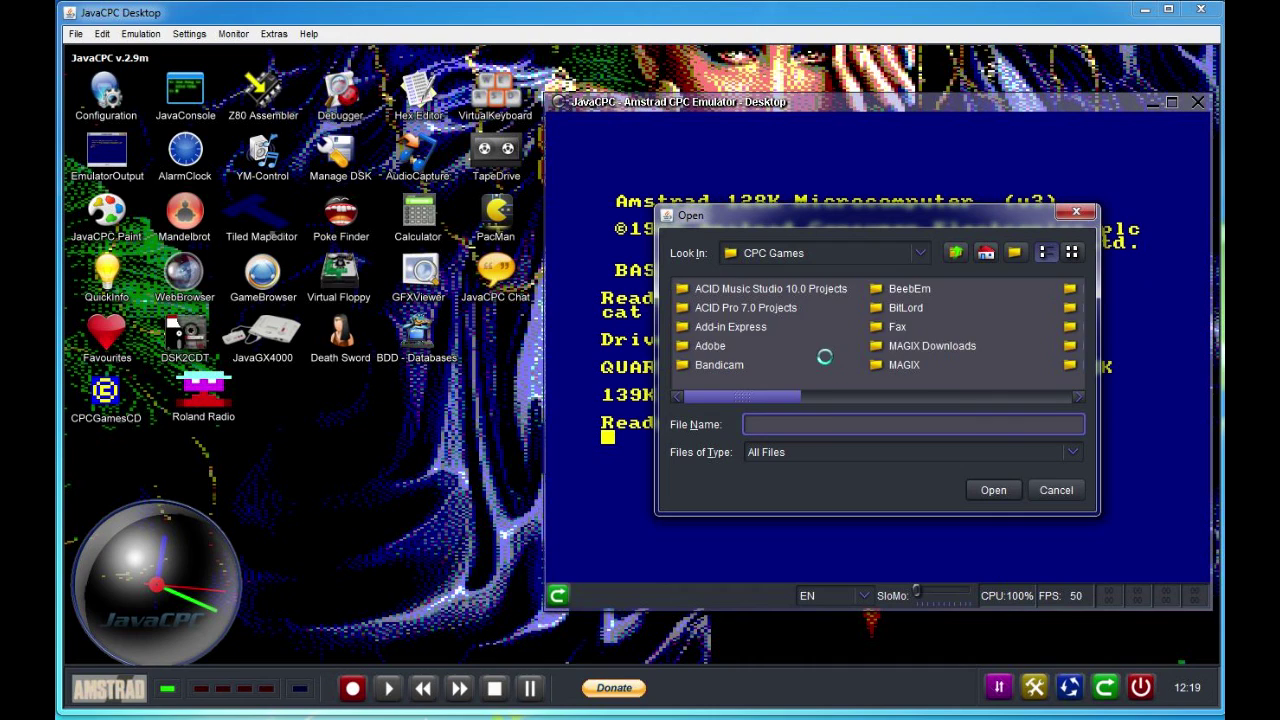
double_click(760, 307)
click(948, 382)
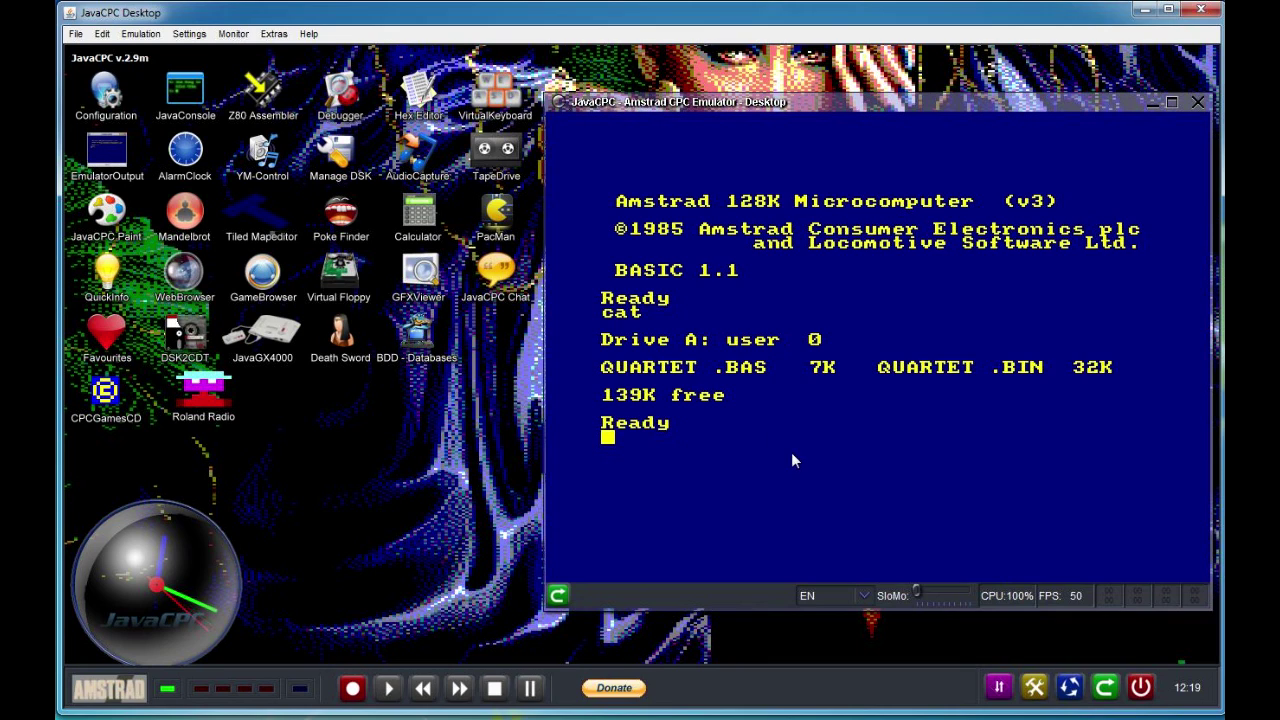
List the contents of the disk in drive A with cat and try to run the mega-ts program.
text(cat)
key(Return)
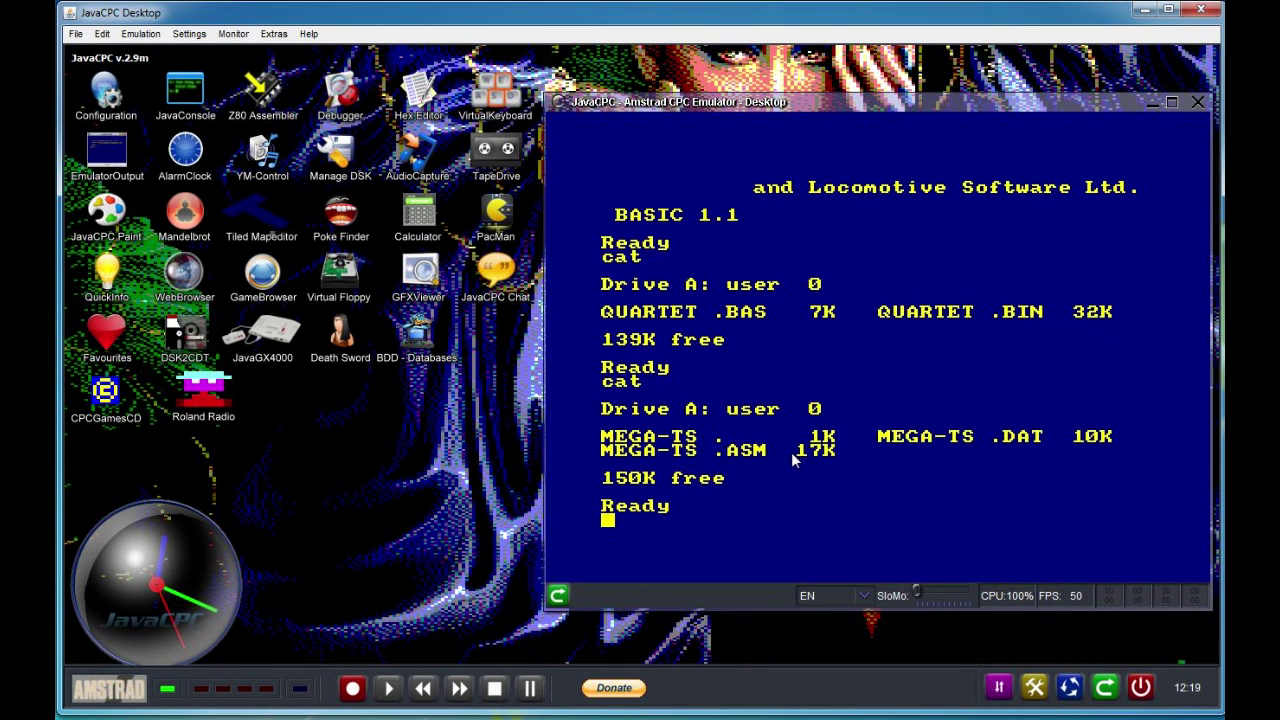
text(run")
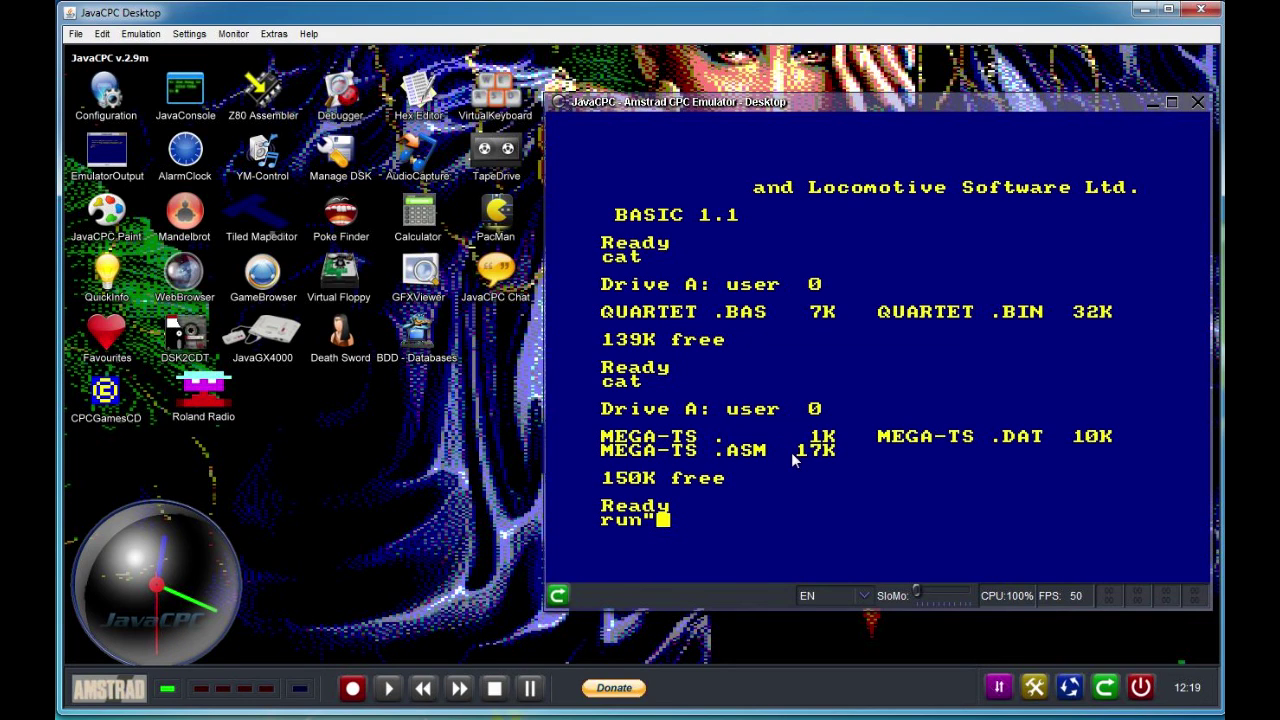
text(mega-ts)
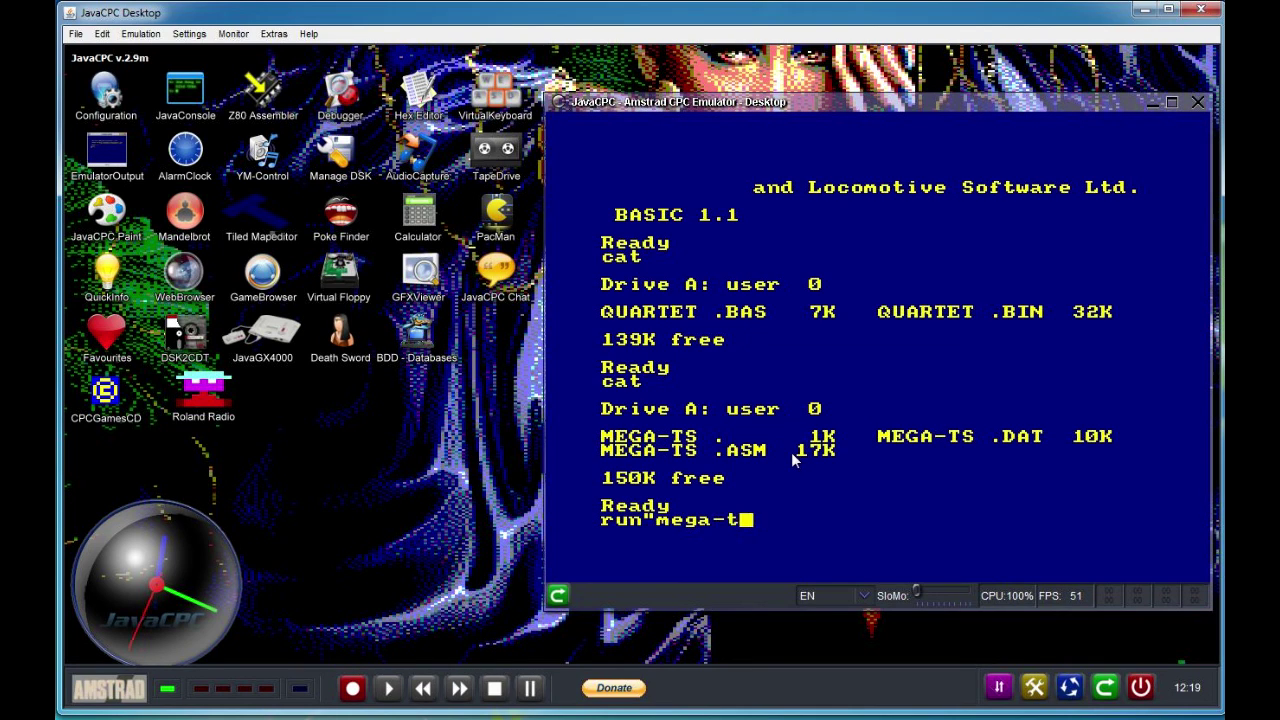
key(Return)
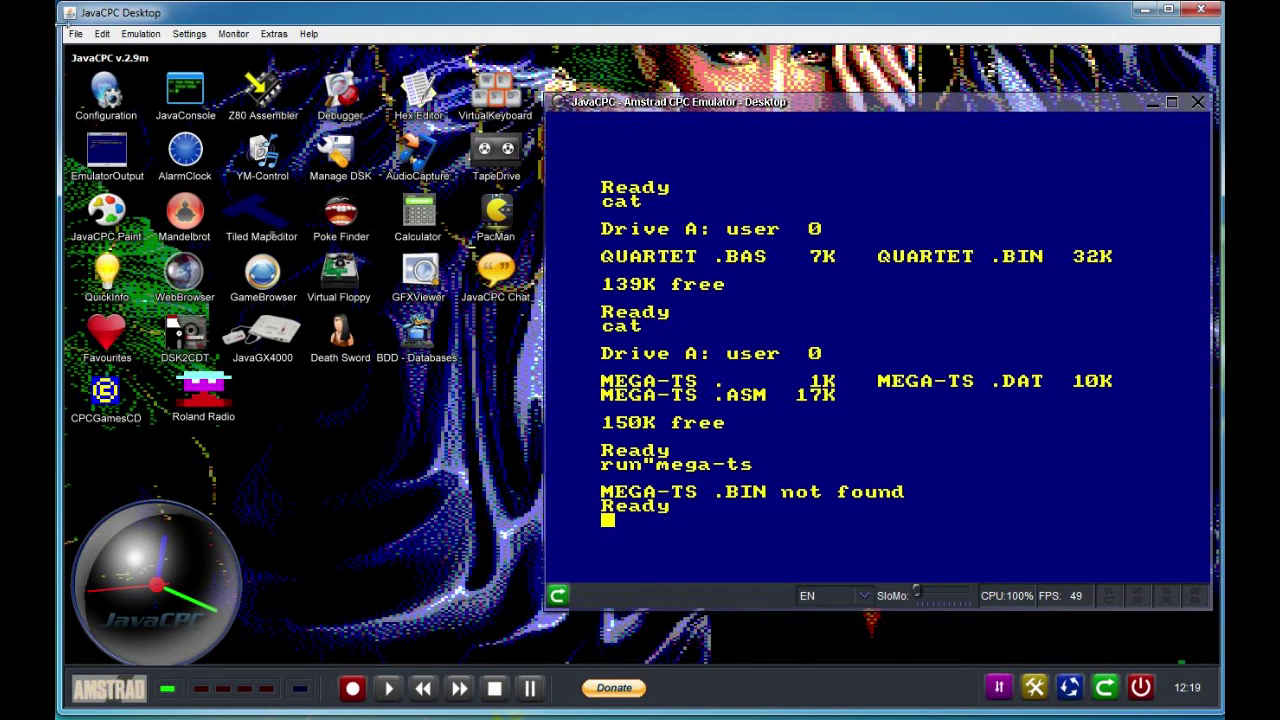
Load Beach Buggy Simulator (UK) (1987) [a1].dsk from the CPC Games folder into drive A and list its contents with cat.
click(75, 33)
click(98, 57)
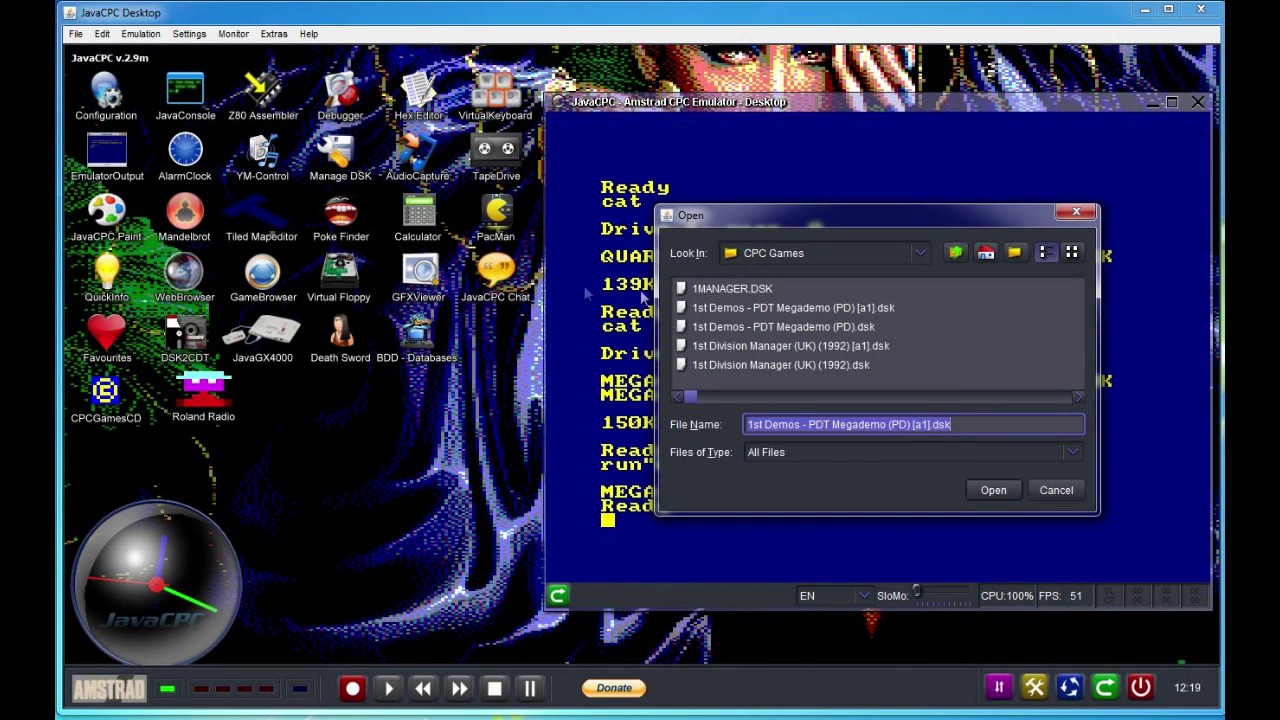
drag(688, 403, 741, 405)
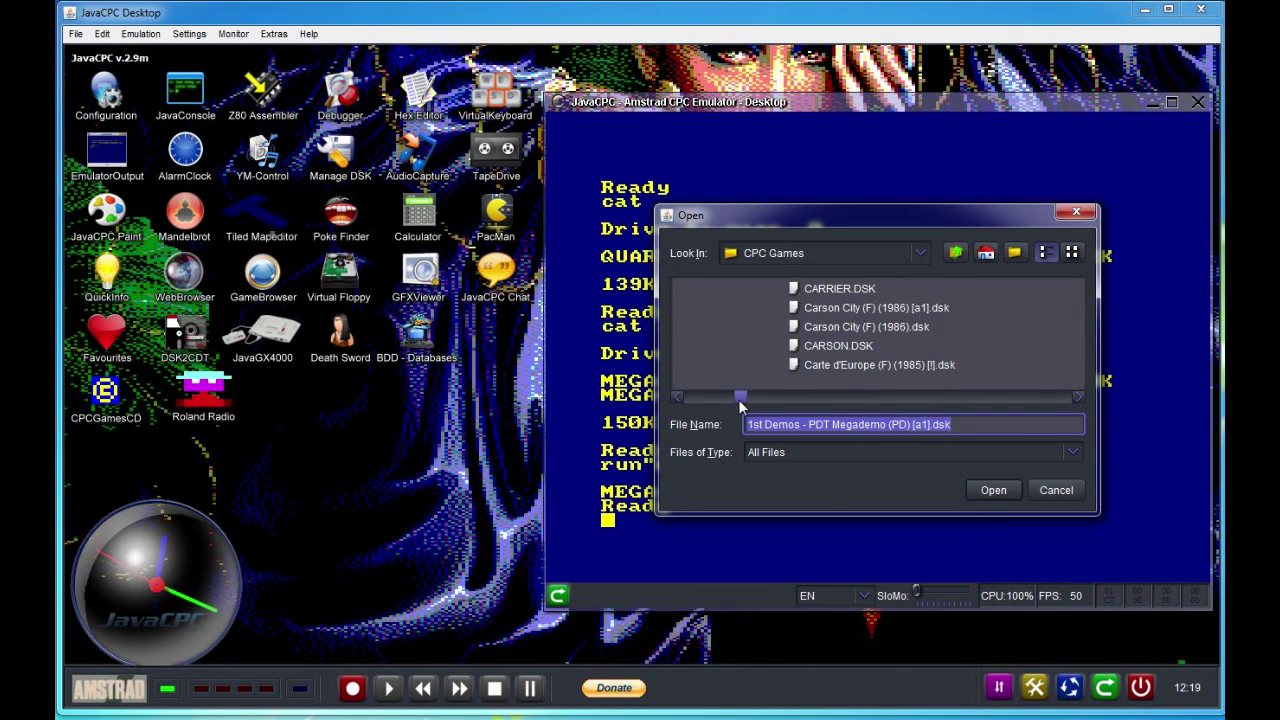
click(1079, 397)
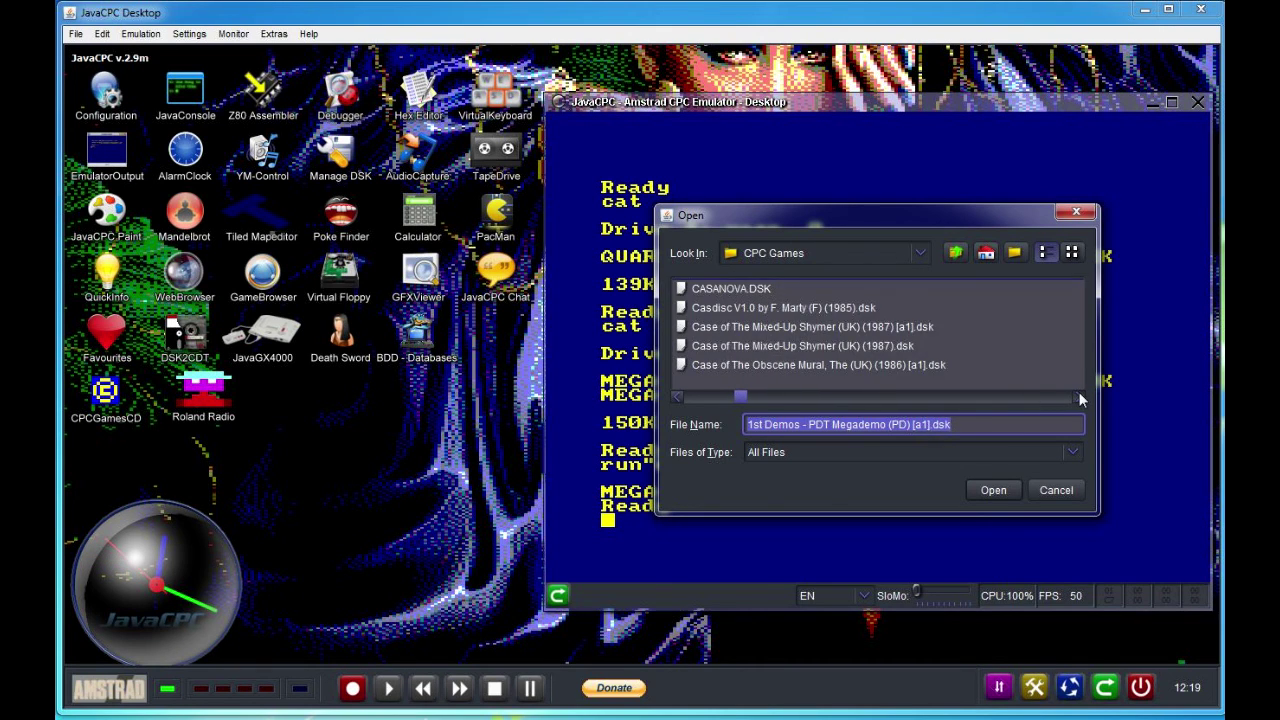
click(1079, 397)
click(1079, 397)
click(1079, 397)
click(1079, 397)
click(1079, 397)
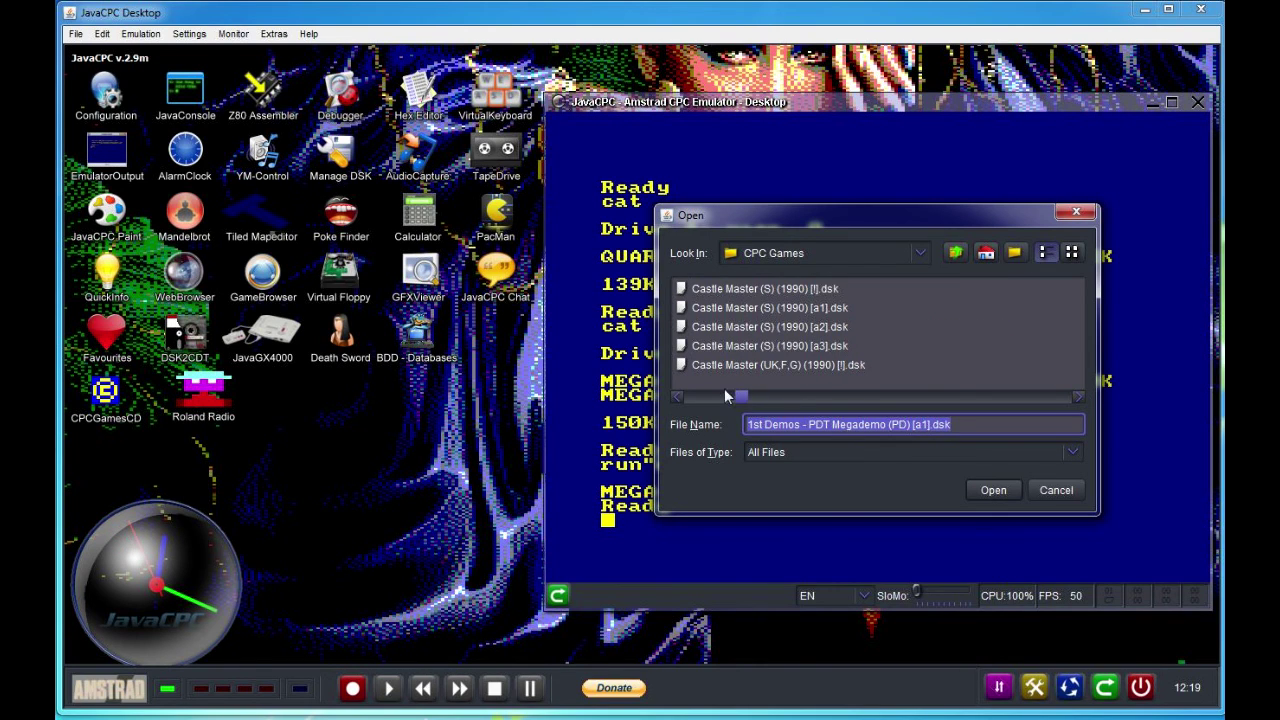
click(757, 347)
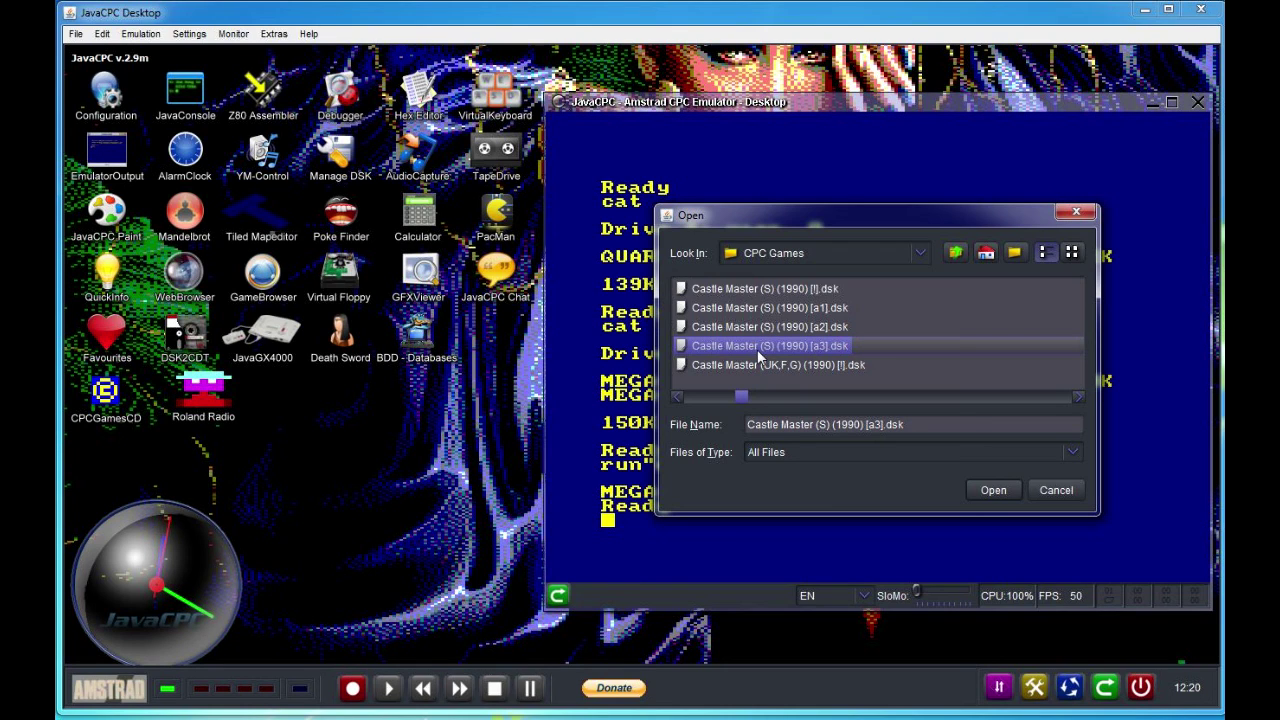
text(be)
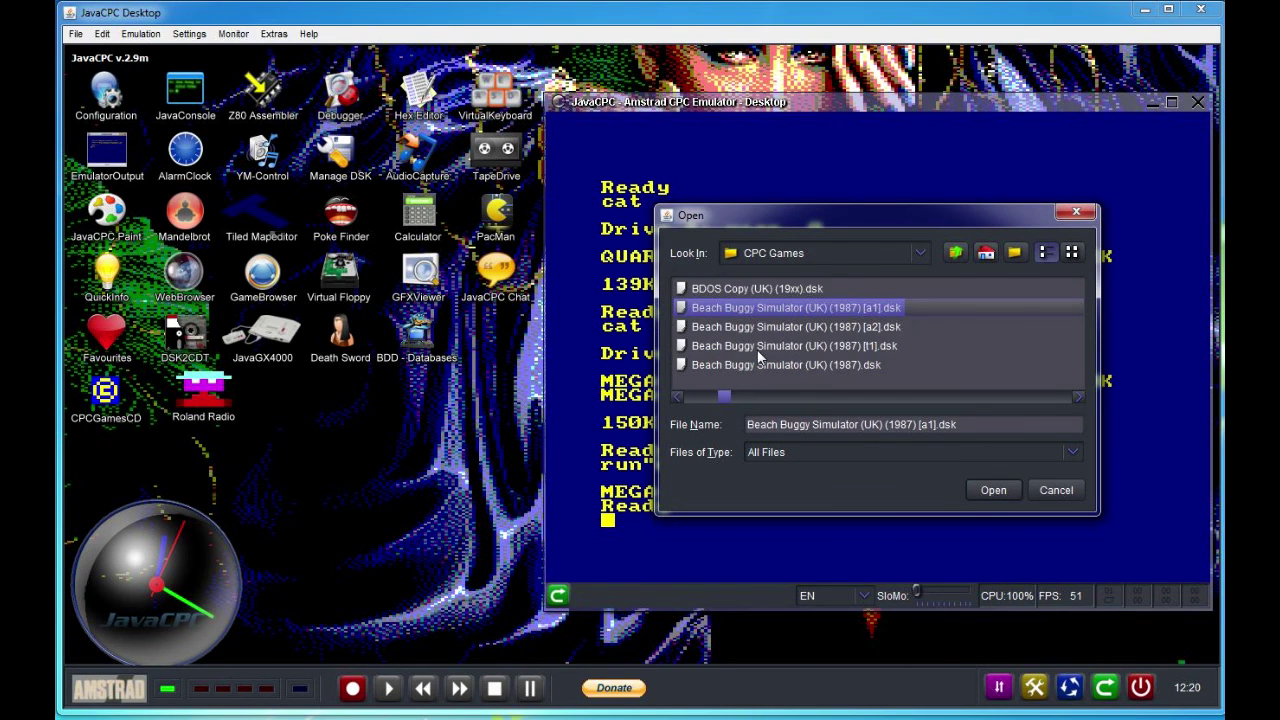
double_click(833, 311)
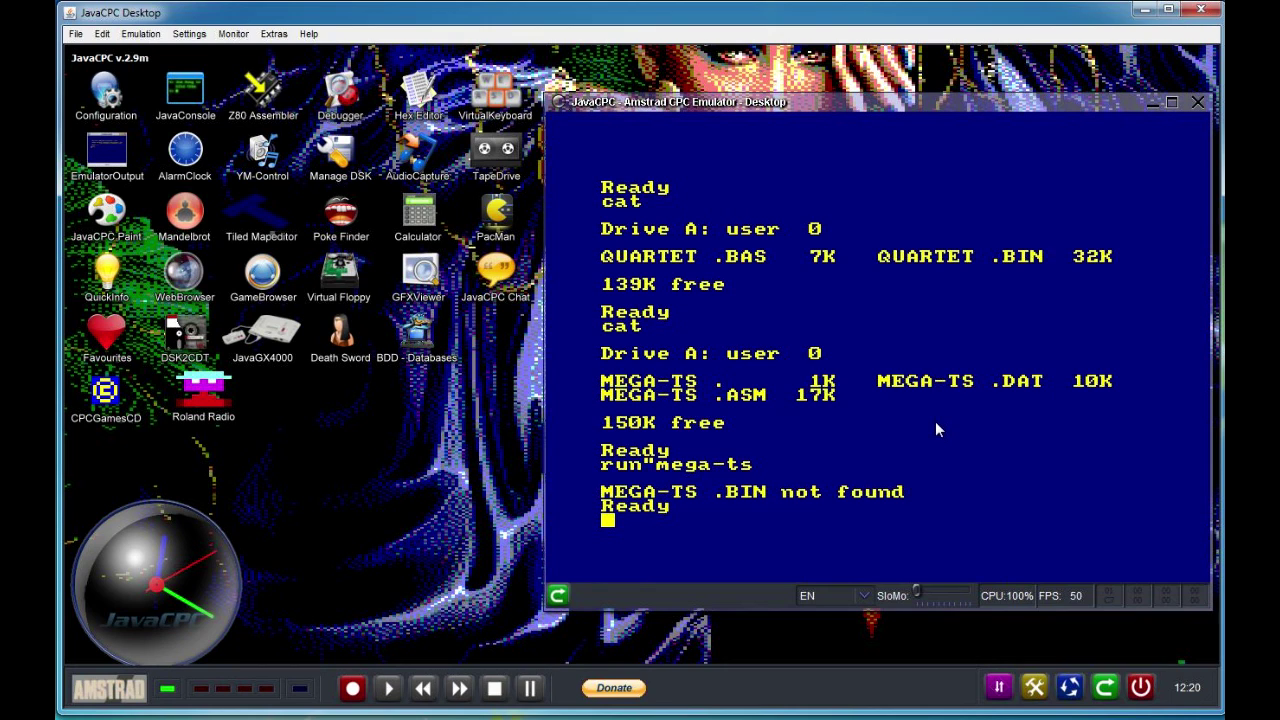
text(cat)
key(Return)
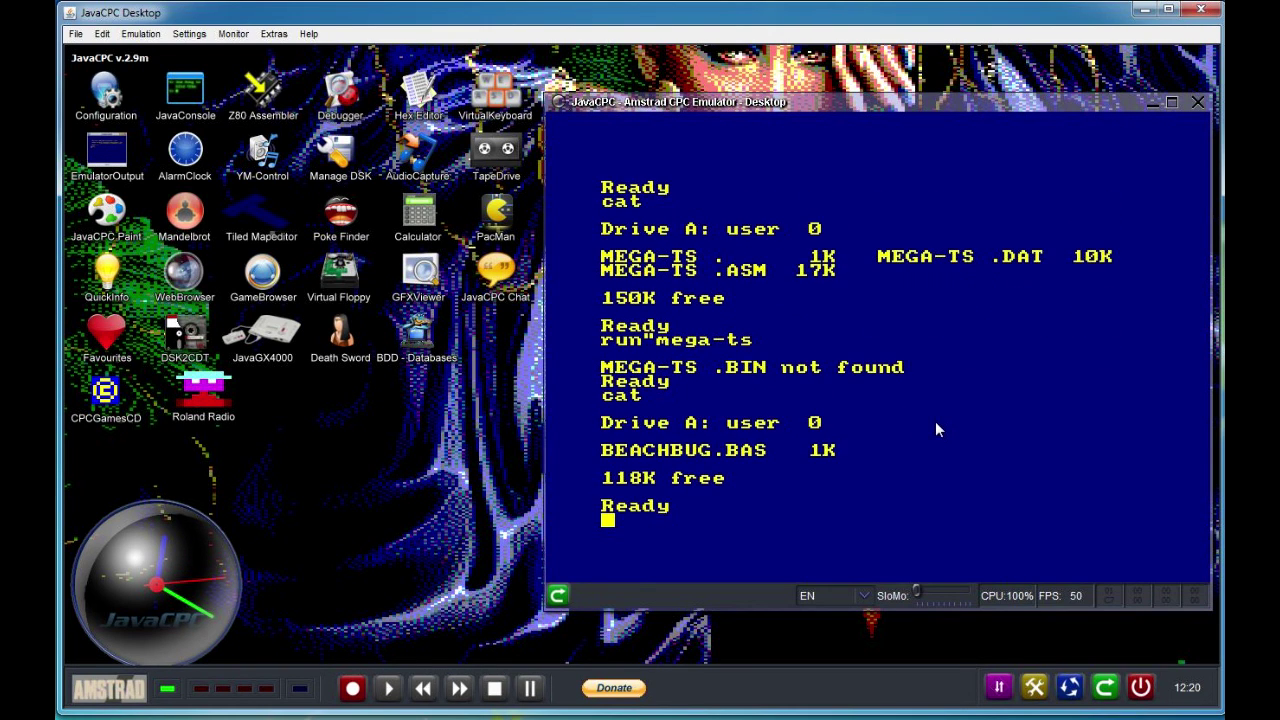
Run the beachbug program from the disk and answer yes to the infinite fuel option to reach the game's menu.
text(run")
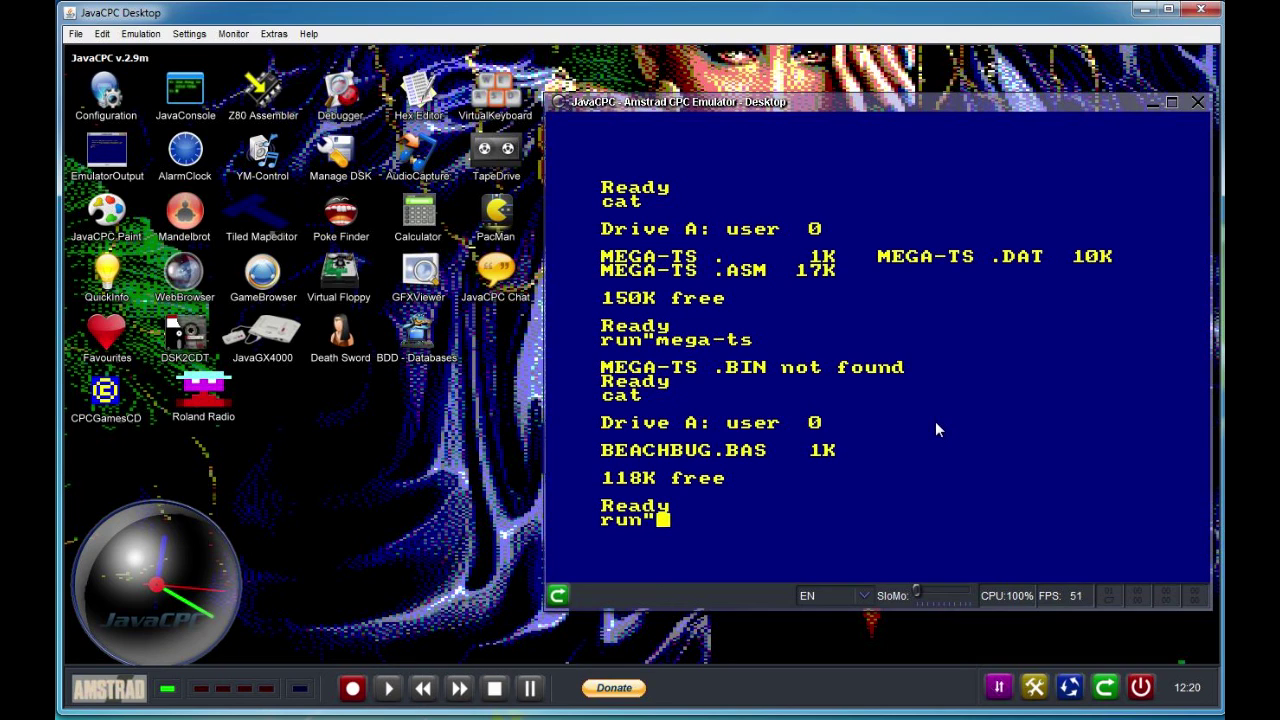
text(bea)
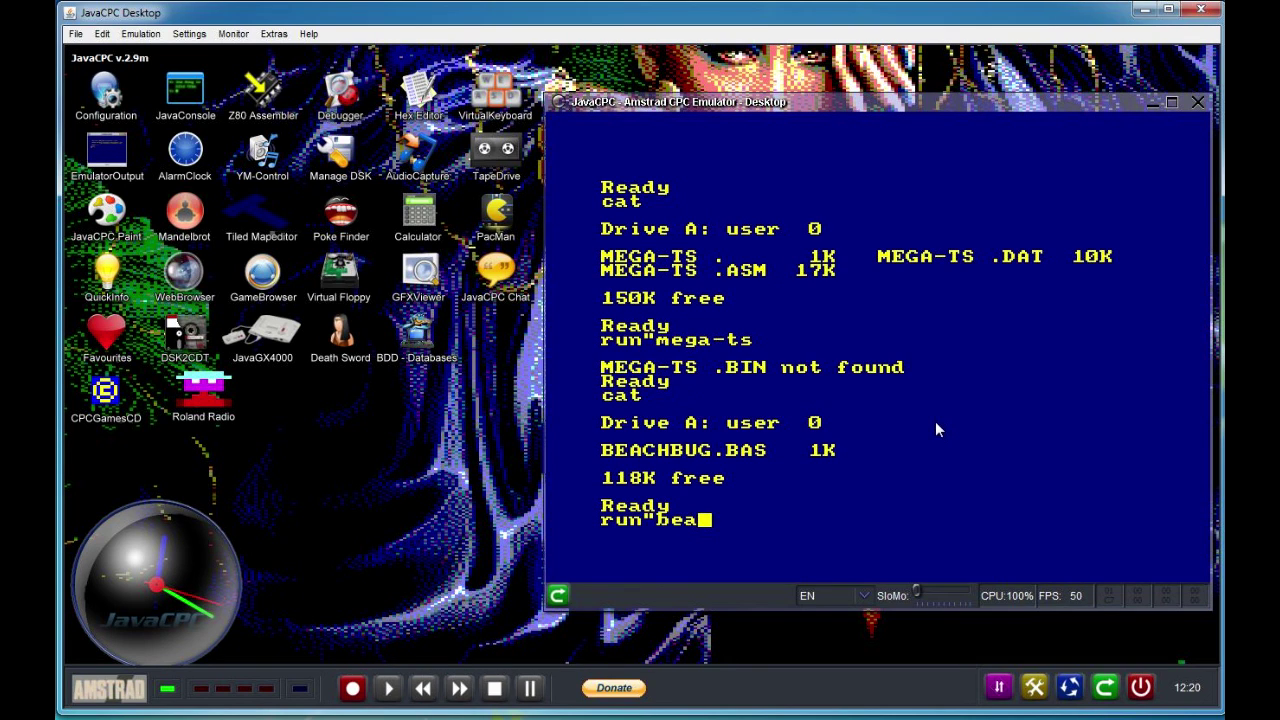
text(chbug)
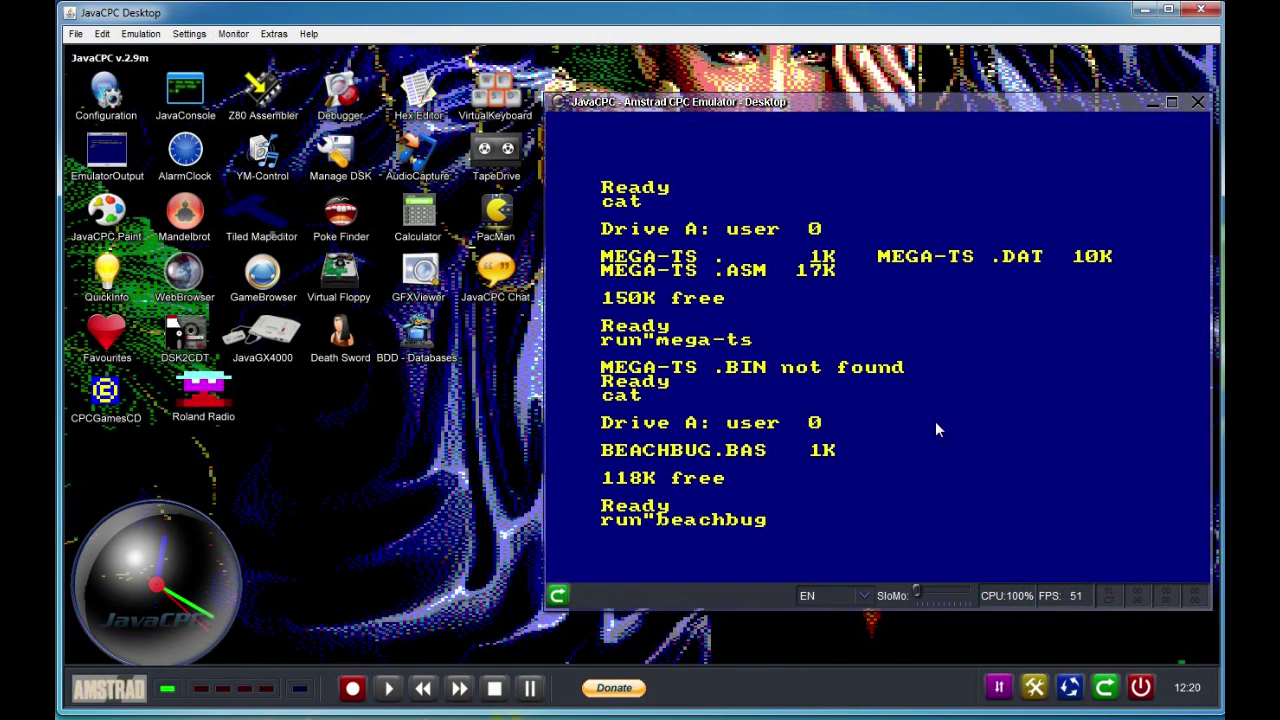
key(Return)
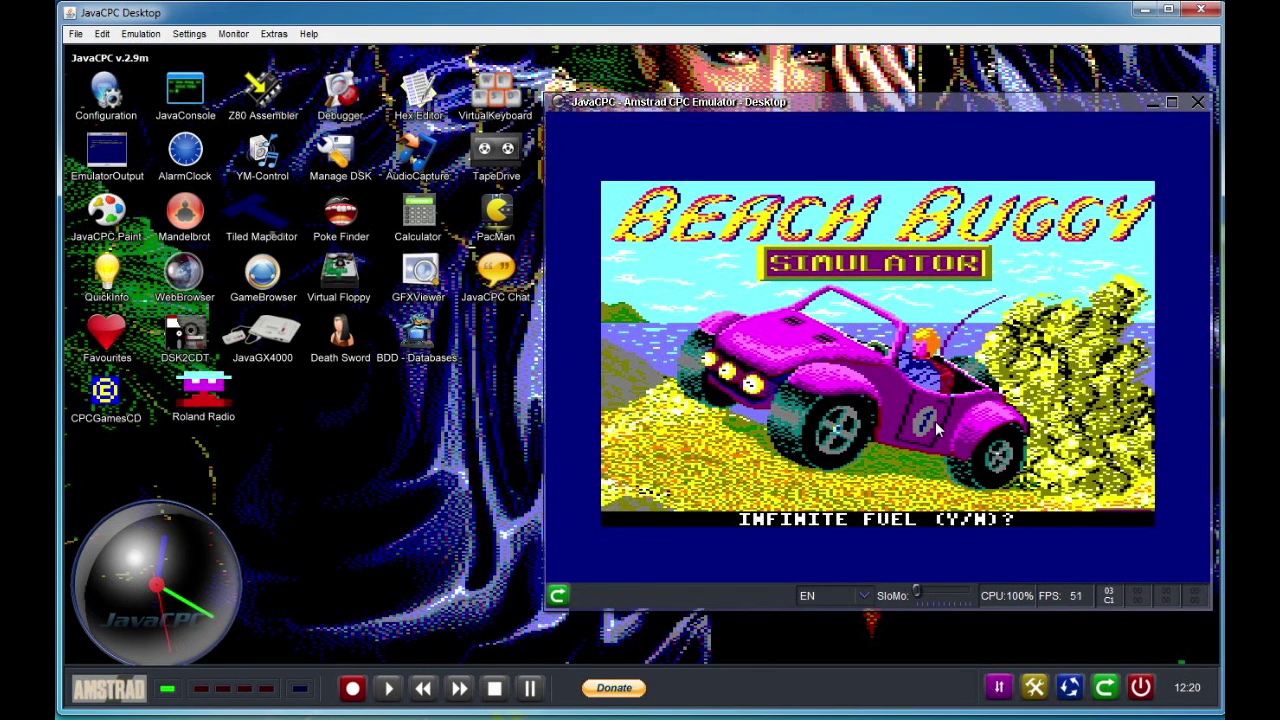
key(y)
key(y)
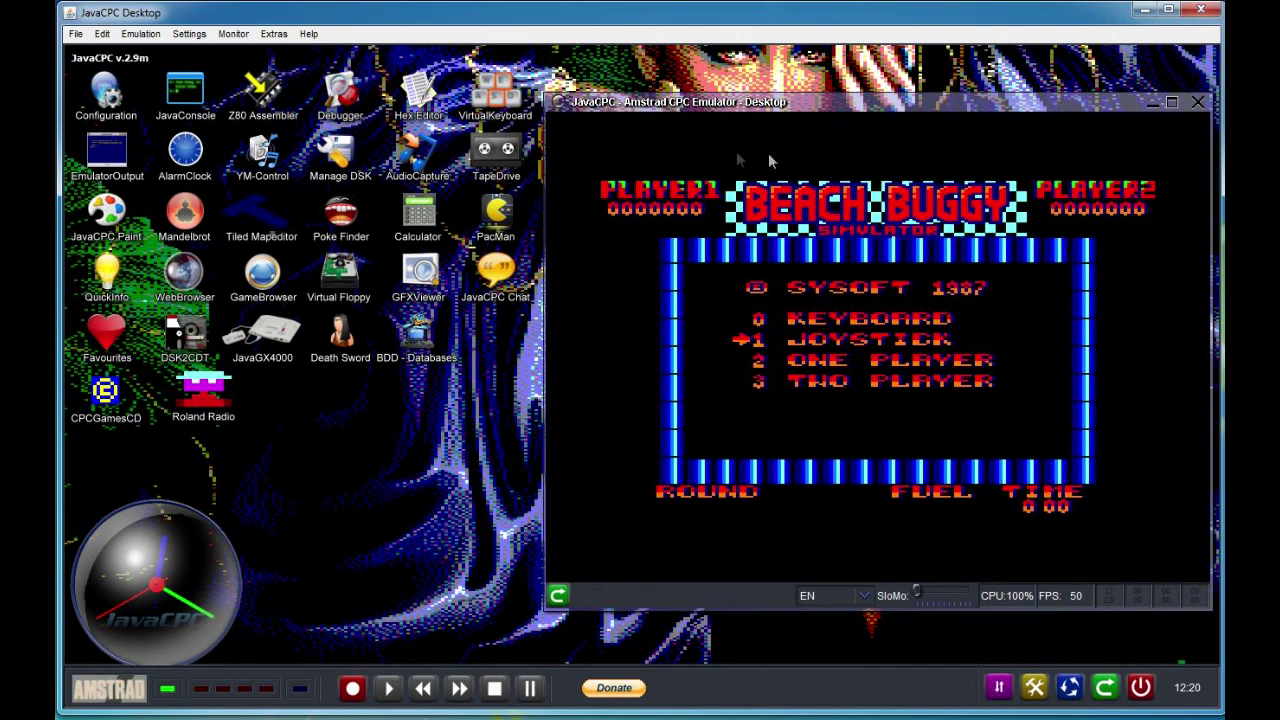
Reset the emulated CPC and move the JavaCPC desktop clock slightly closer to the desktop icons.
click(158, 36)
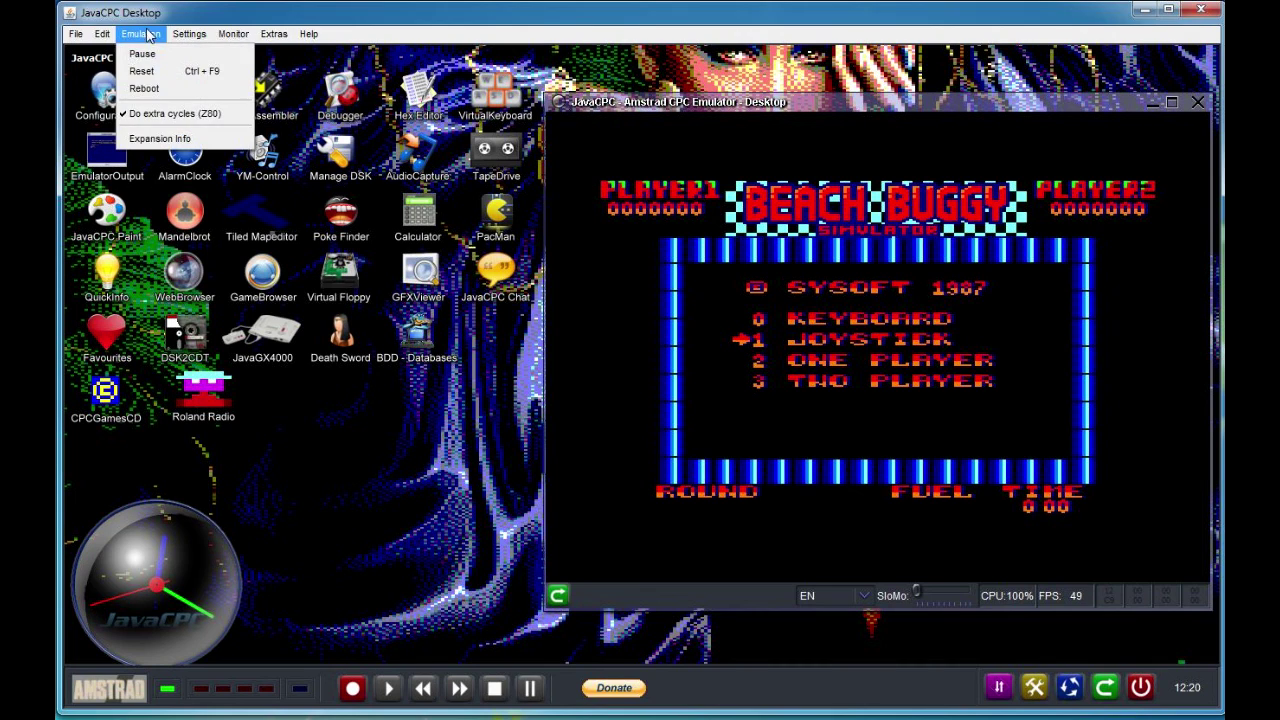
click(141, 71)
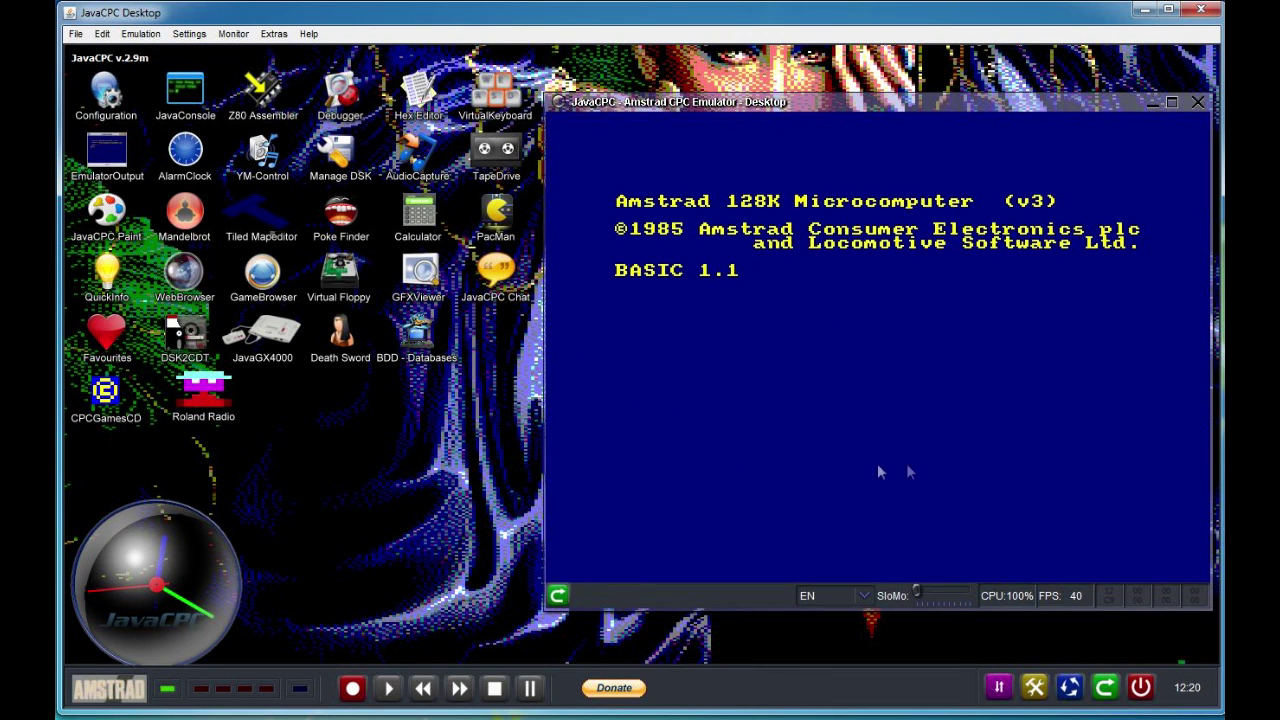
click(187, 531)
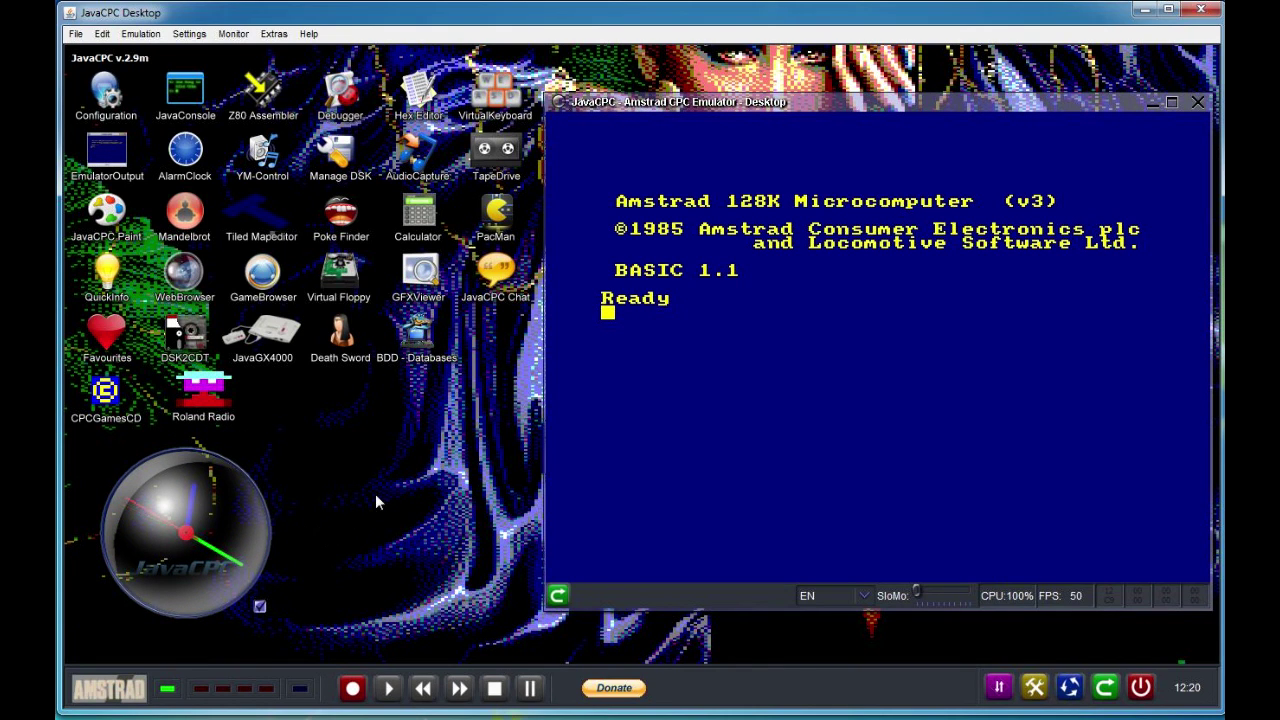